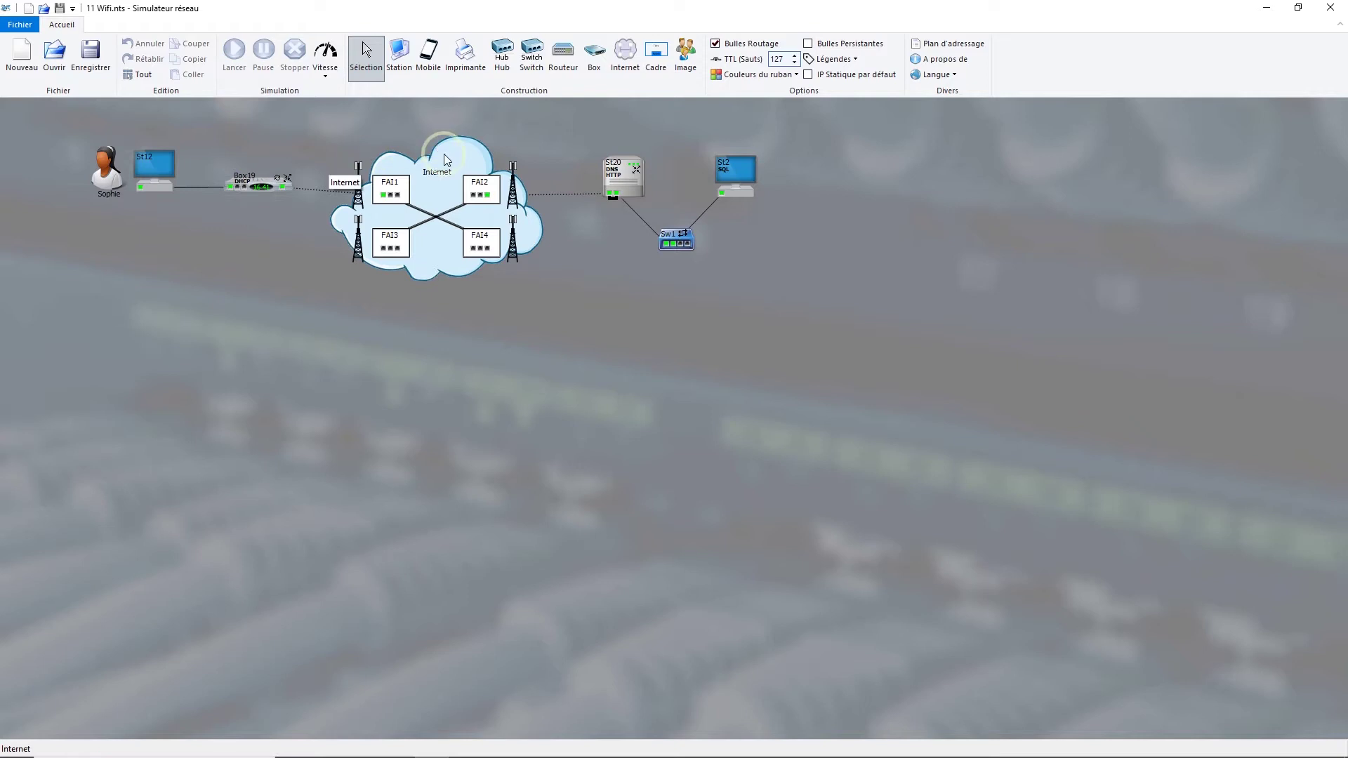
- Place station St3 below St12 and convert its network card to a Wi-Fi card
click(397, 70)
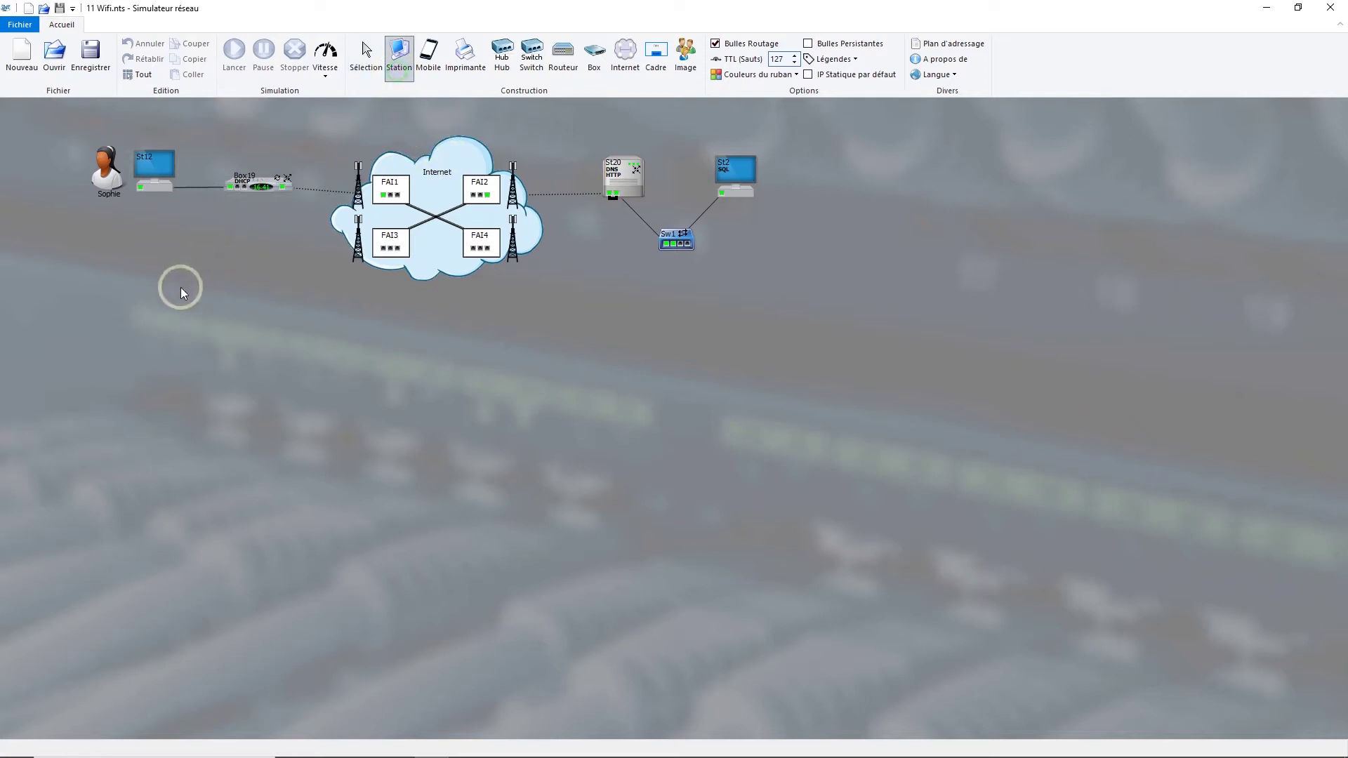
click(179, 288)
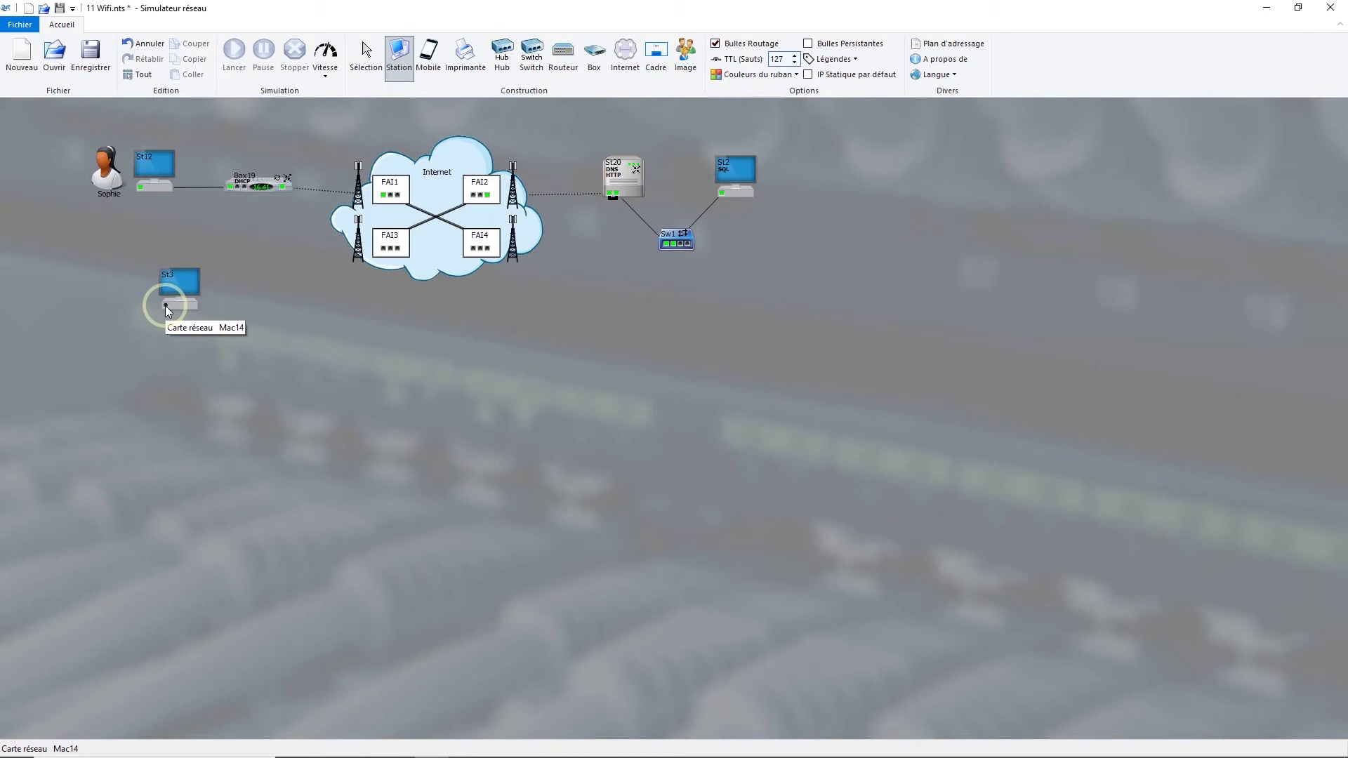
right_click(166, 306)
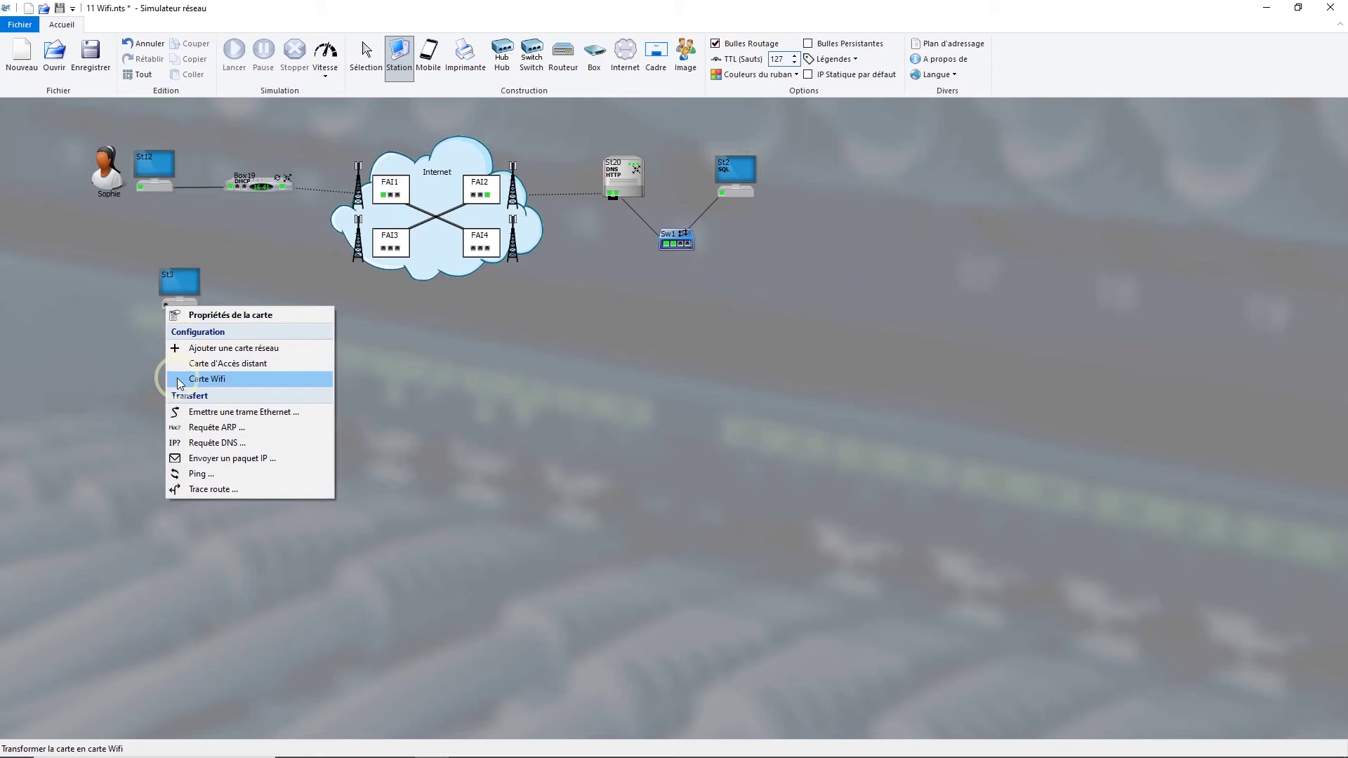
click(179, 381)
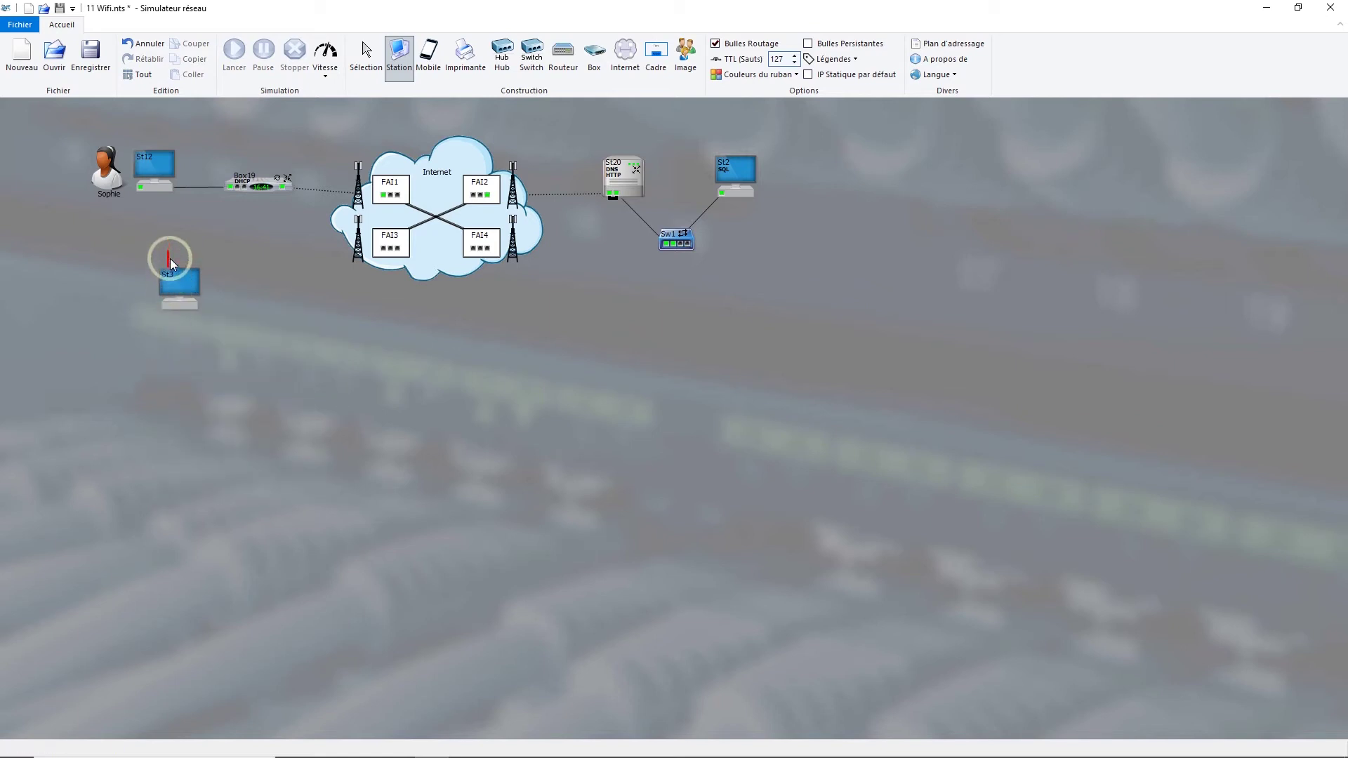
mouse_move(167, 255)
- Make a Box19 port a Wi-Fi port and rename Box19 to 'Box'
right_click(248, 191)
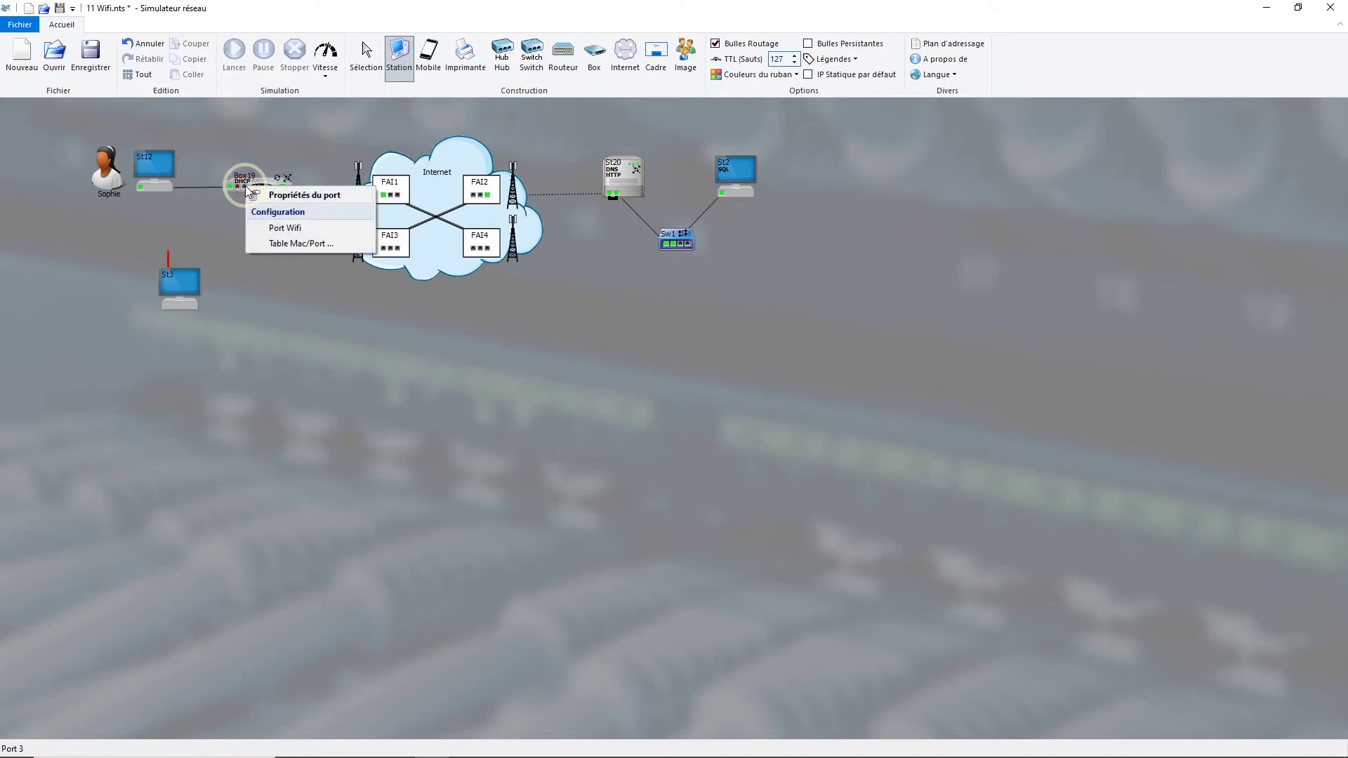
click(267, 227)
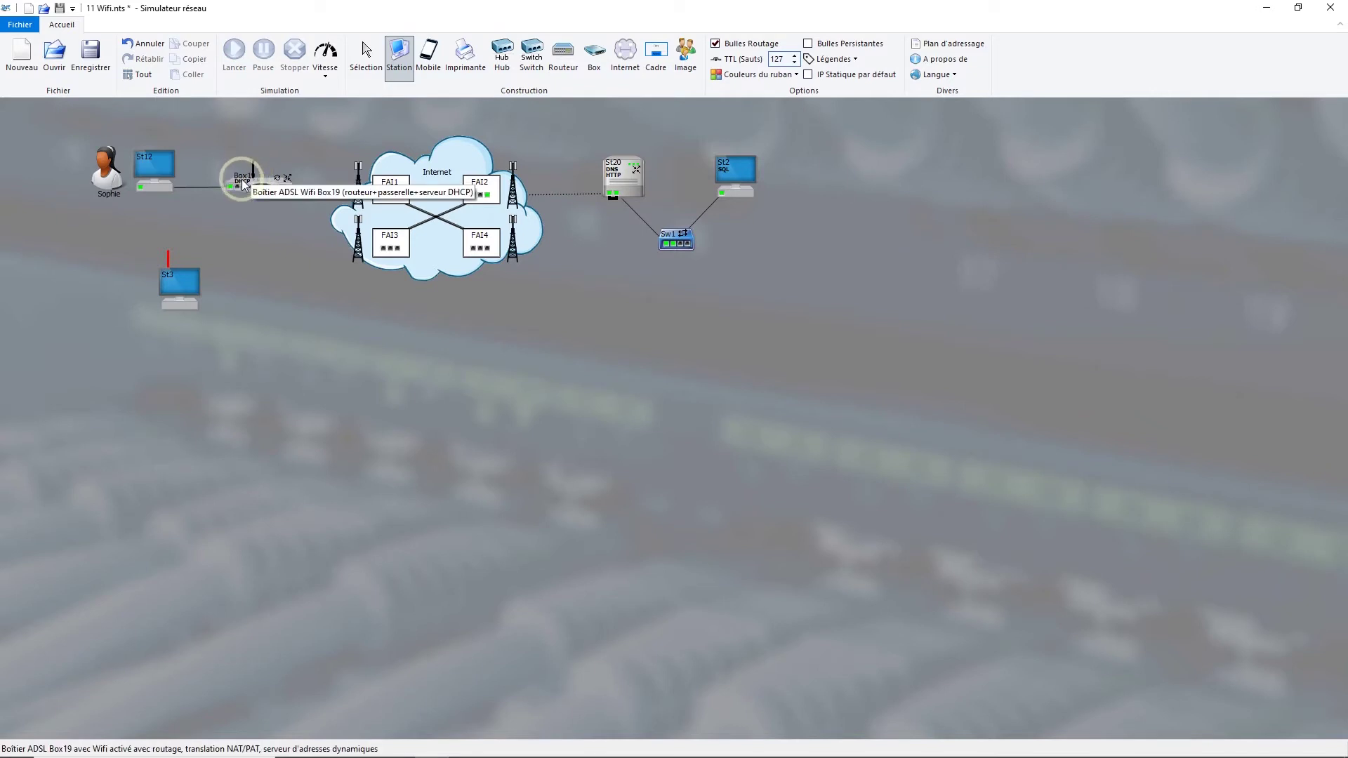
double_click(242, 179)
click(575, 323)
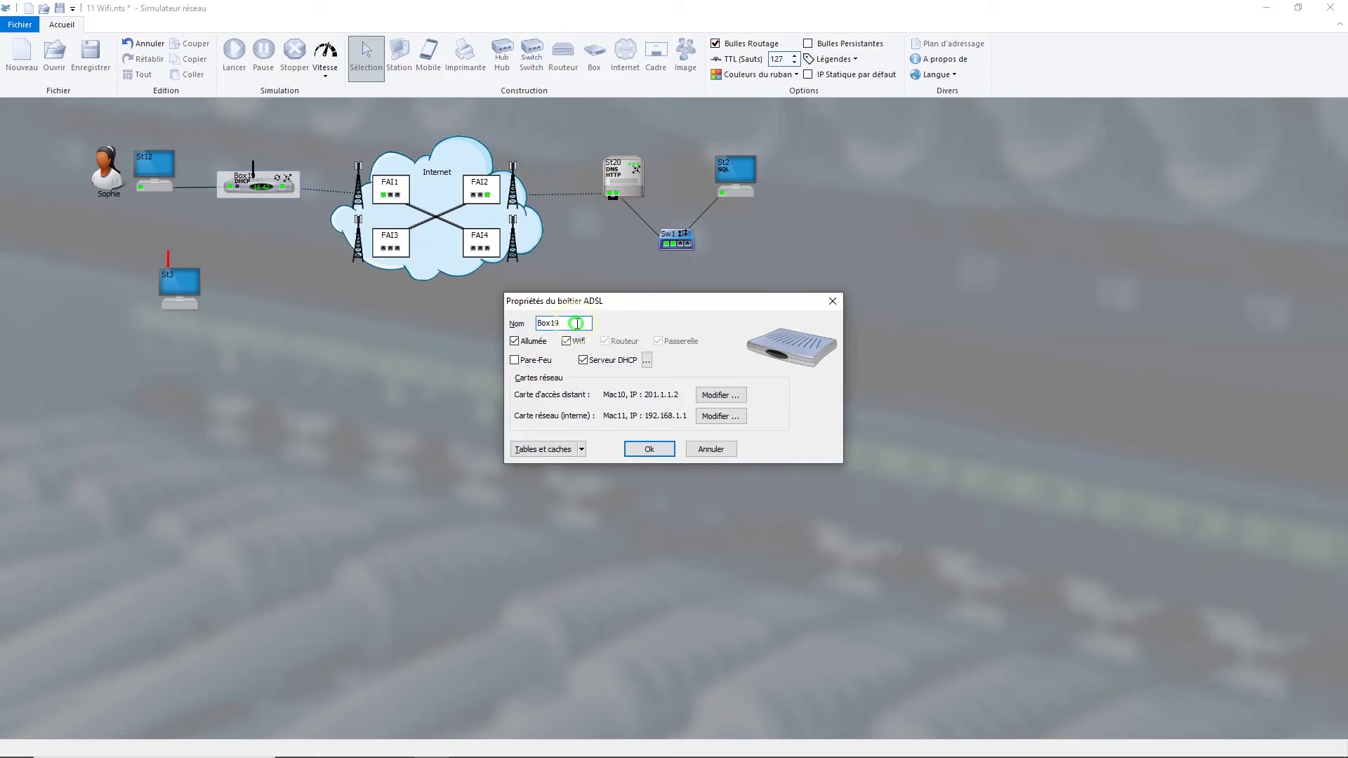
key(BackSpace)
key(BackSpace)
key(BackSpace)
text(x)
key(Return)
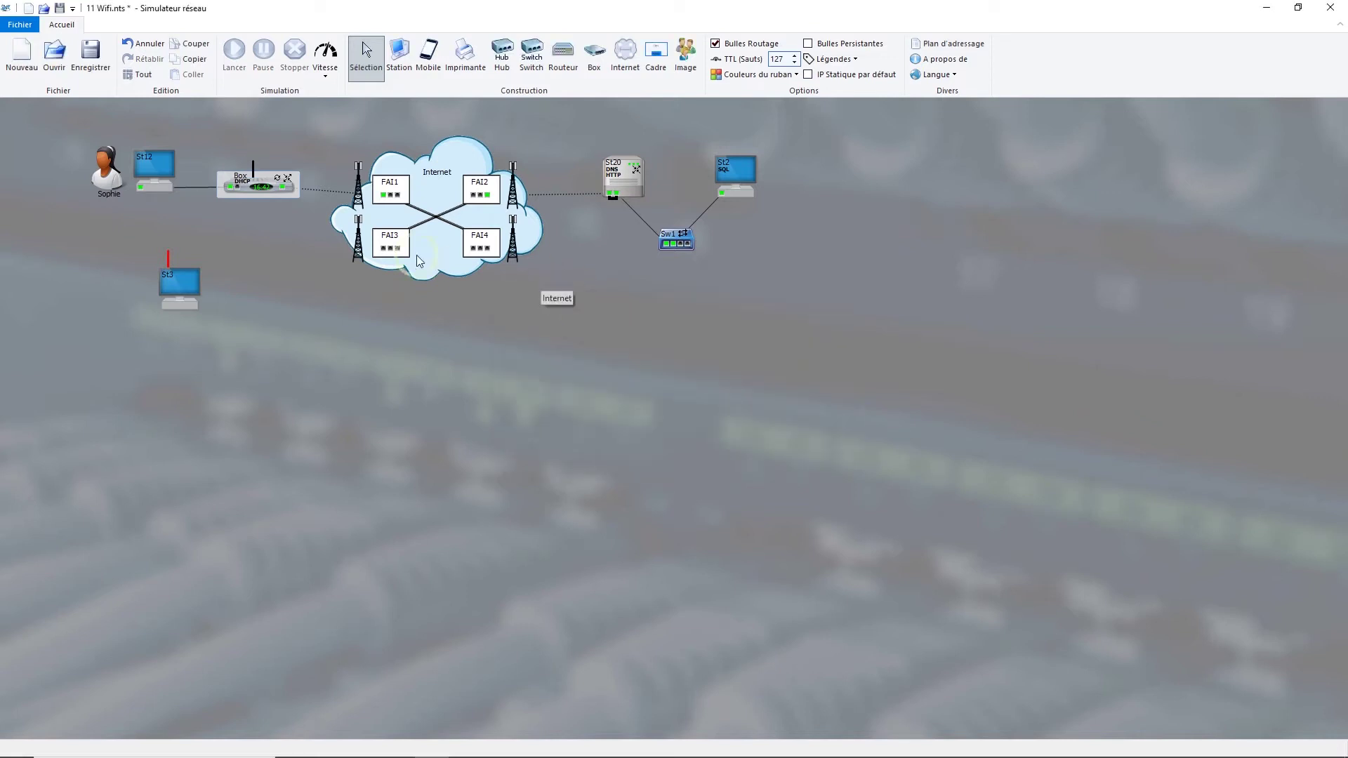
click(229, 260)
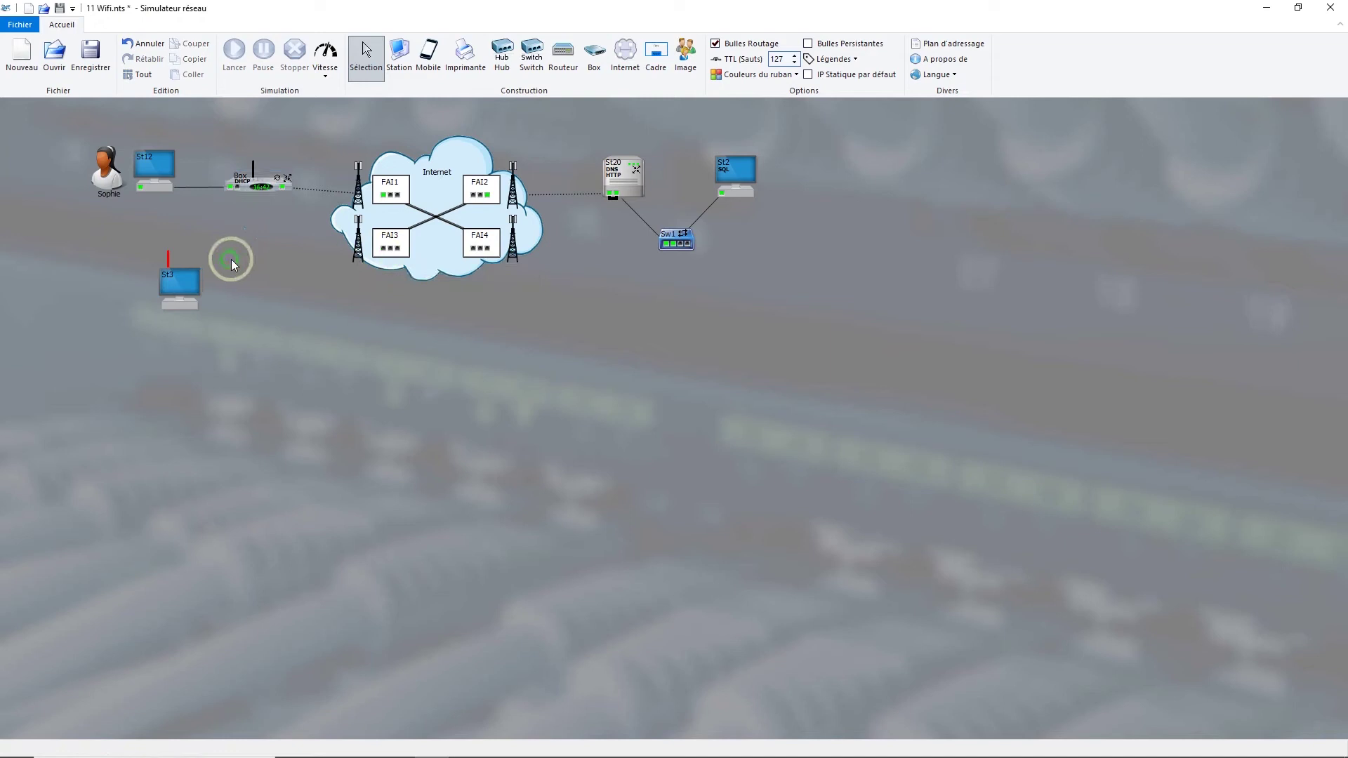
- Name the Box's access point network 'Wifi' and set its security to Aucune
double_click(253, 166)
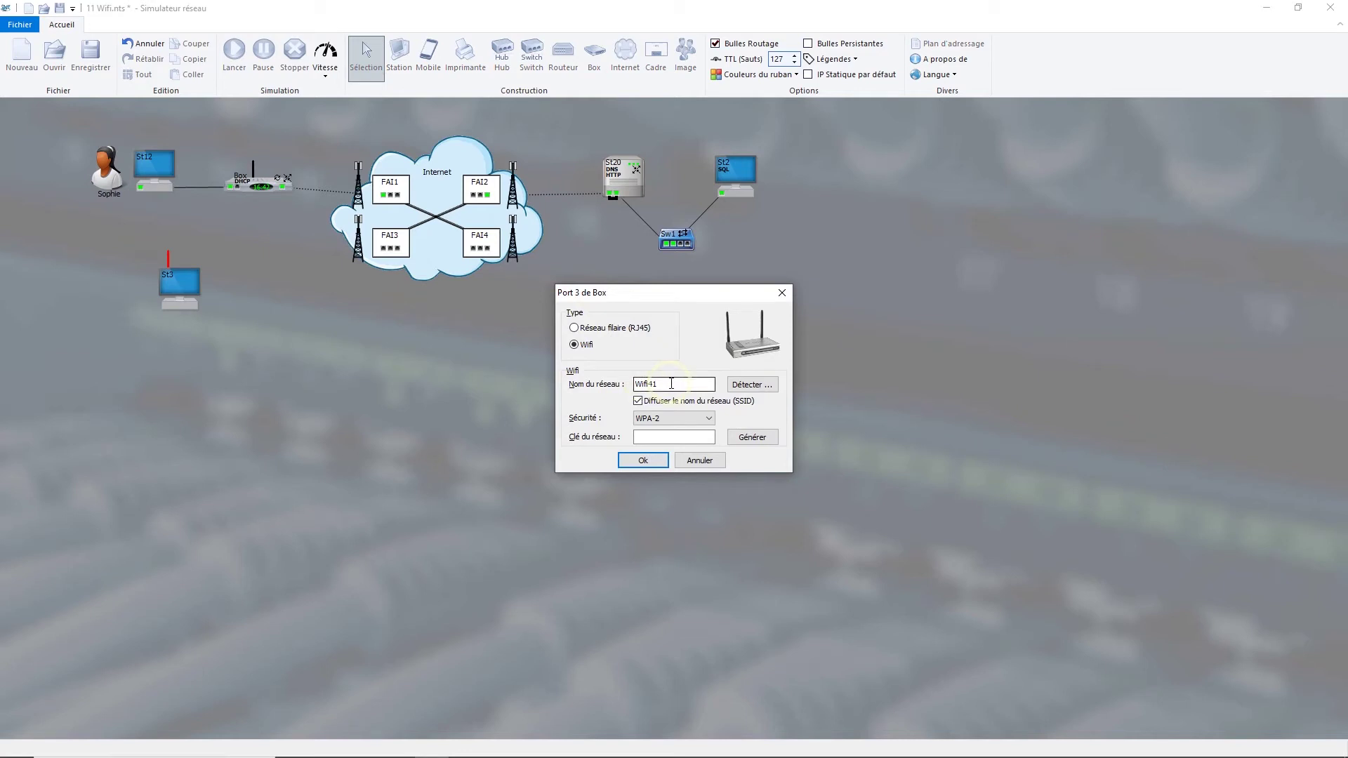
click(671, 384)
click(753, 386)
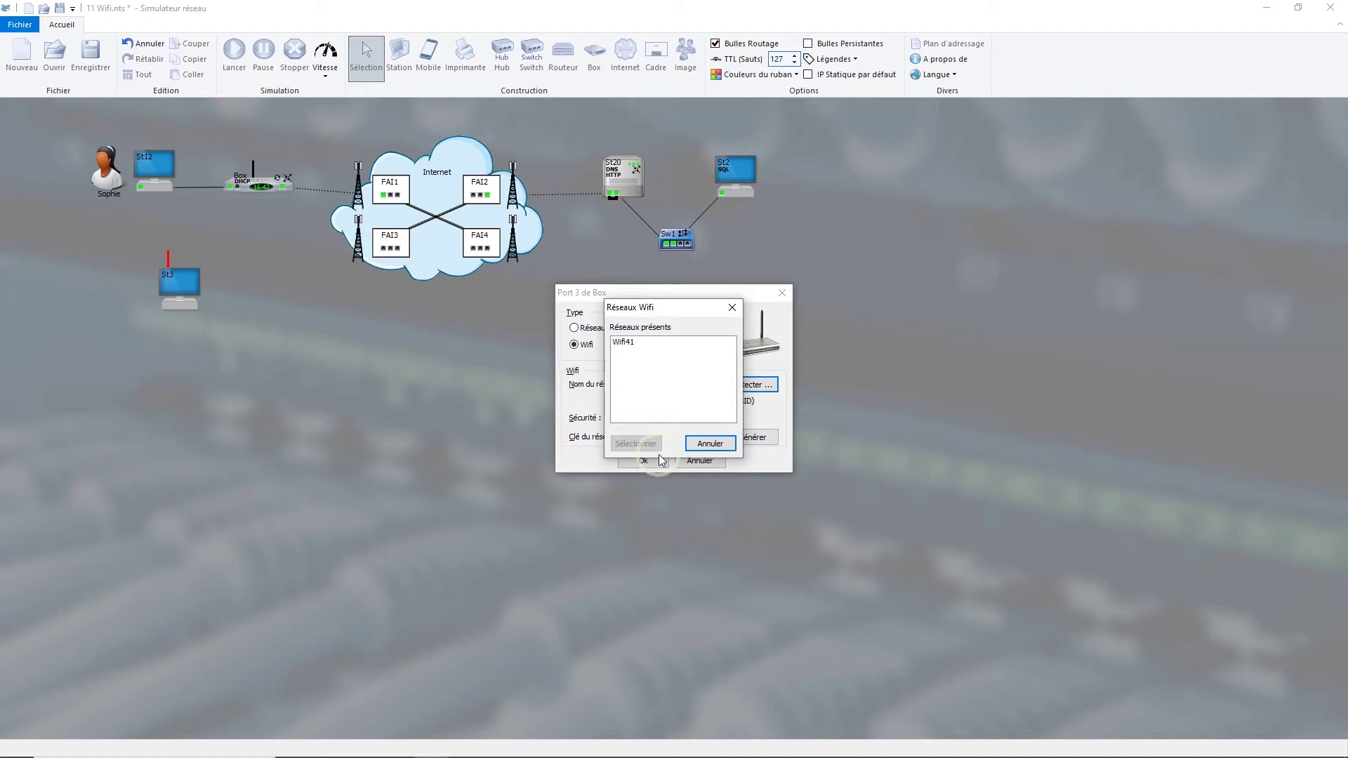
click(703, 443)
click(674, 385)
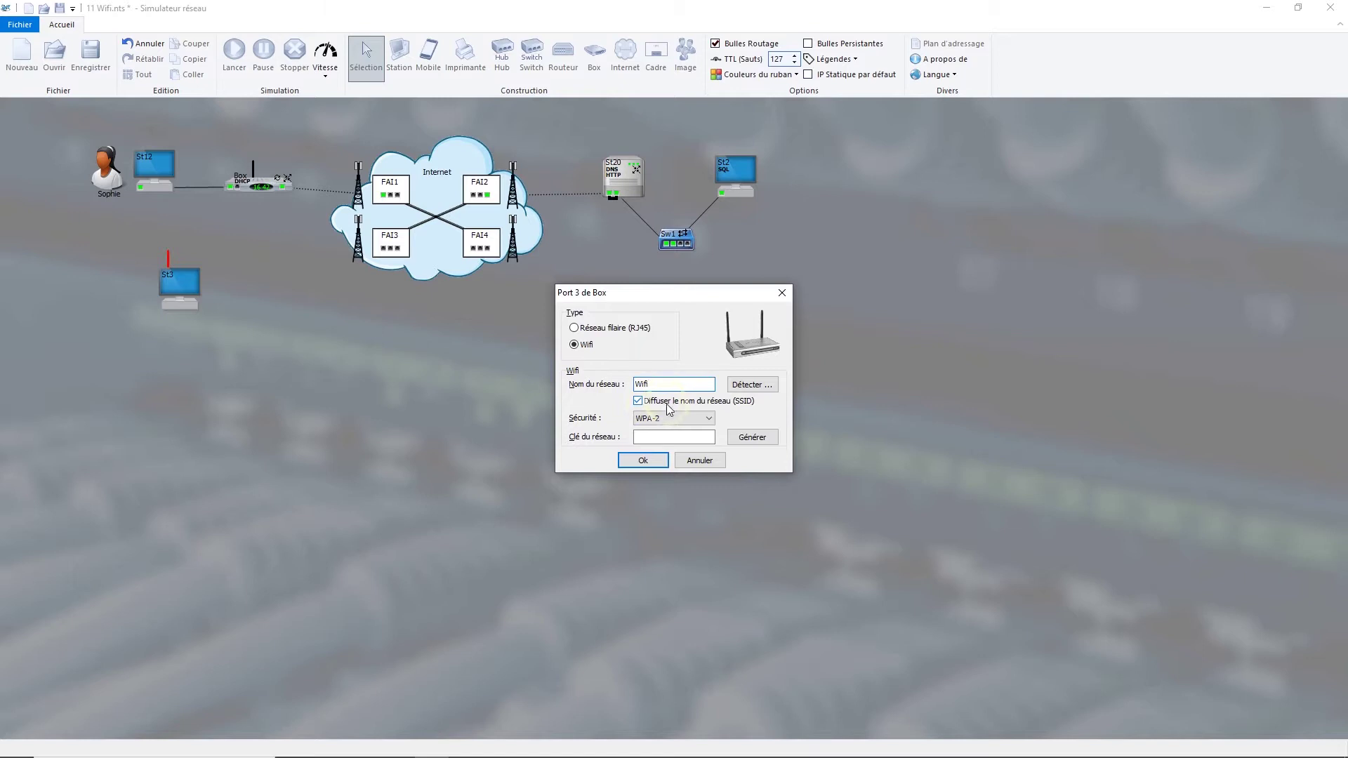
click(671, 421)
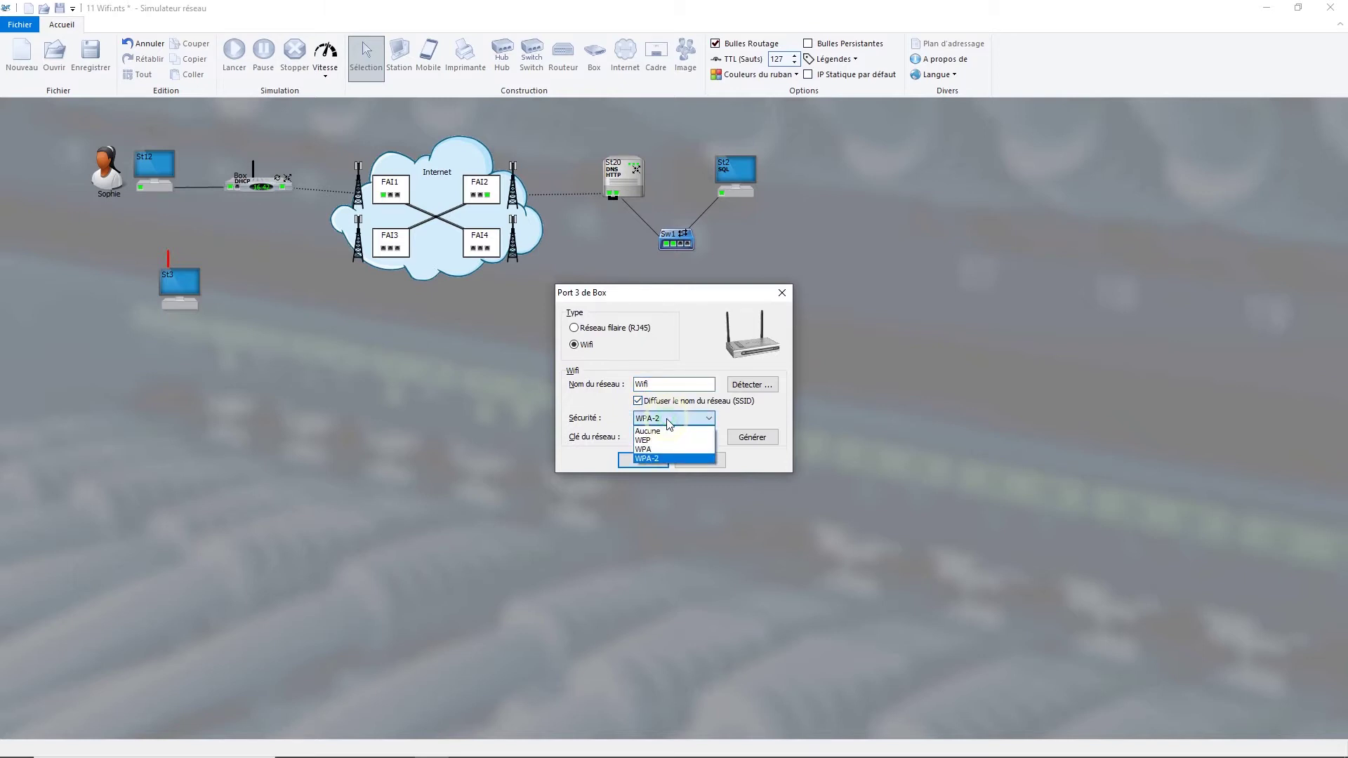
click(664, 432)
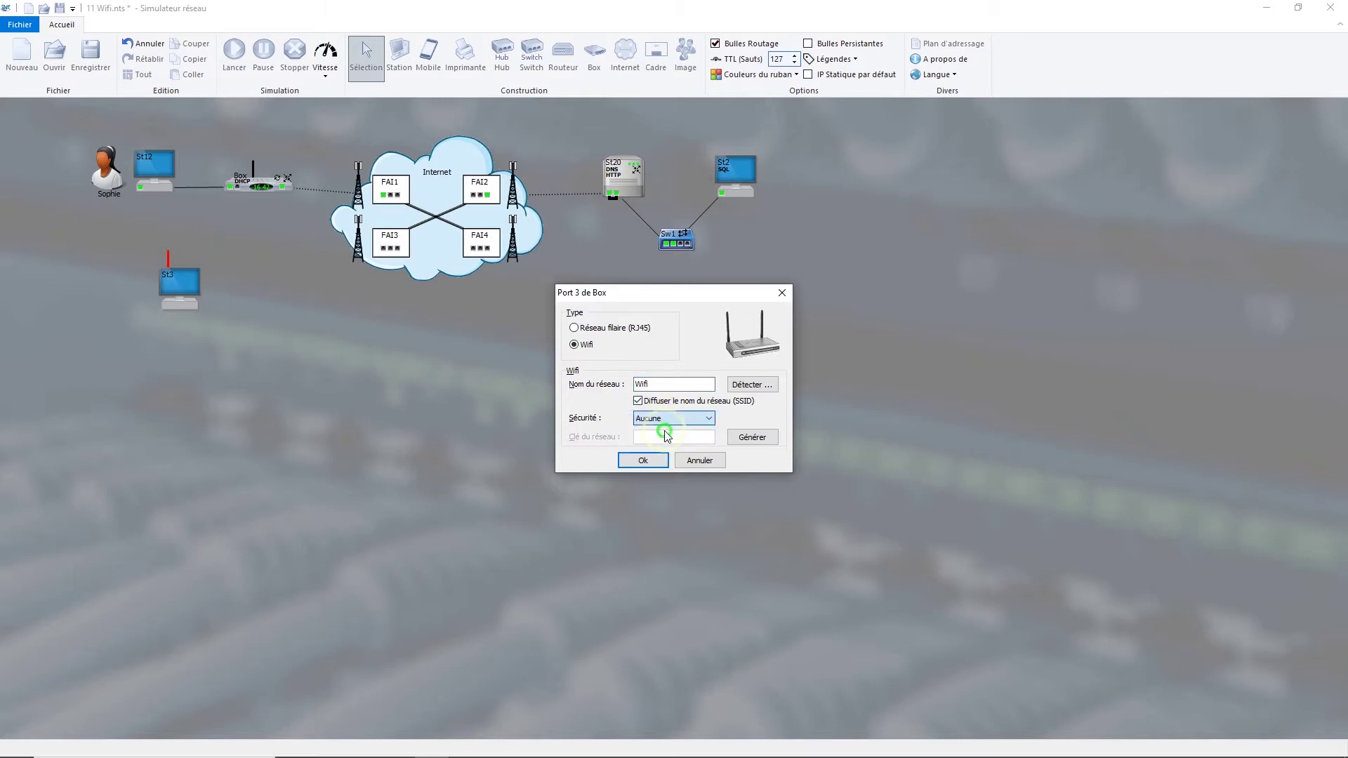
click(636, 466)
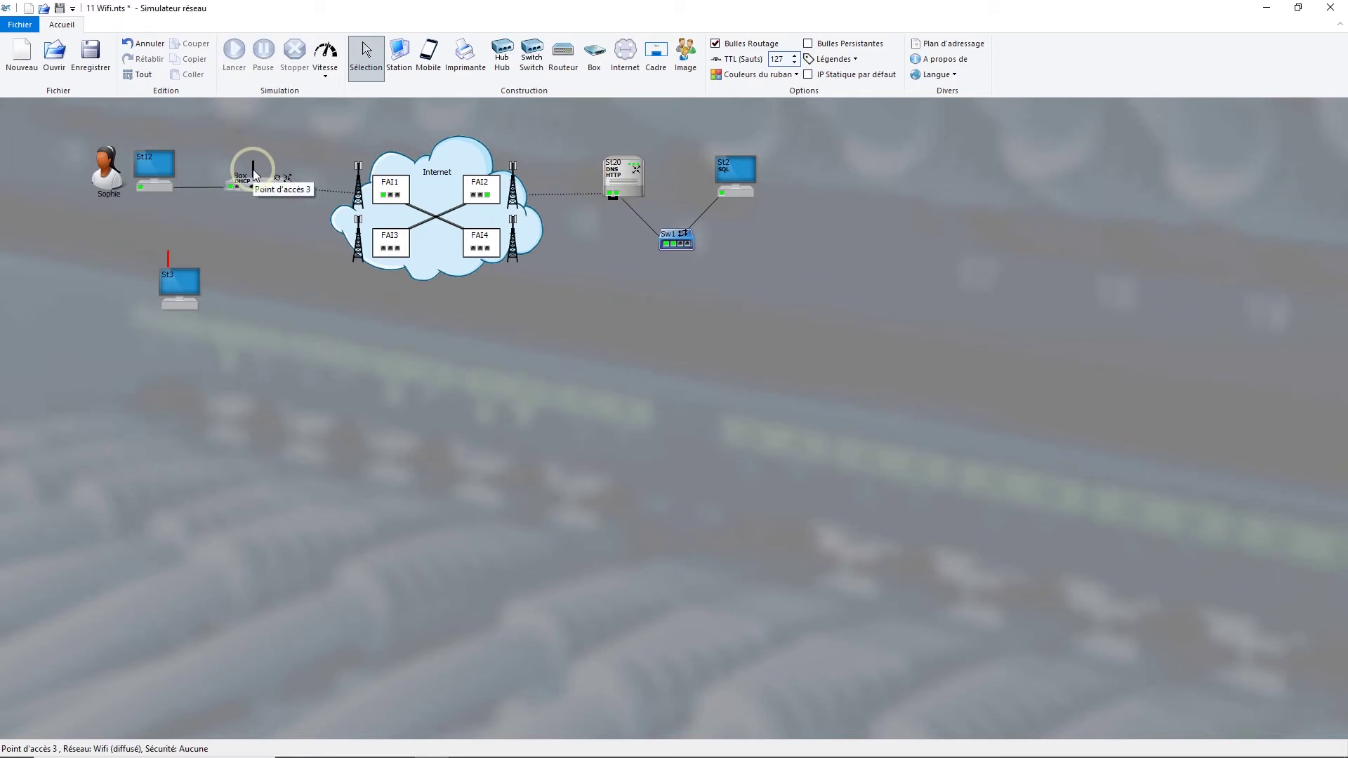
- Change station St3 into a laptop (Portable)
click(177, 284)
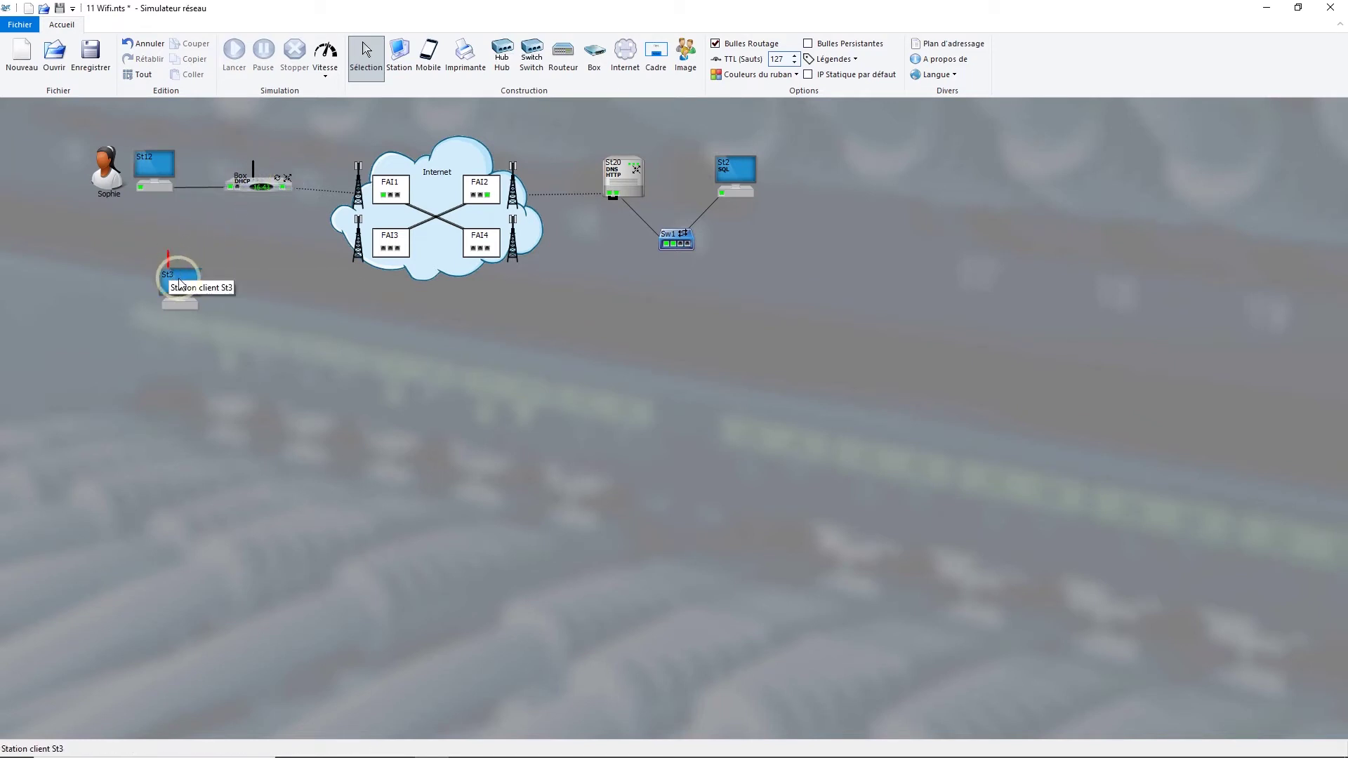
right_click(177, 280)
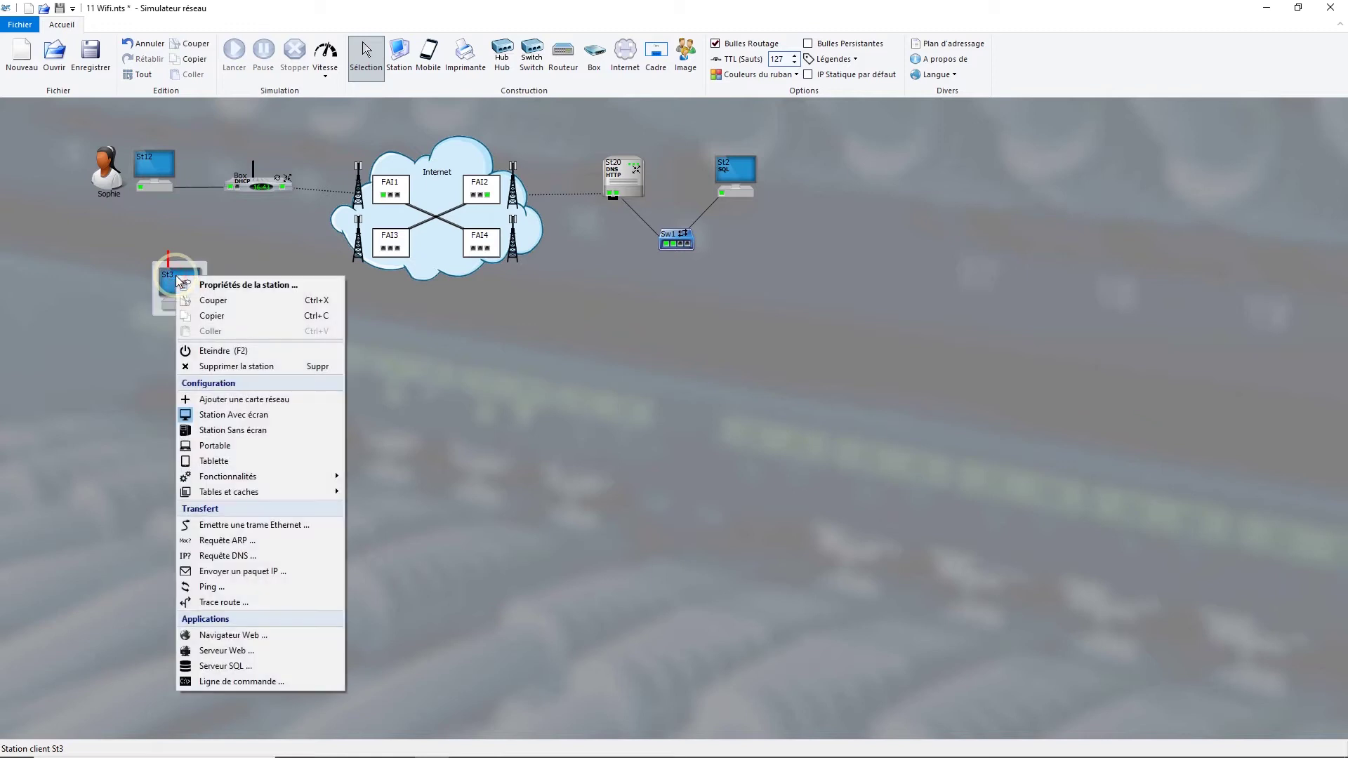
click(212, 447)
click(184, 364)
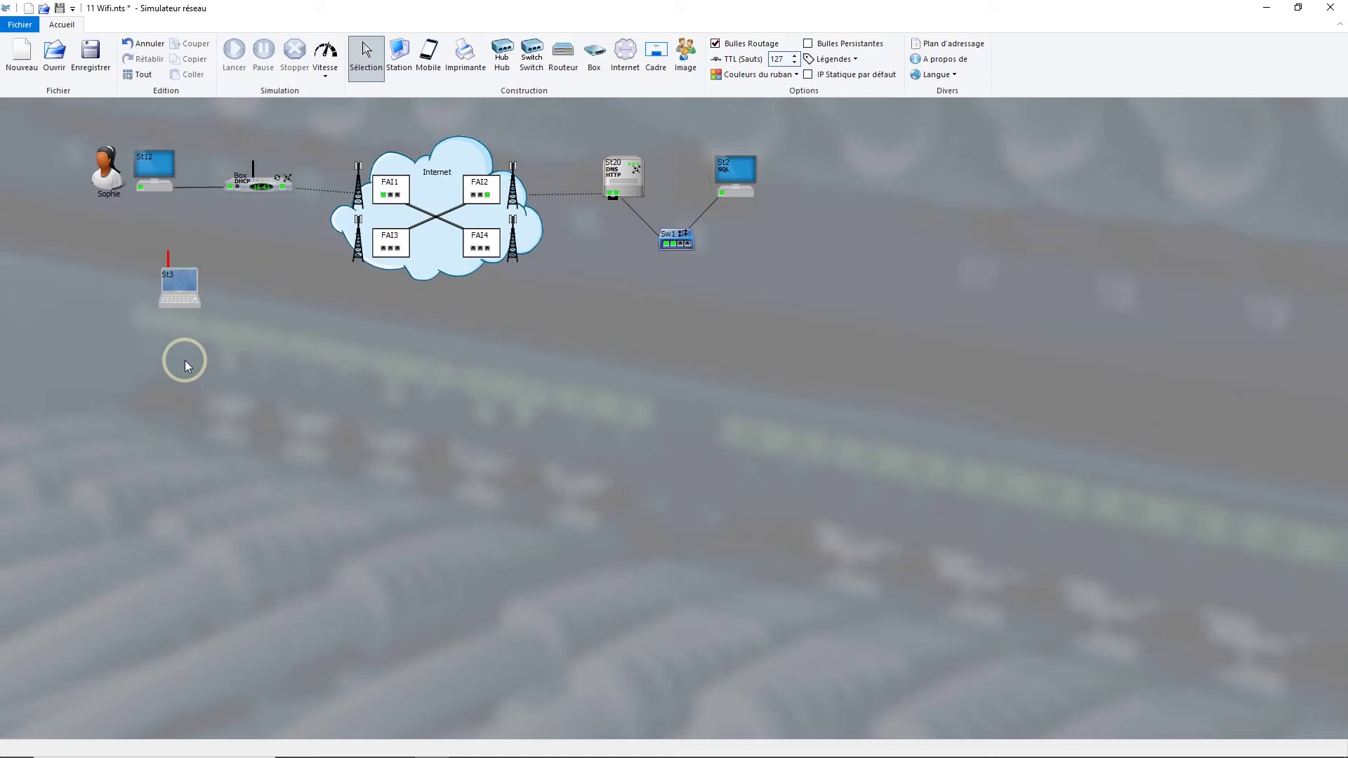
- Connect St3's Wi-Fi card to the detected Wifi network with security Aucune
mouse_move(167, 254)
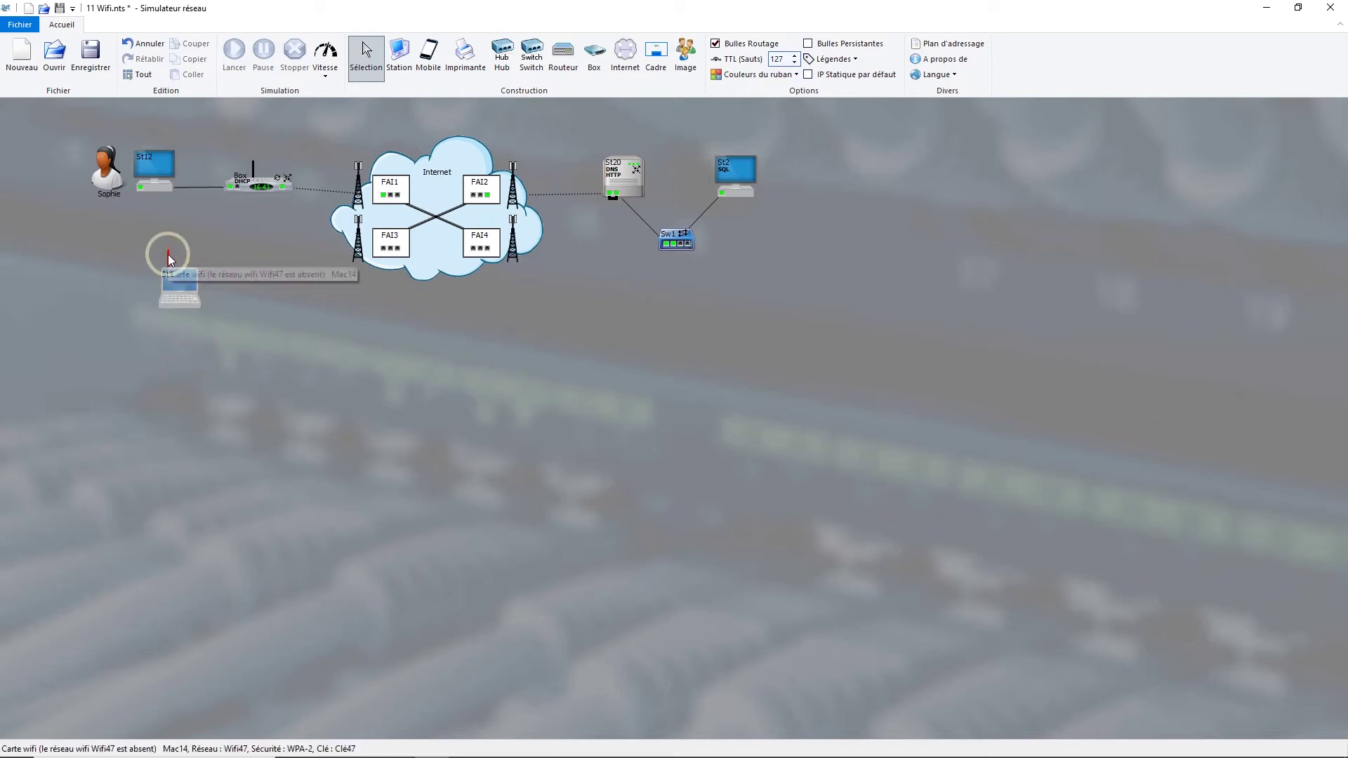
double_click(167, 254)
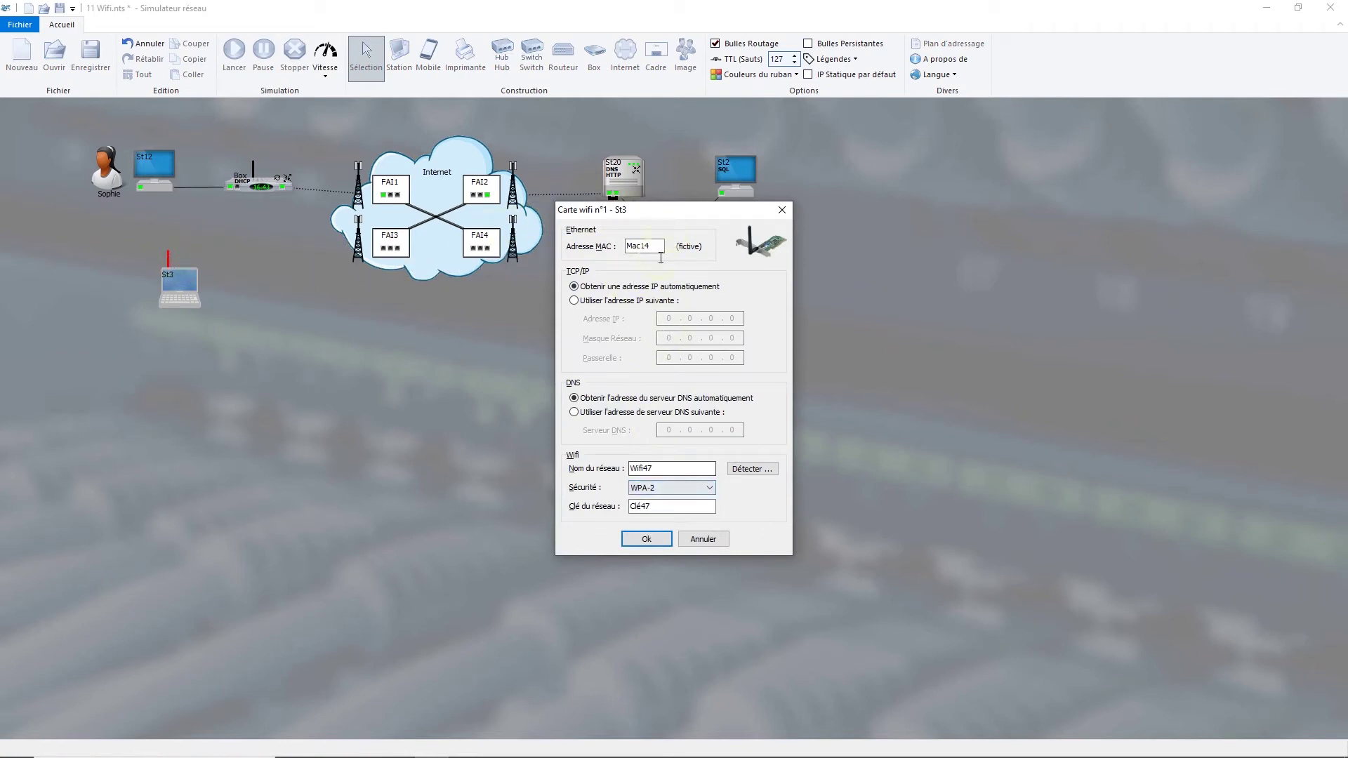
click(668, 470)
click(751, 472)
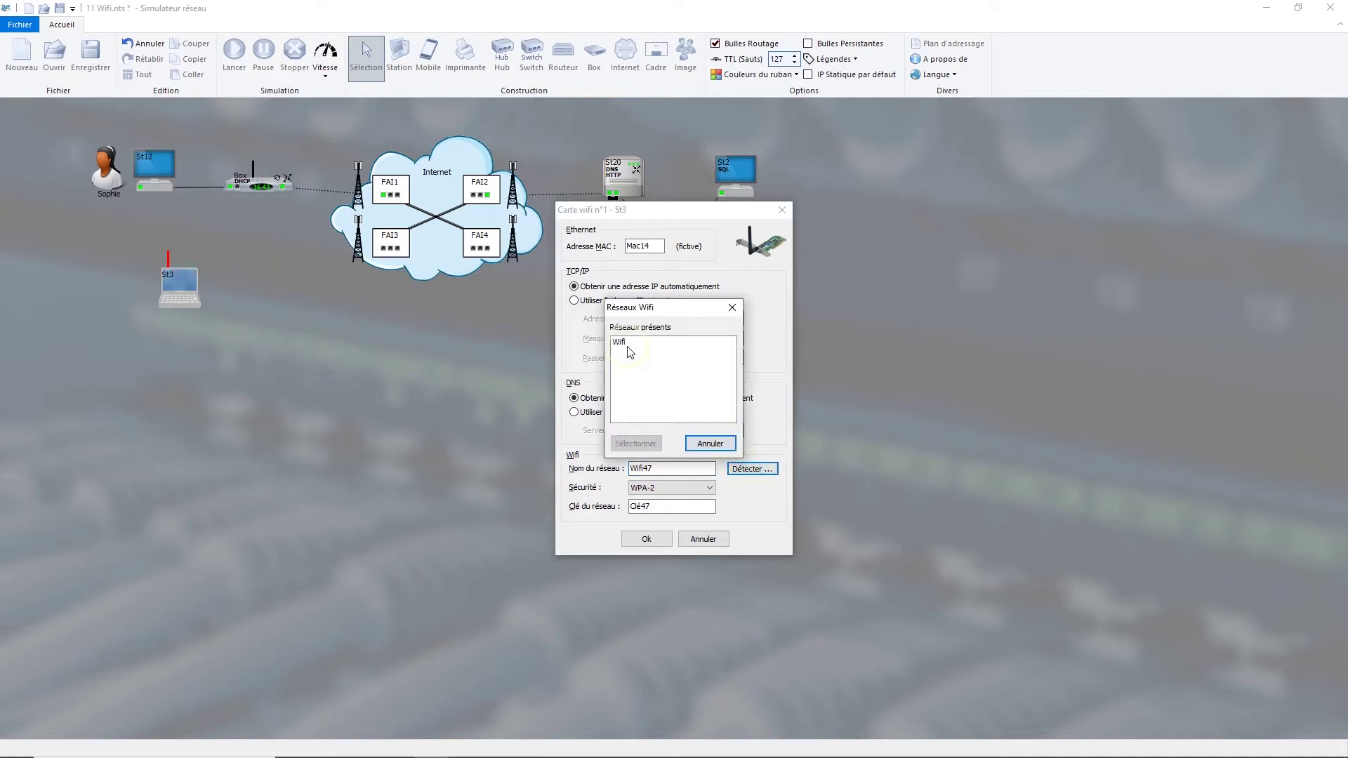
click(627, 347)
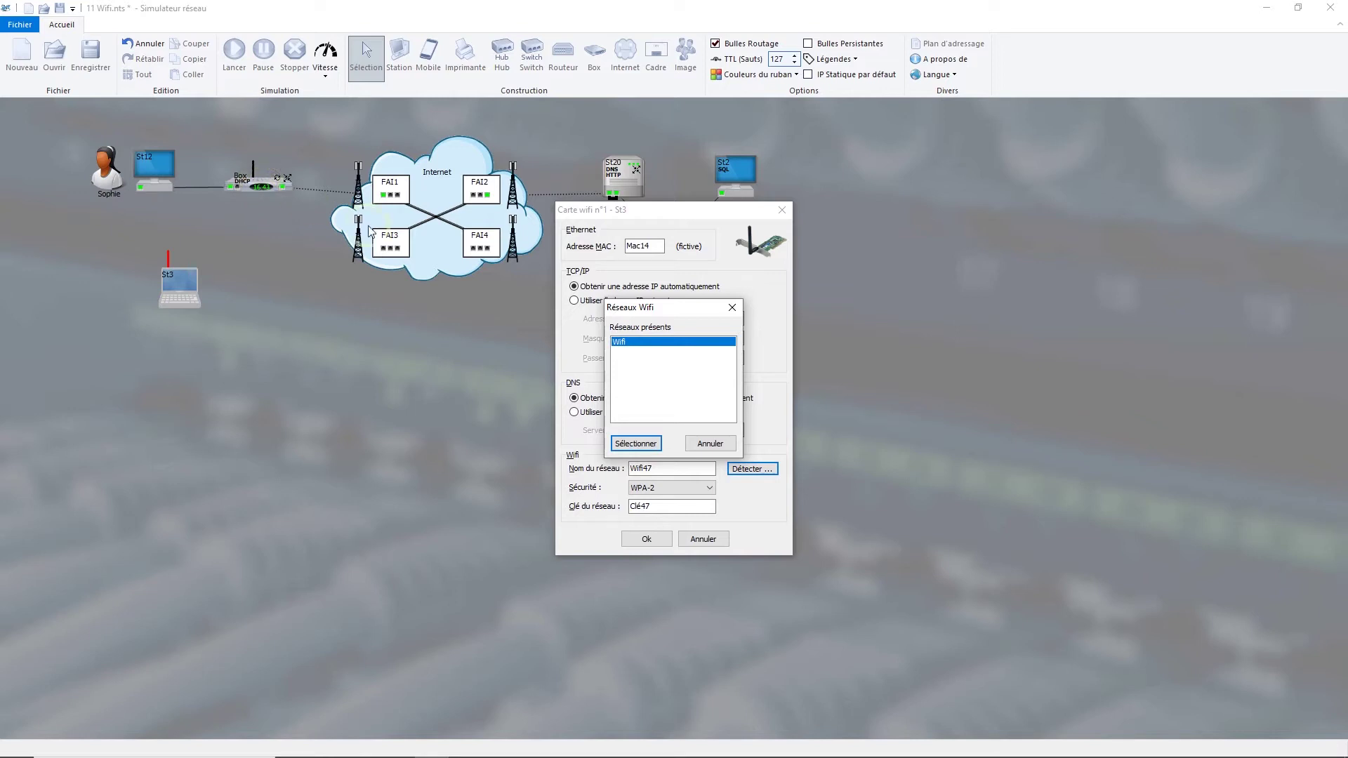
click(644, 445)
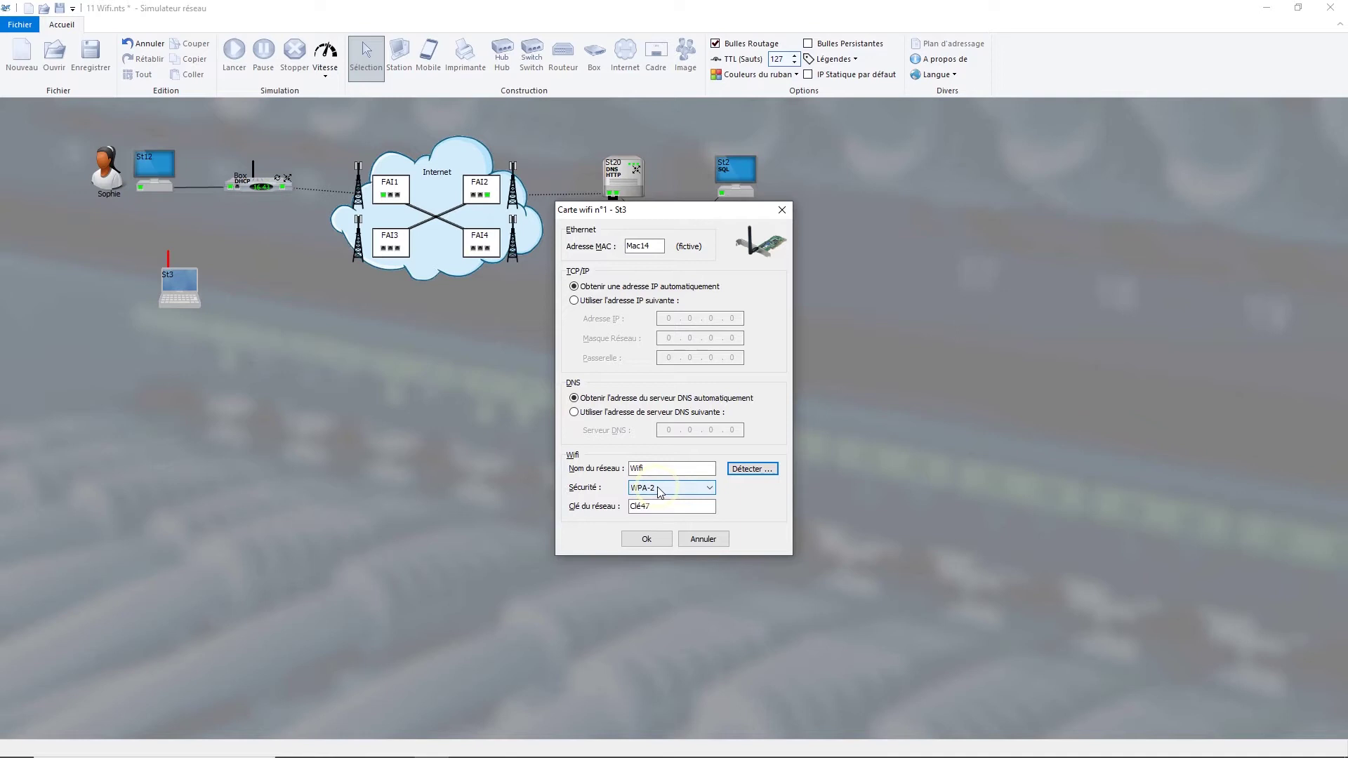
click(663, 490)
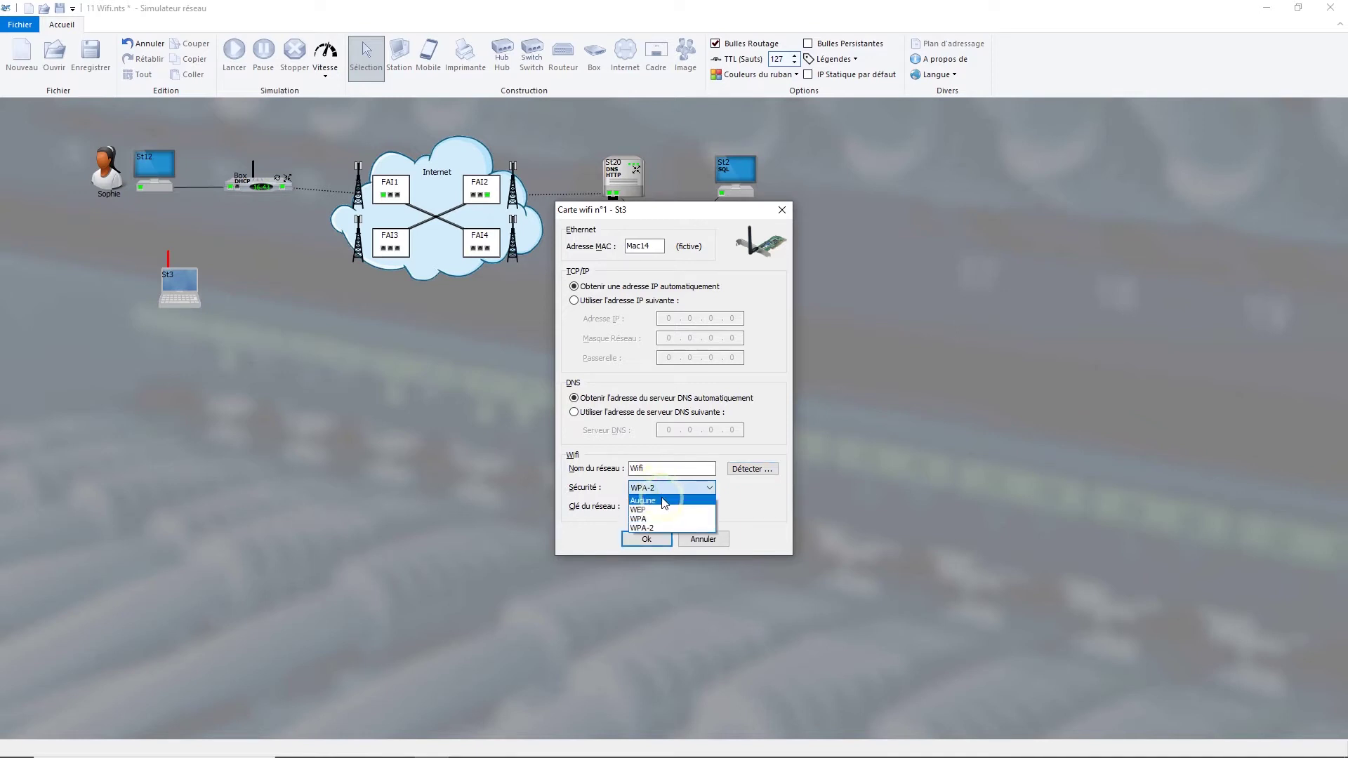
click(664, 501)
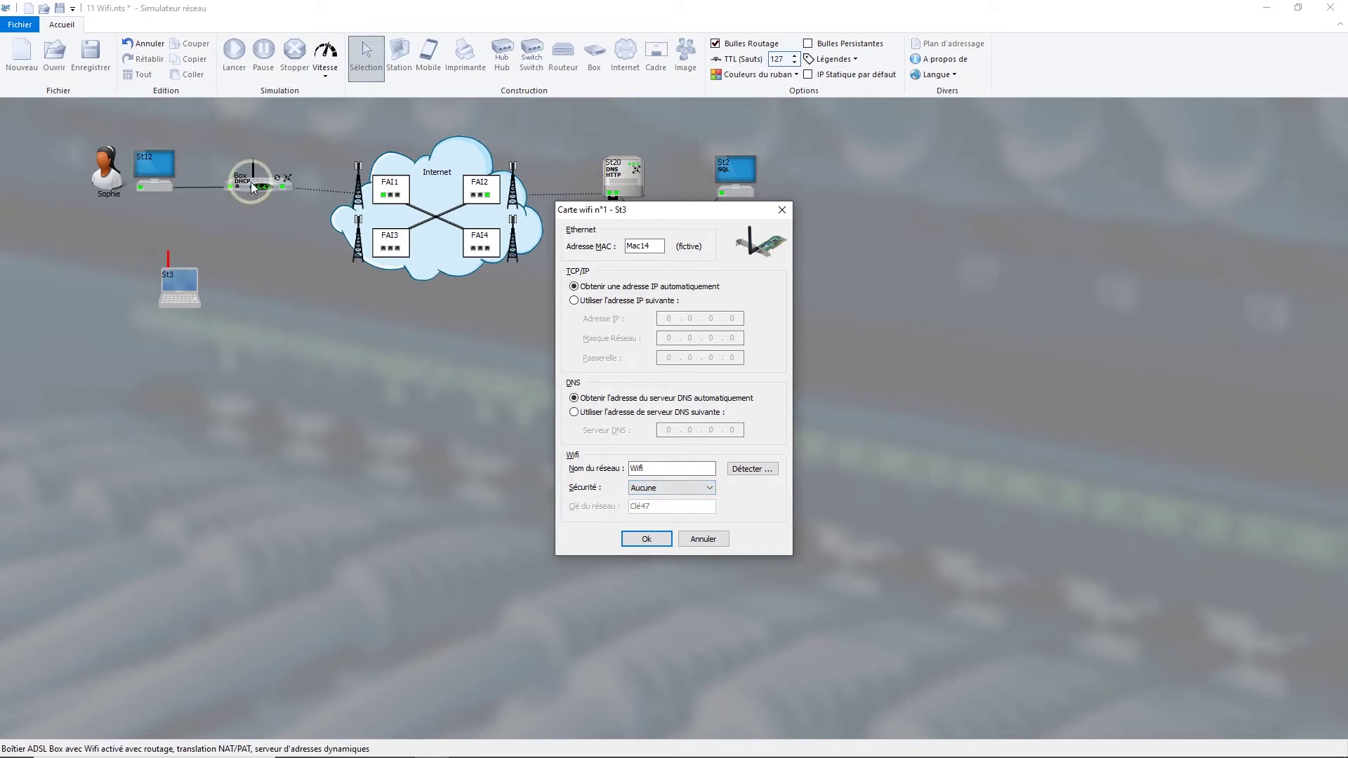
click(651, 537)
- Turn on the Légendes labels 'Toutes les IP' and 'SSID' on the diagram
click(180, 271)
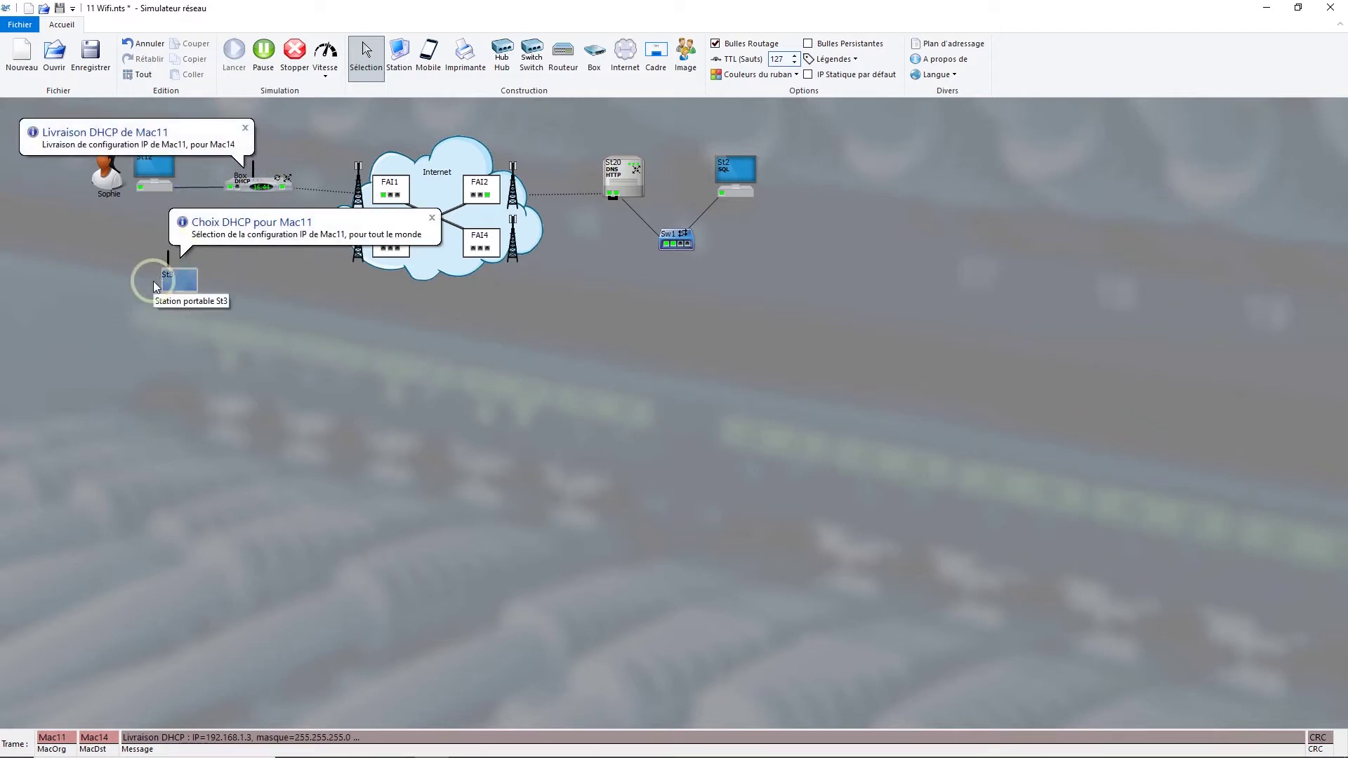
click(832, 59)
click(847, 109)
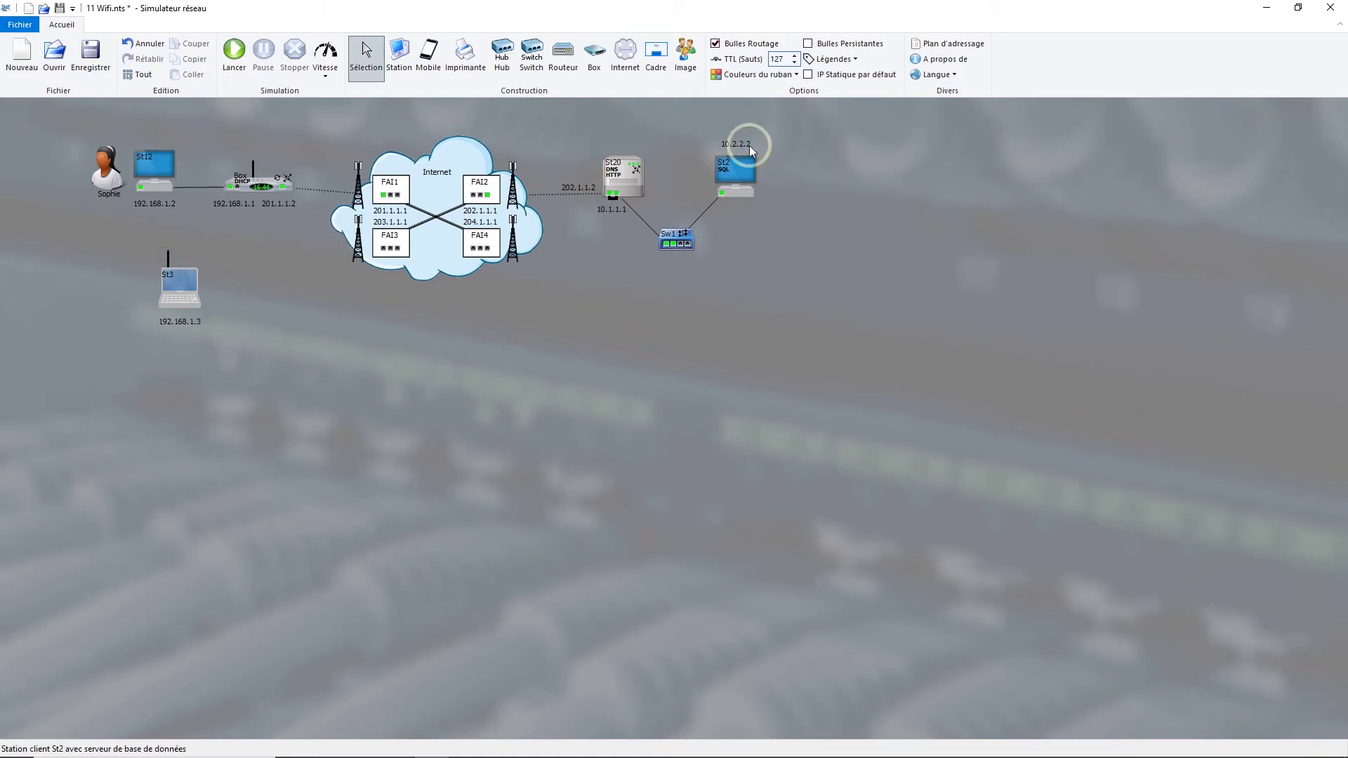
click(833, 59)
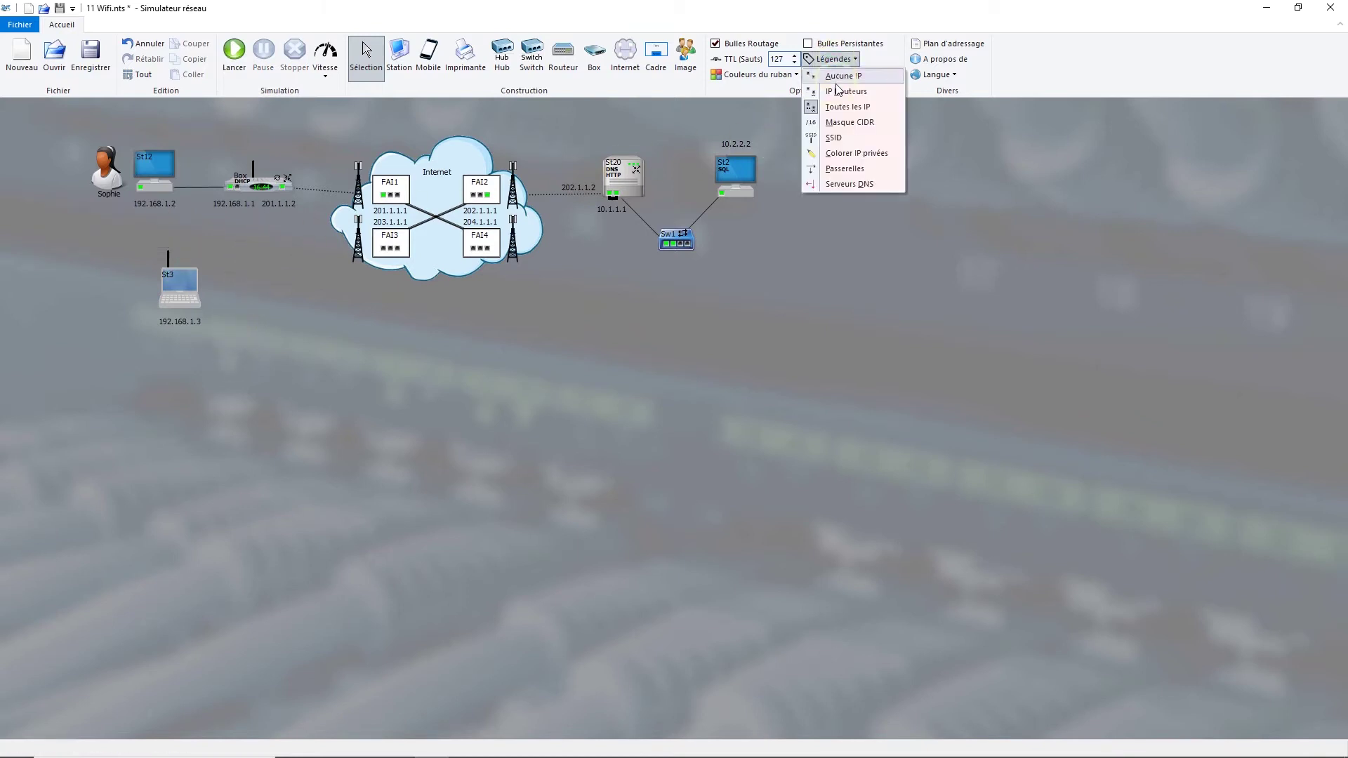
click(834, 140)
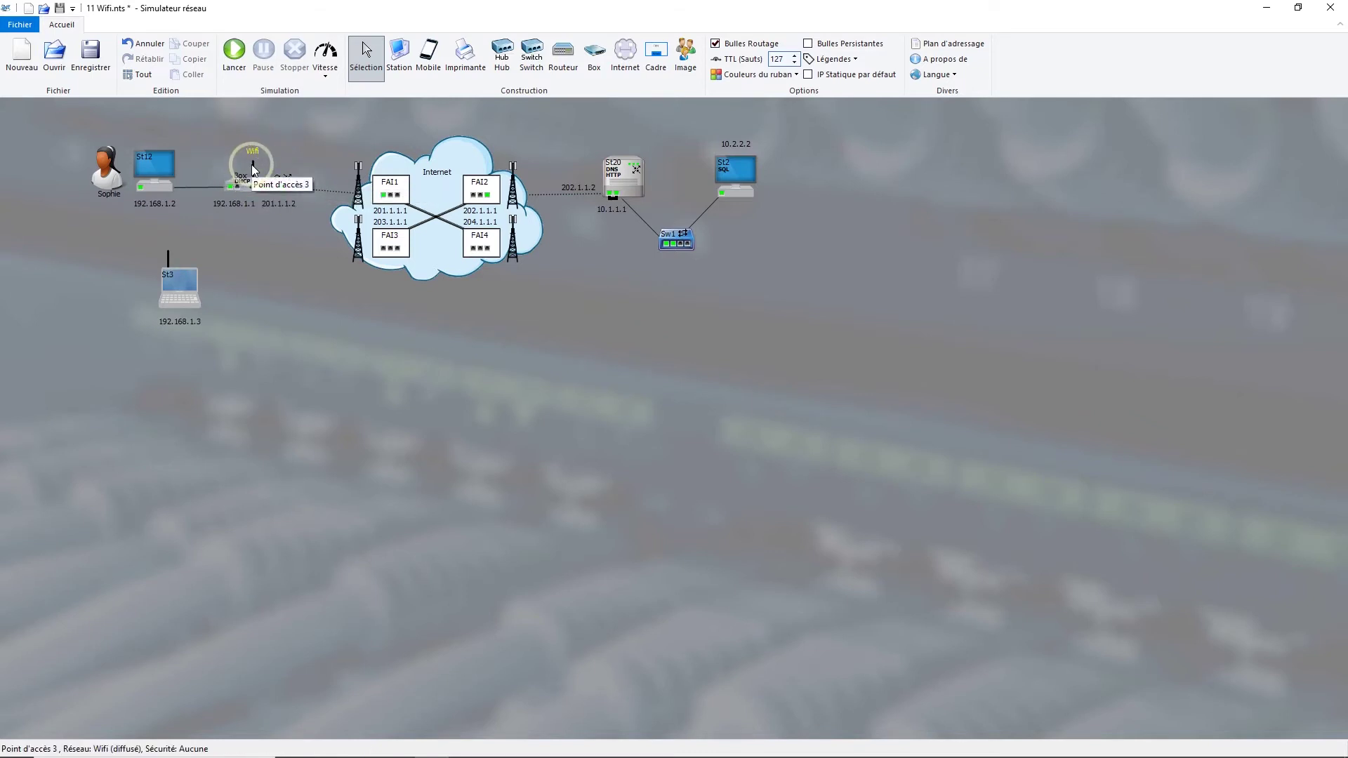
- Set the Box's Wi-Fi security to WPA-2 and generate a random network key
double_click(255, 170)
click(685, 417)
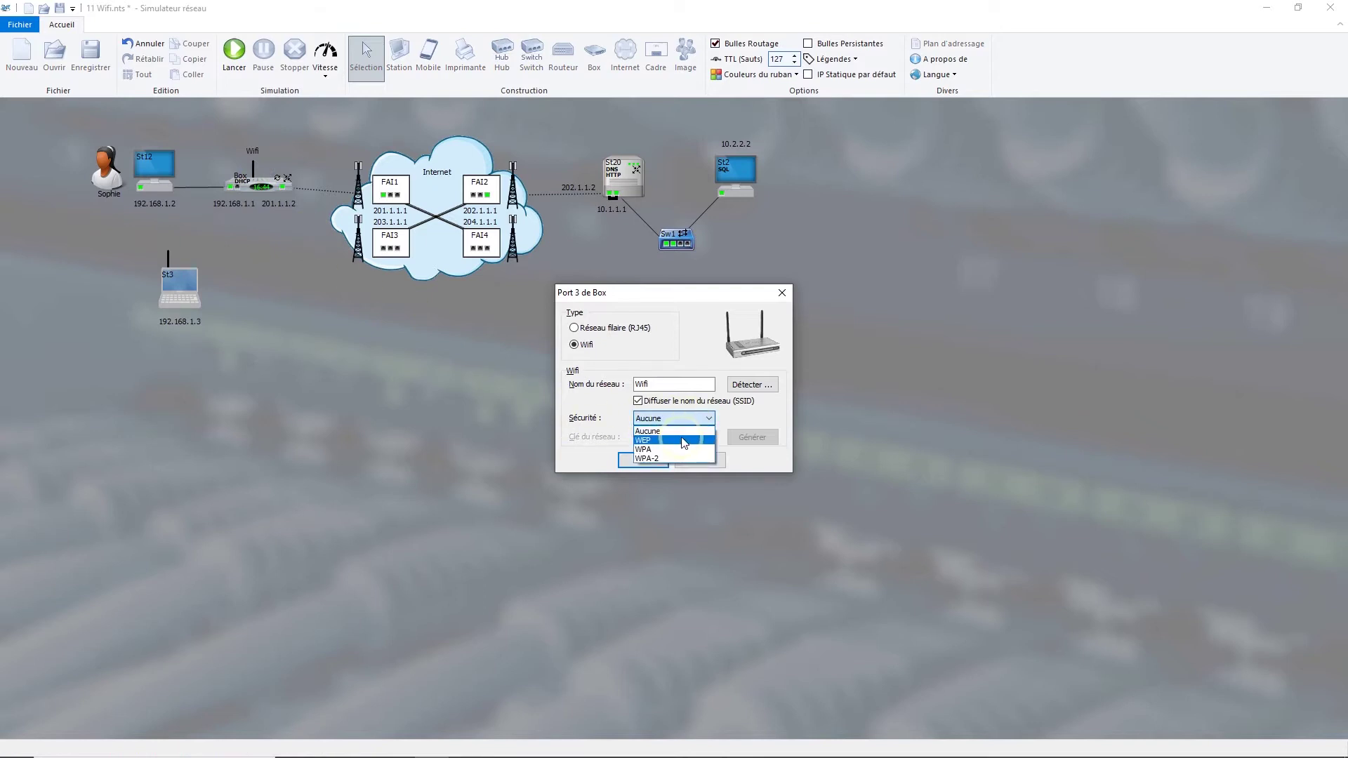
click(664, 460)
click(675, 457)
click(676, 437)
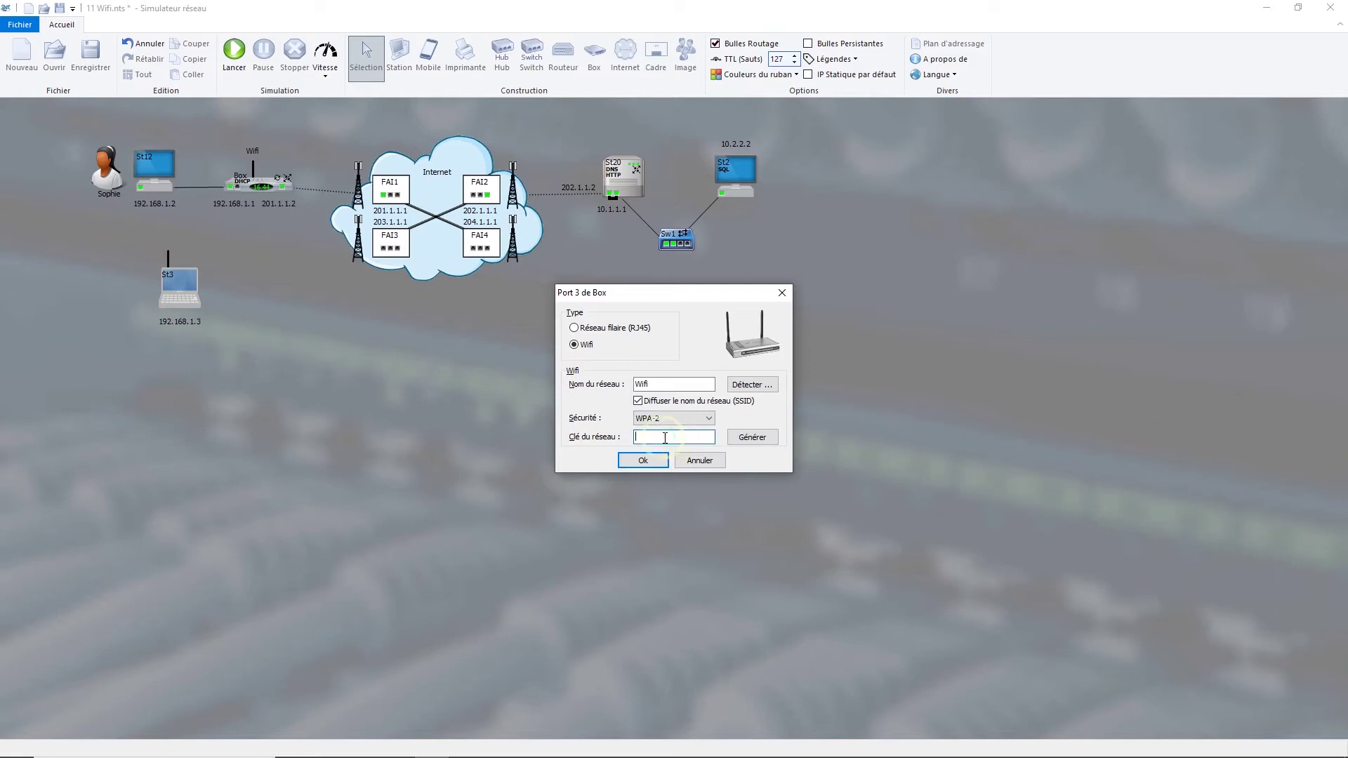
click(677, 438)
click(753, 442)
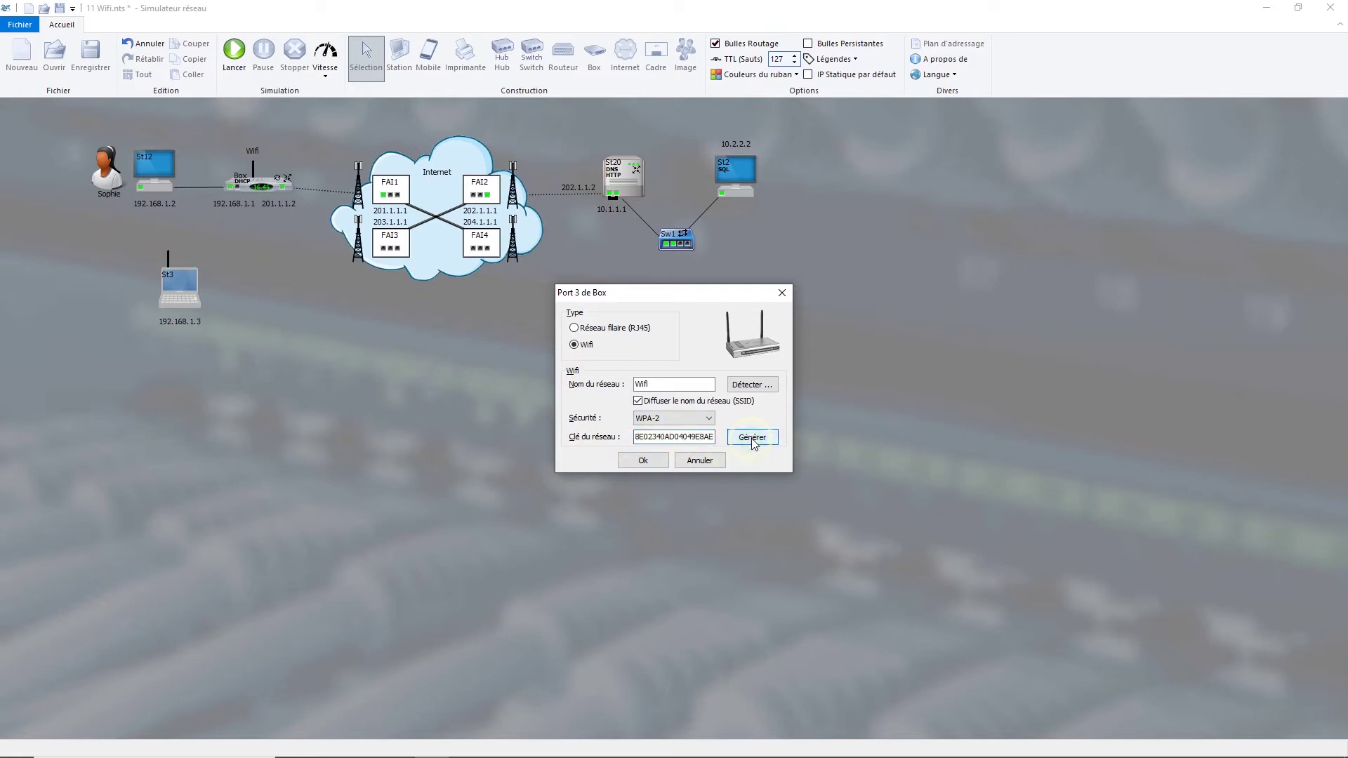
- Replace the generated key with a custom network key and apply the Box's Wi-Fi settings
click(636, 436)
drag(635, 437, 730, 445)
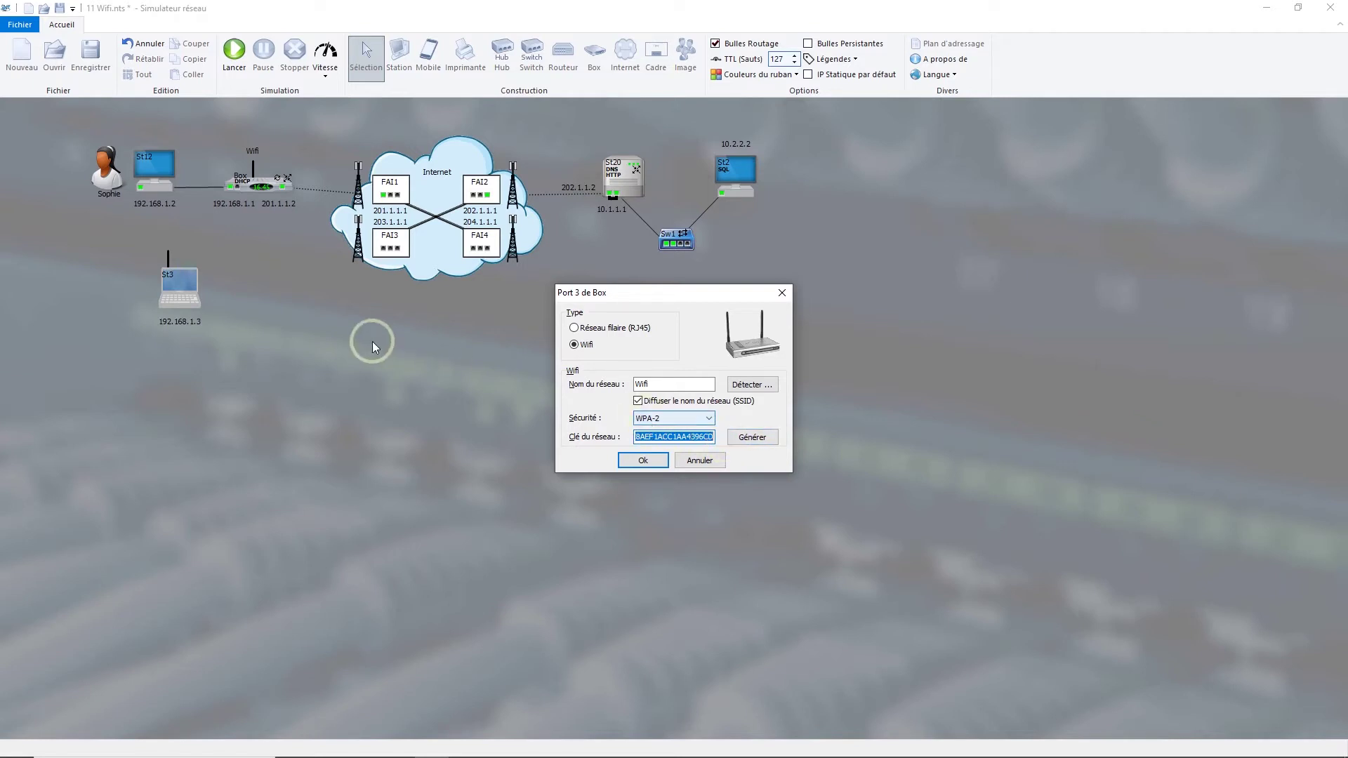
click(649, 466)
click(650, 466)
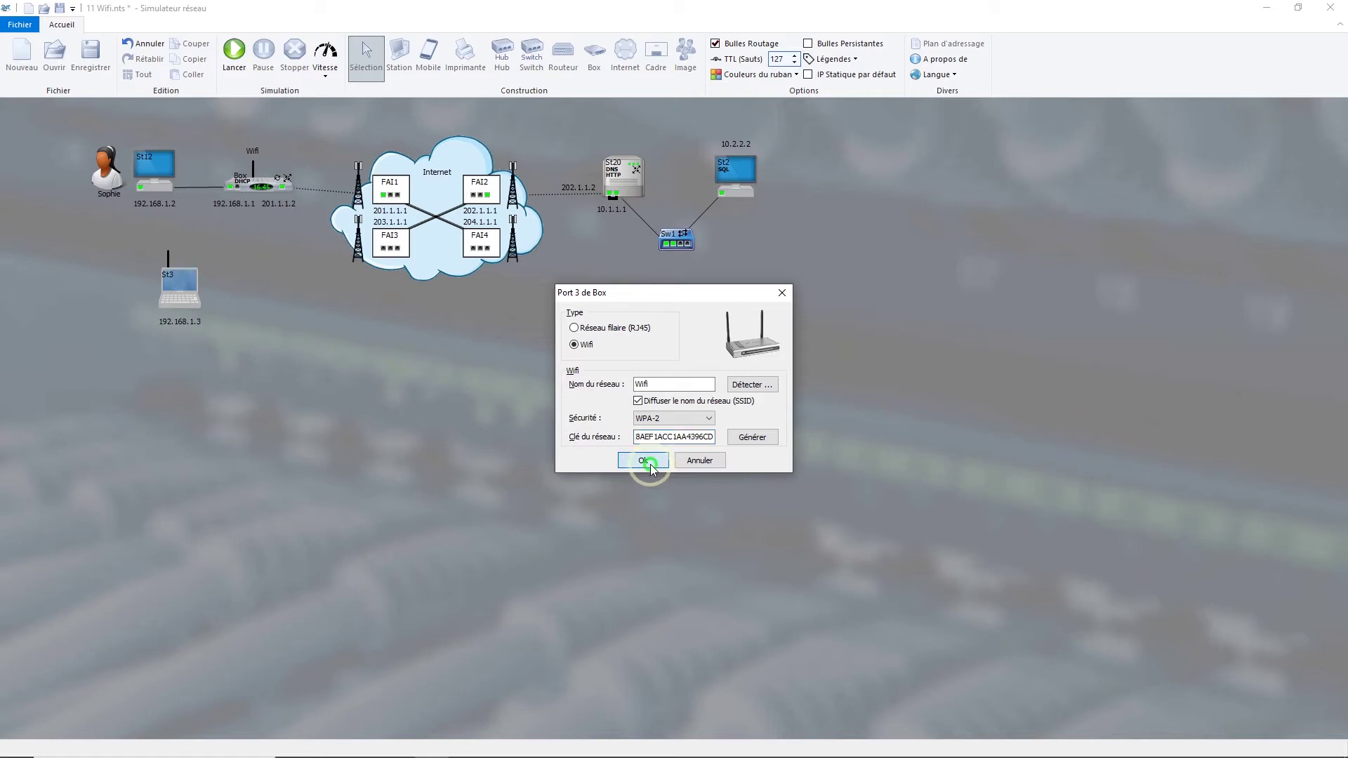
click(635, 463)
double_click(659, 436)
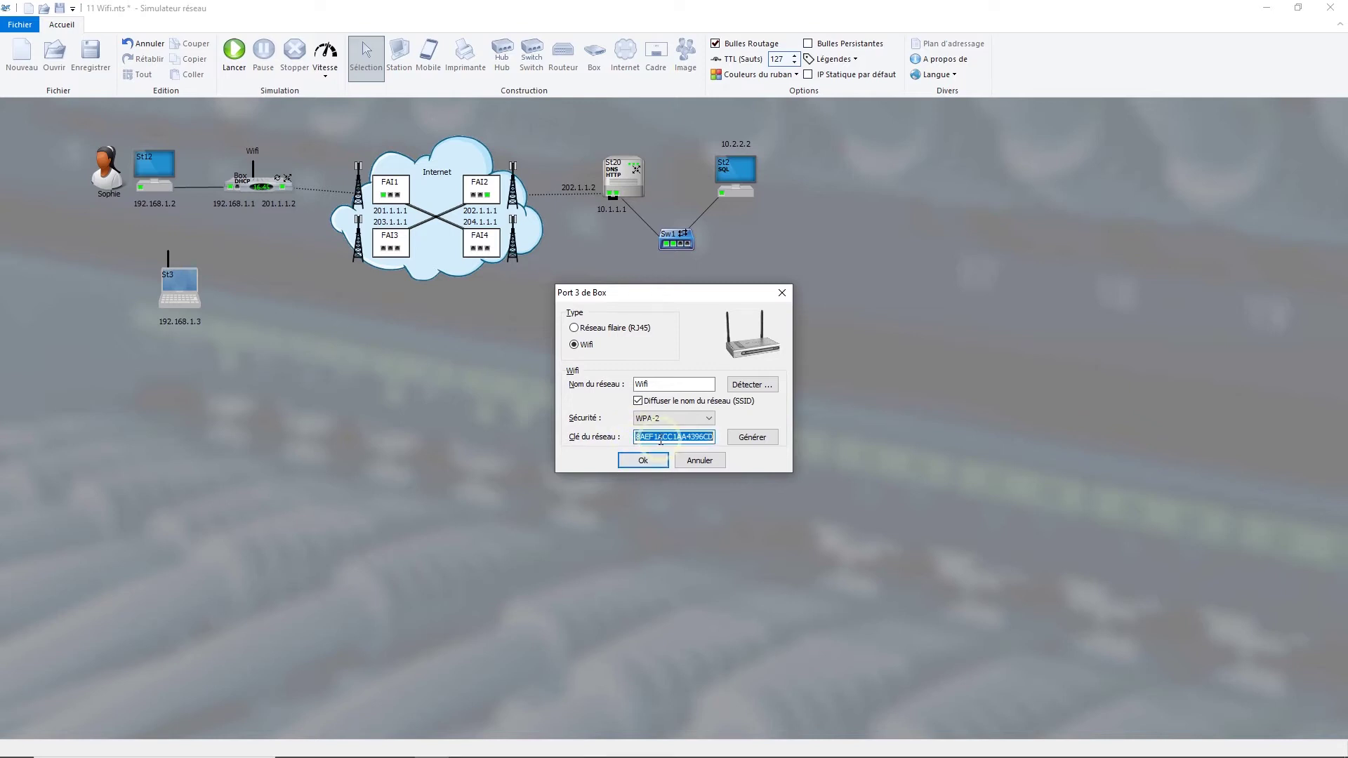
text(secret)
click(648, 462)
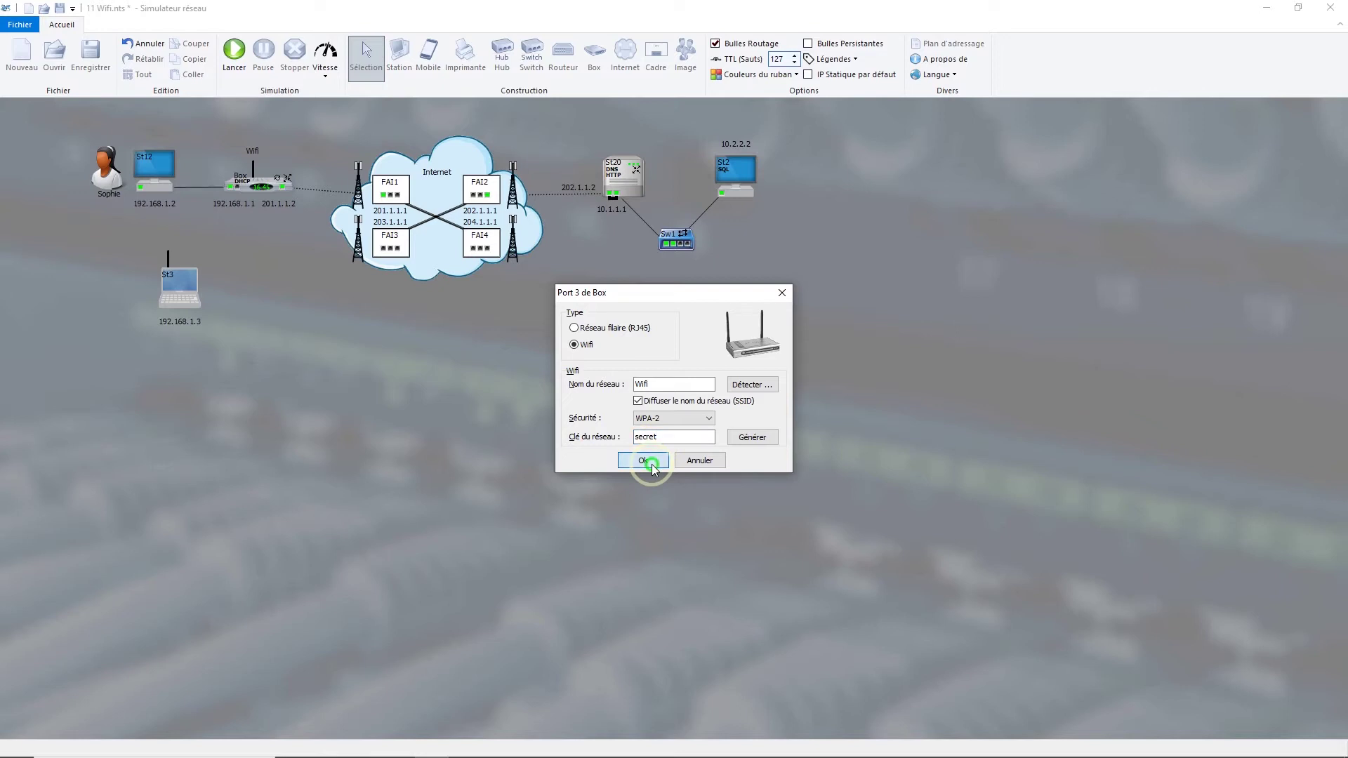
double_click(684, 437)
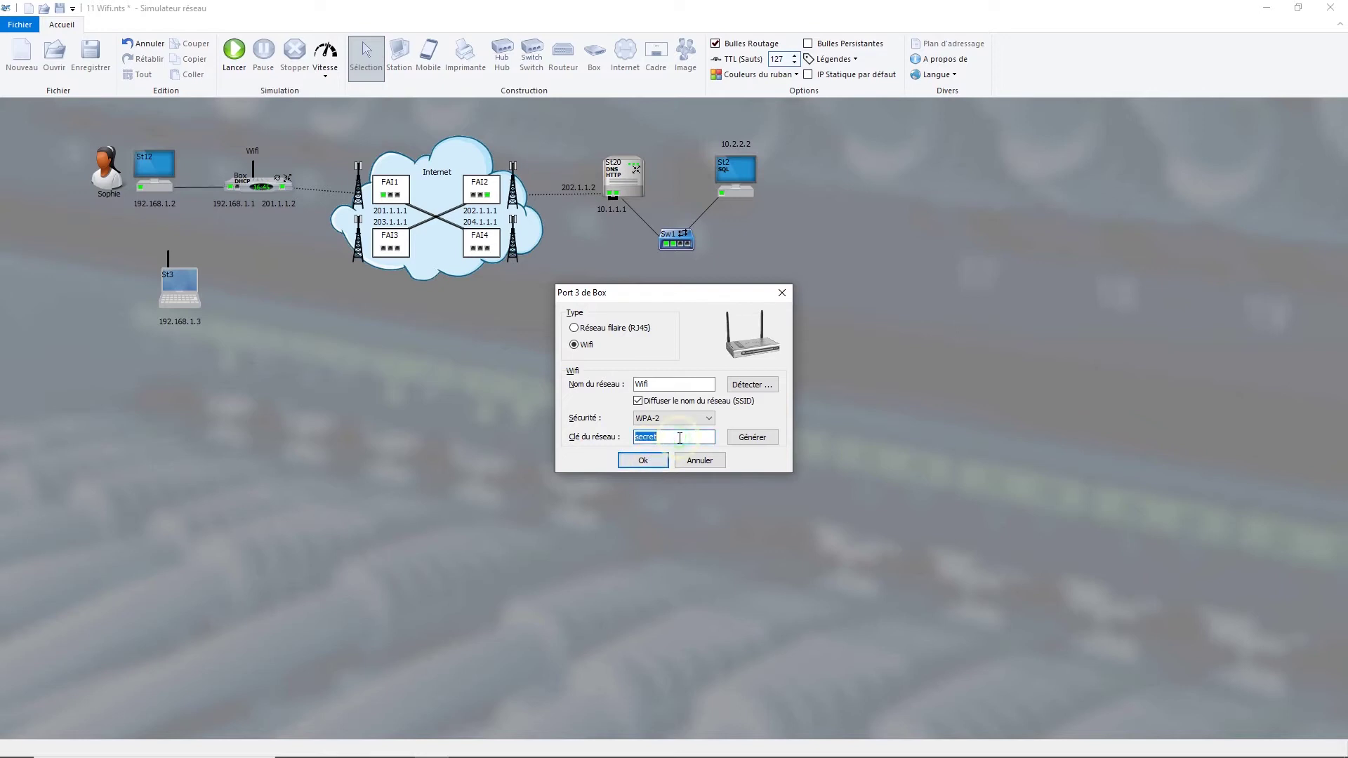
click(639, 462)
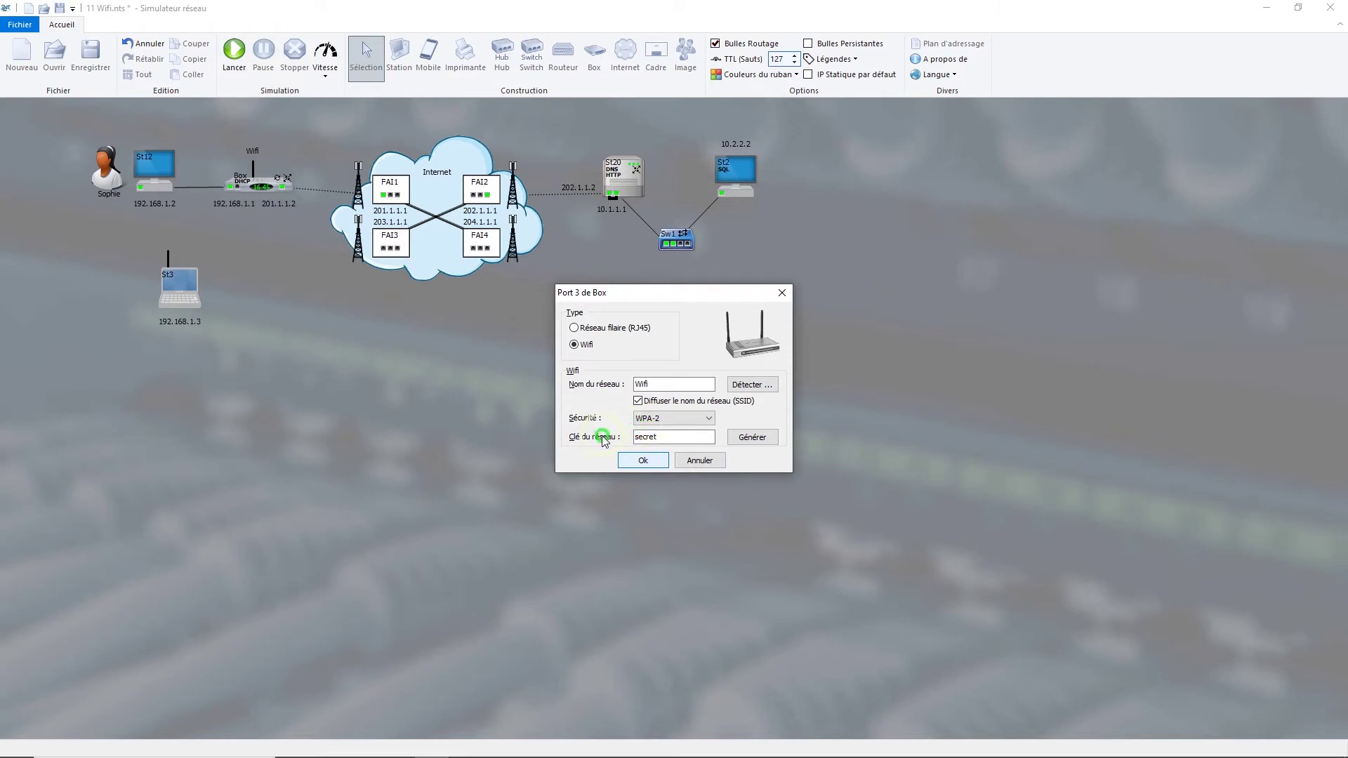
click(643, 460)
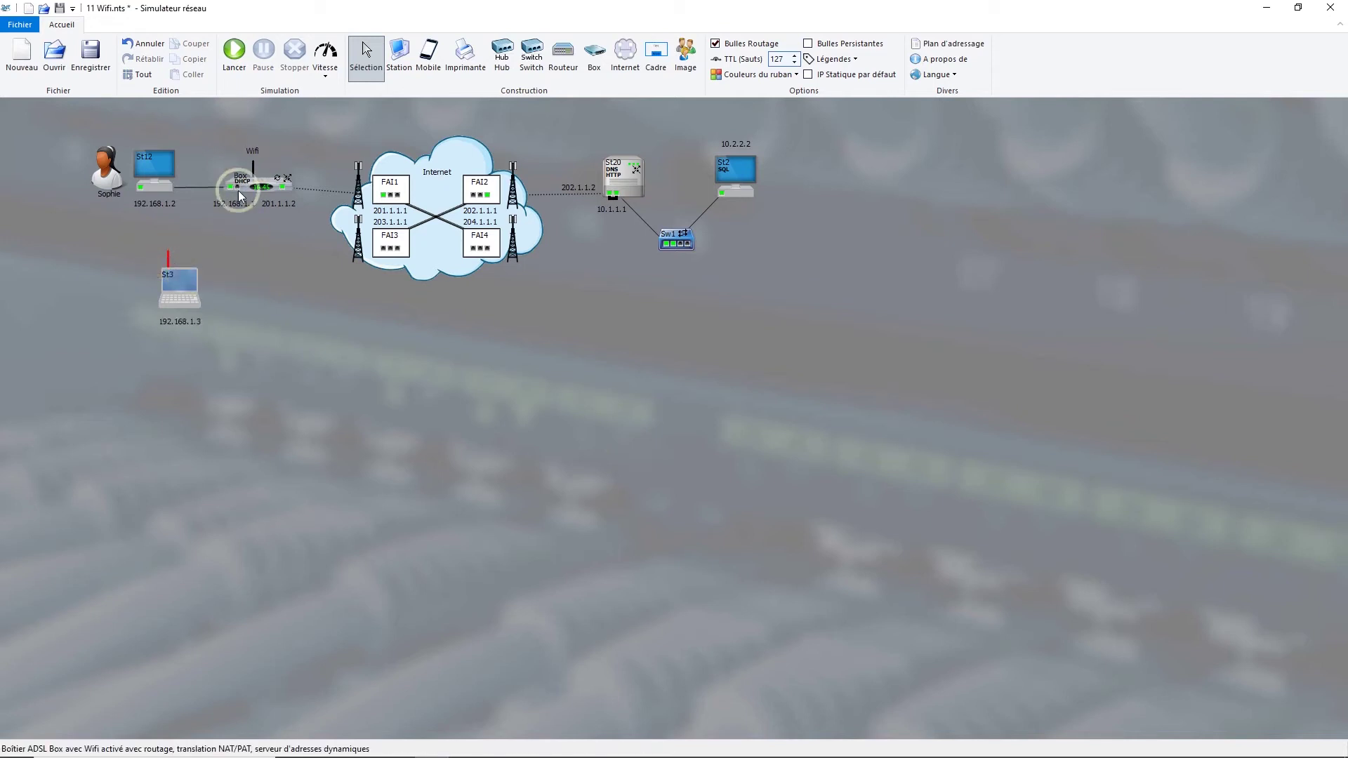
- Set St3's Wi-Fi card security to WPA-2, keeping its existing key
double_click(168, 258)
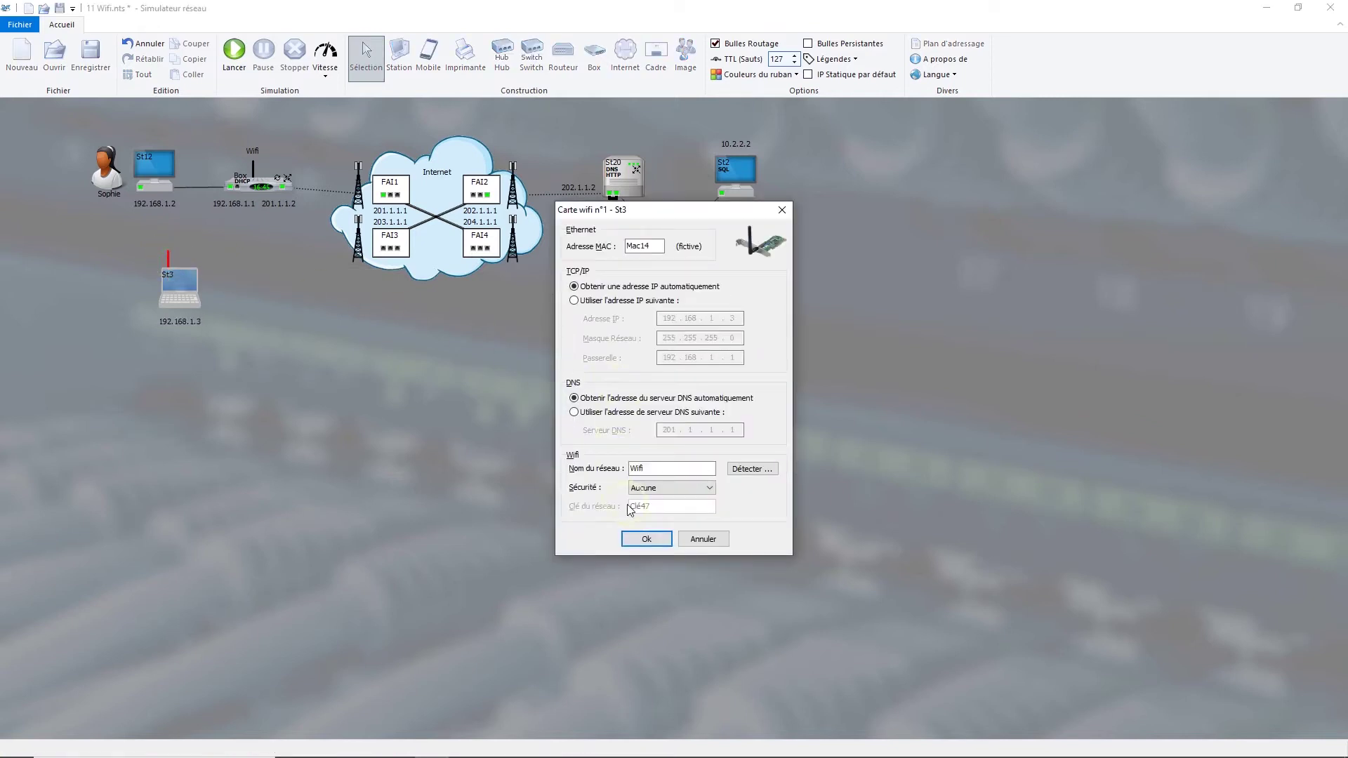
click(692, 493)
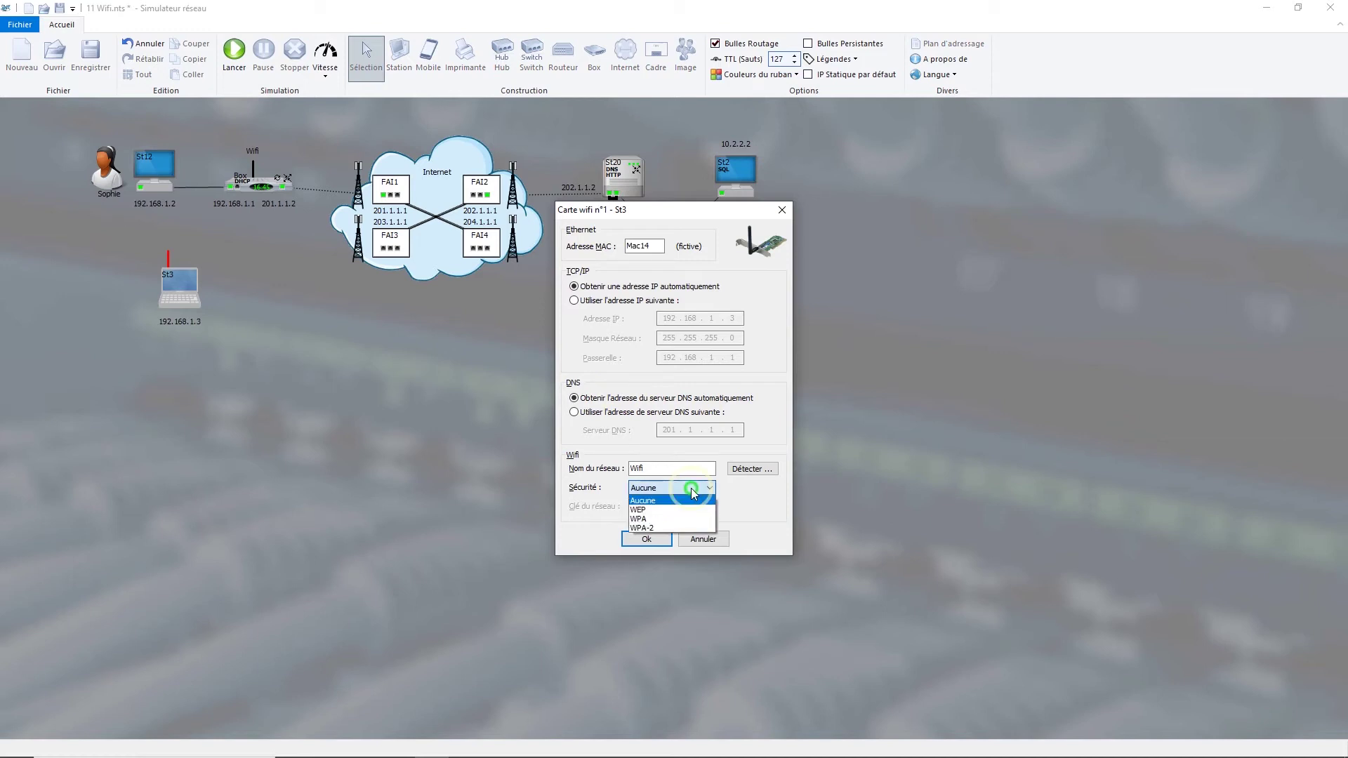
click(685, 525)
drag(677, 505, 572, 496)
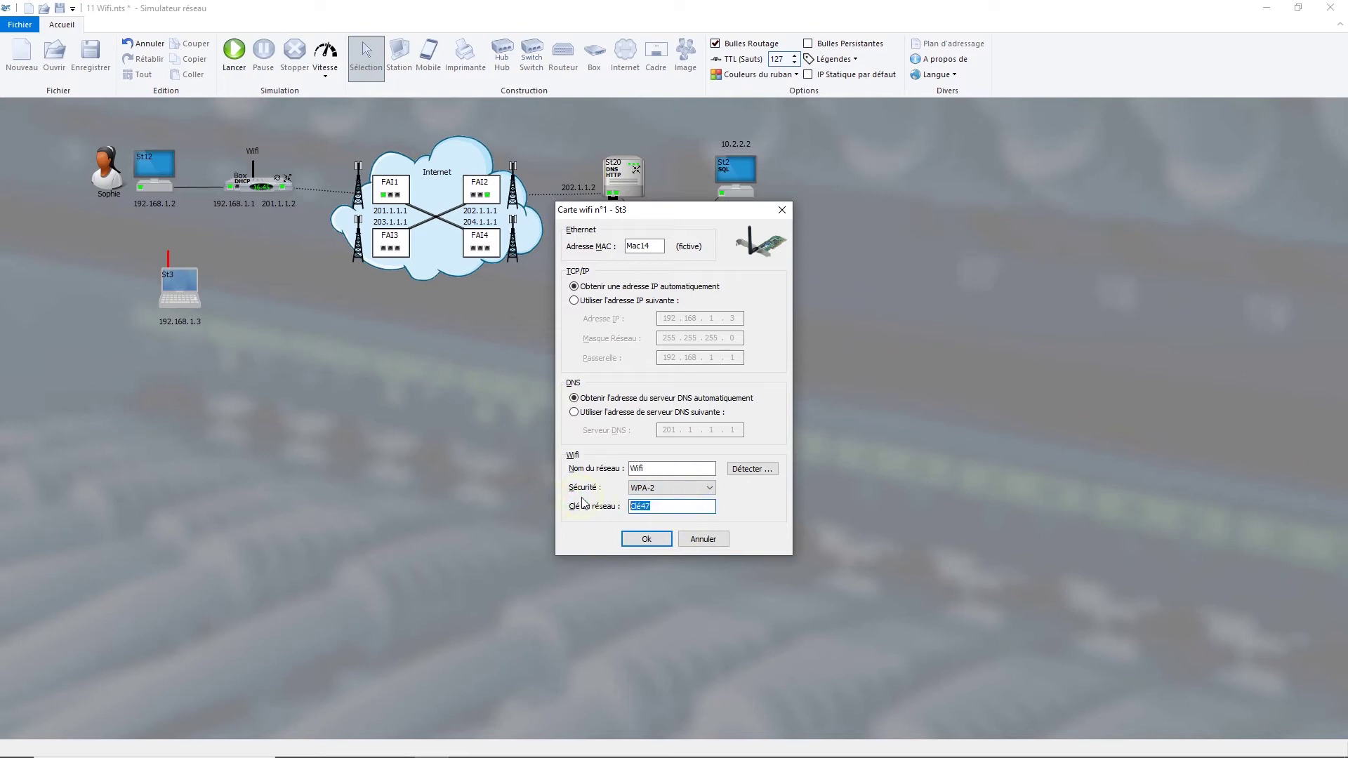
click(641, 542)
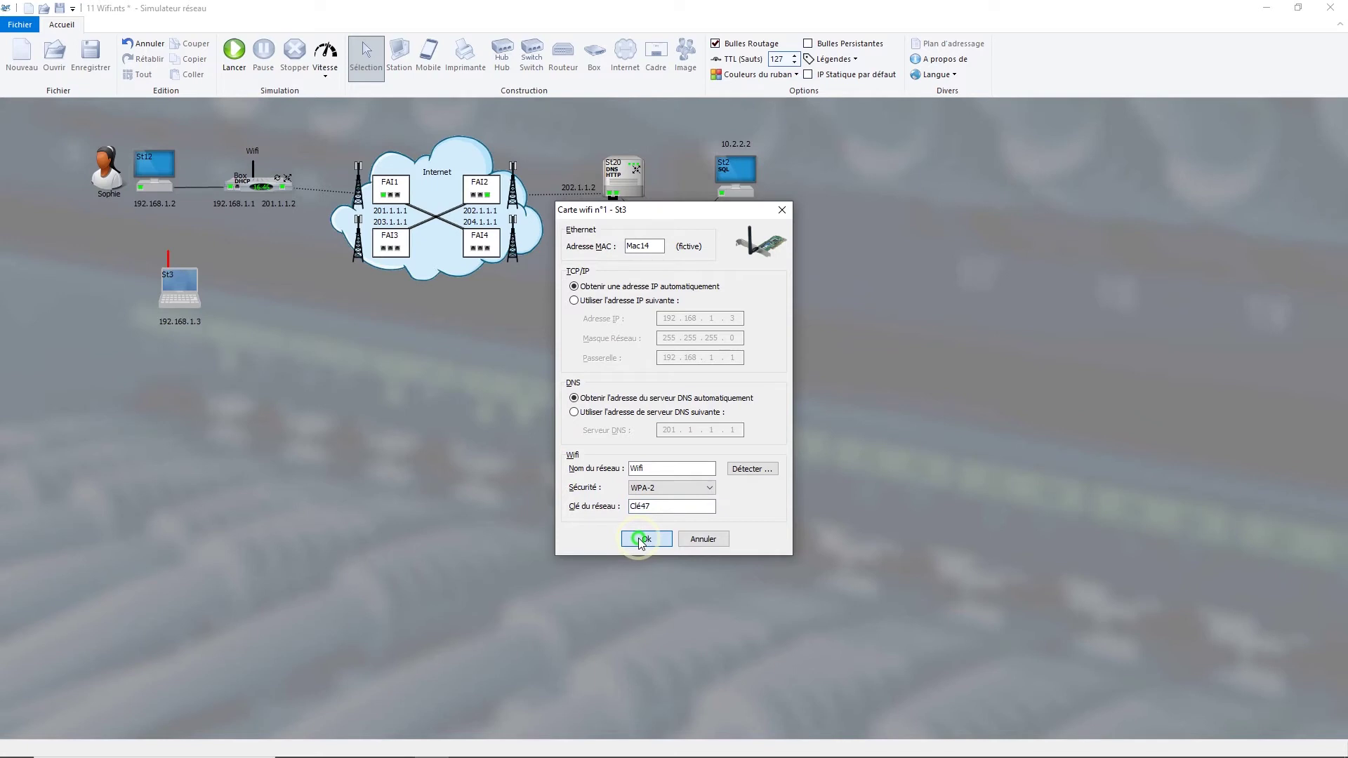
mouse_move(168, 259)
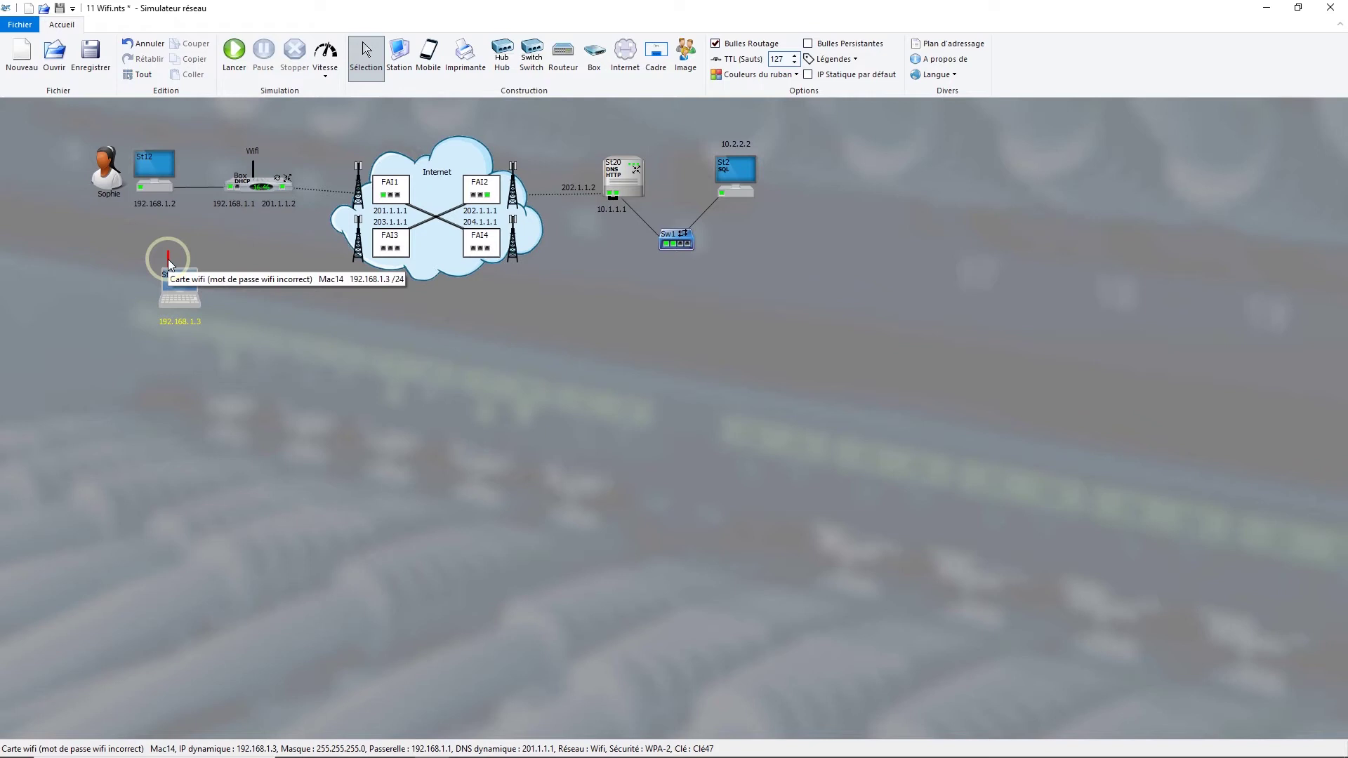
- Switch St3's Wi-Fi card to a different security type and confirm
double_click(168, 260)
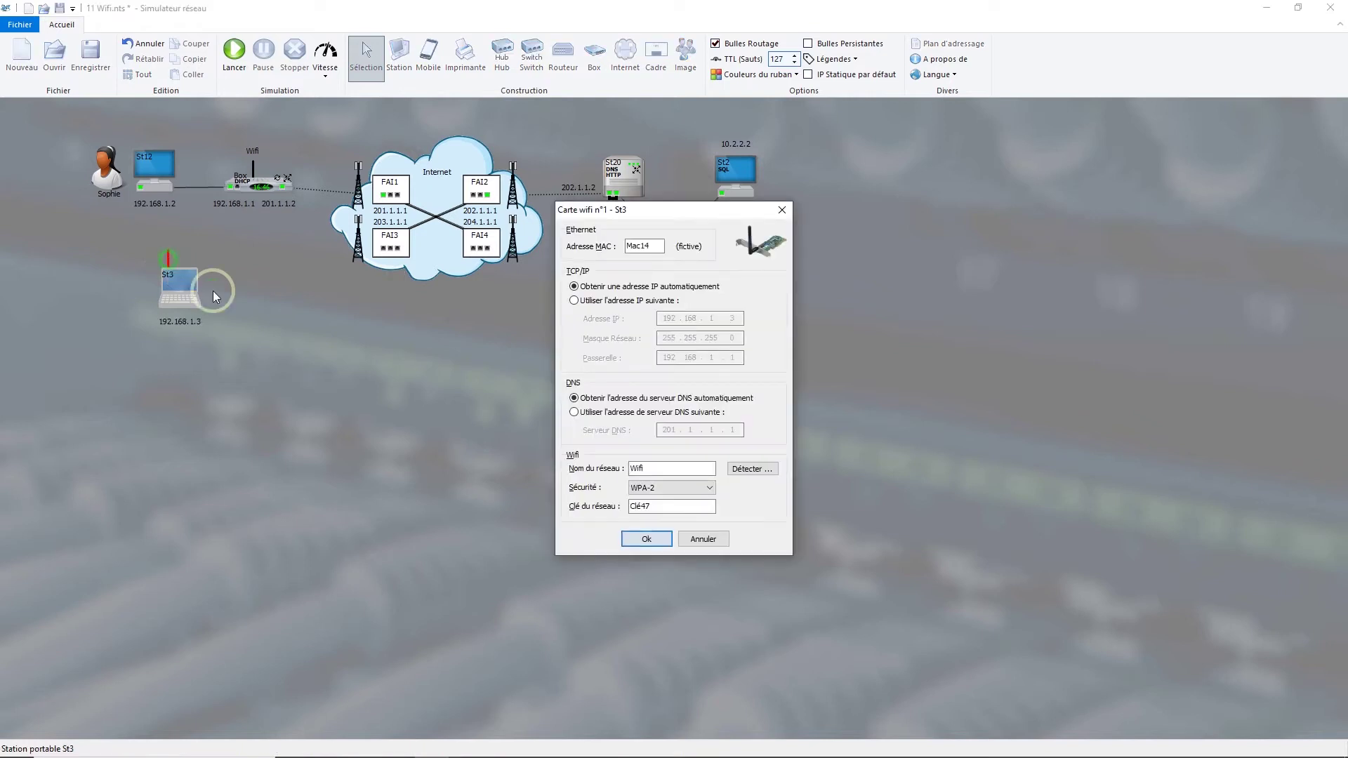
click(671, 487)
click(655, 518)
click(643, 539)
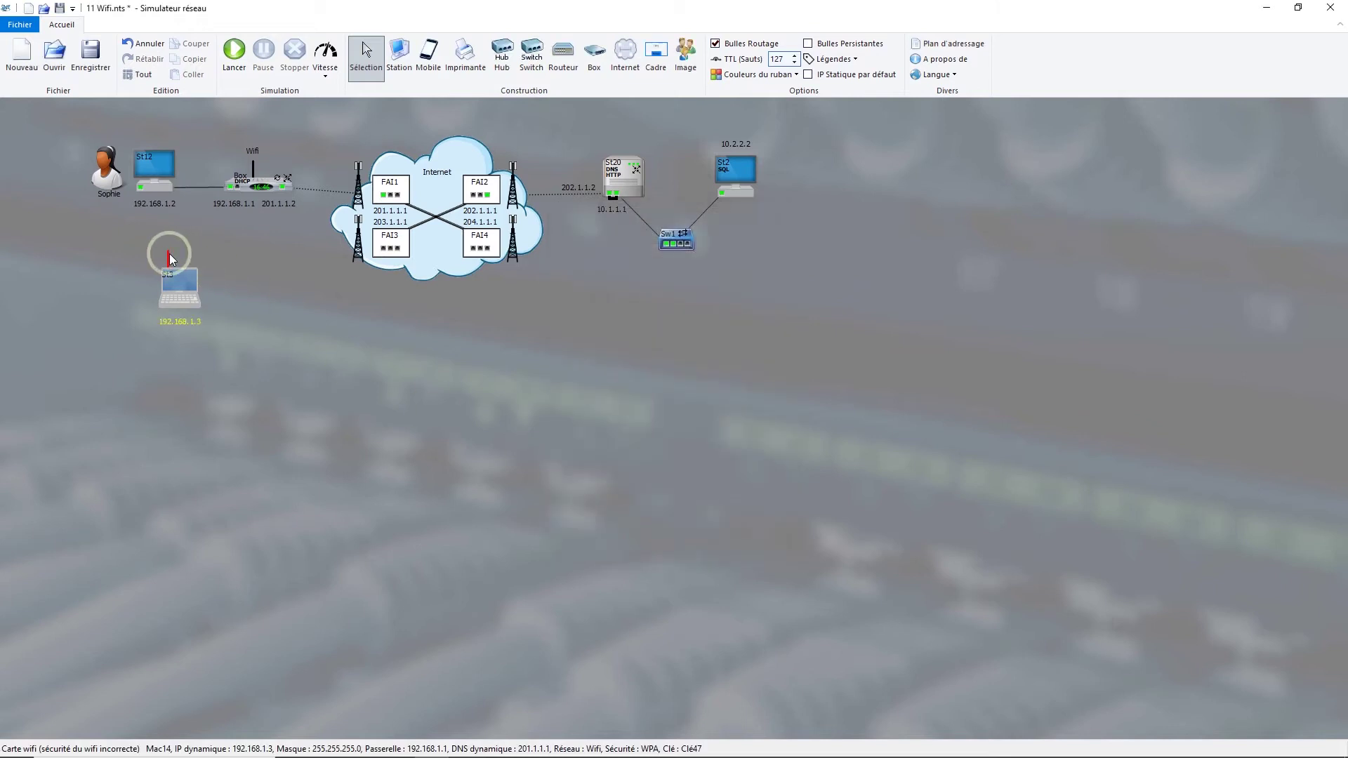
mouse_move(170, 256)
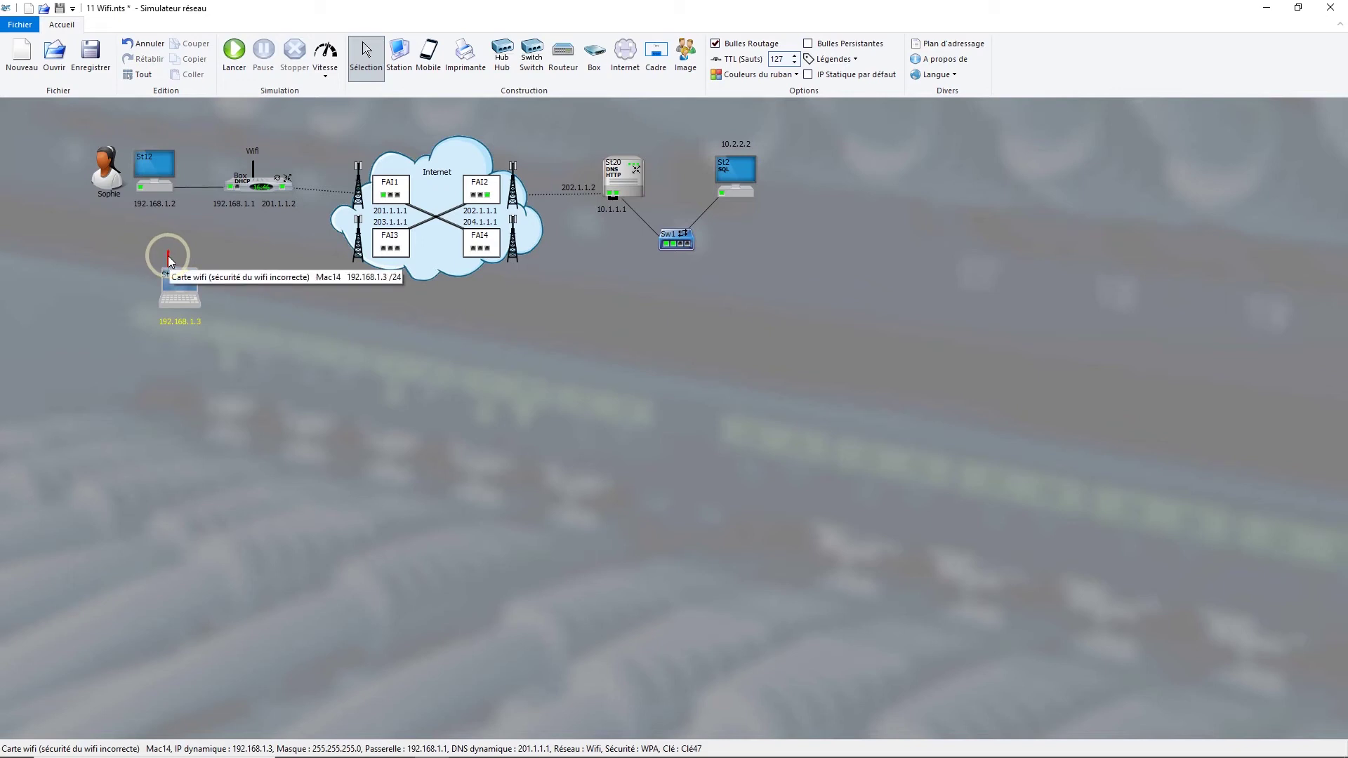
- Set St3's Wi-Fi to WPA-2 with the Box's network key, then select the laptop
double_click(168, 258)
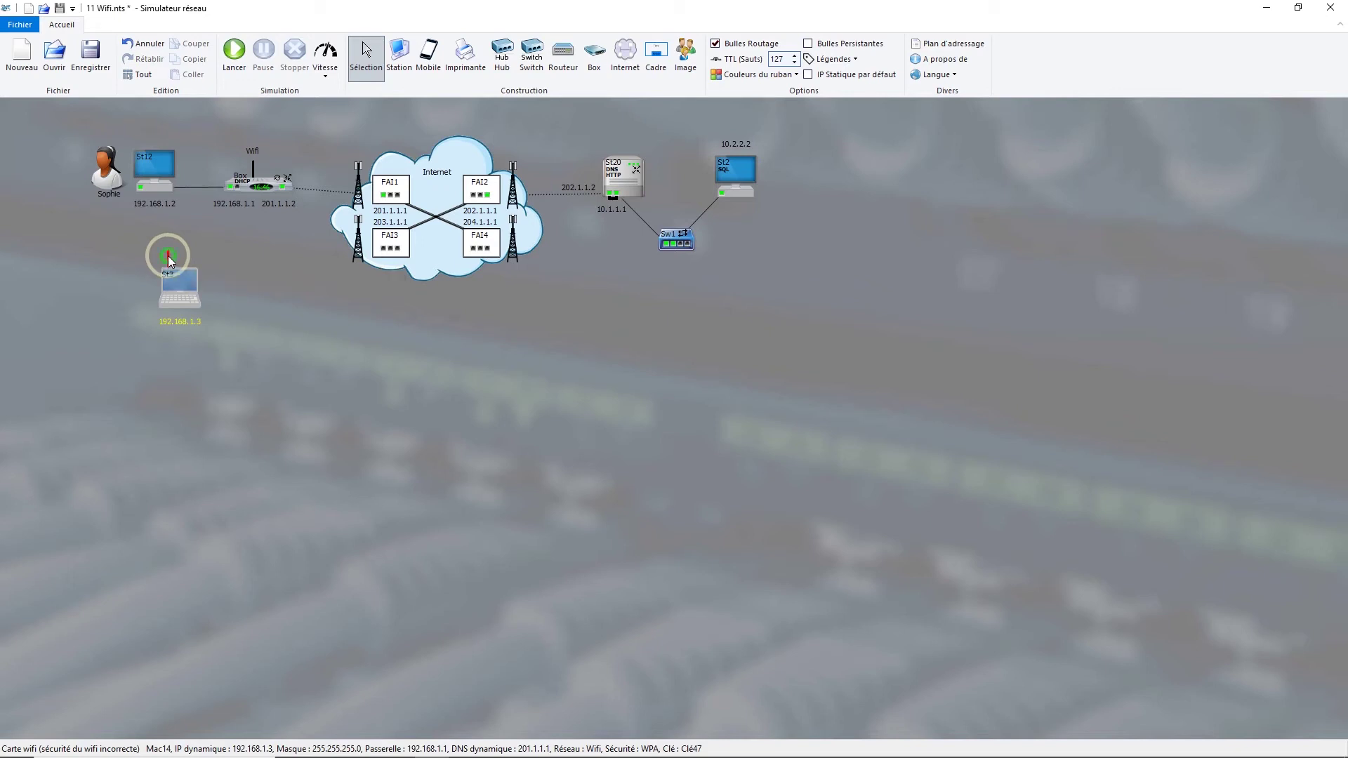
click(689, 488)
click(674, 507)
click(663, 507)
double_click(663, 507)
text(secret)
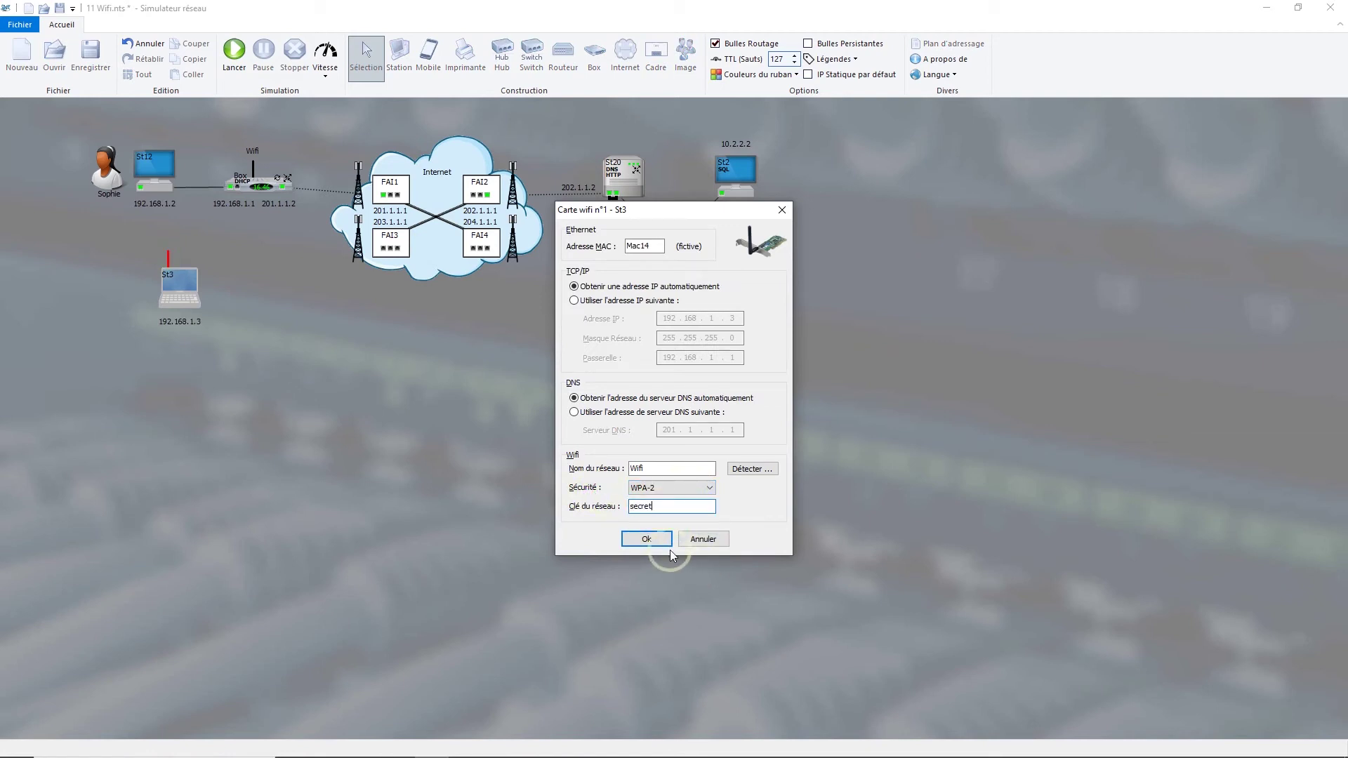
click(646, 542)
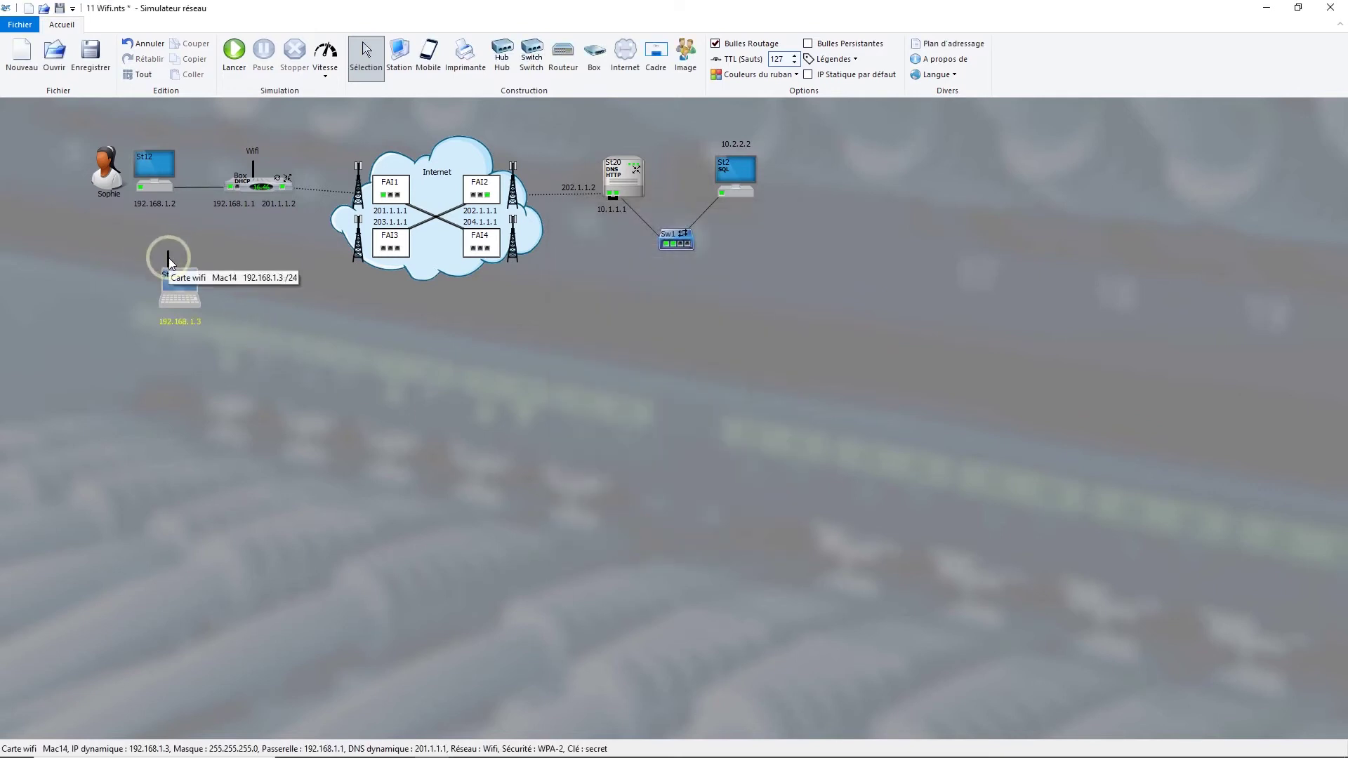
click(178, 275)
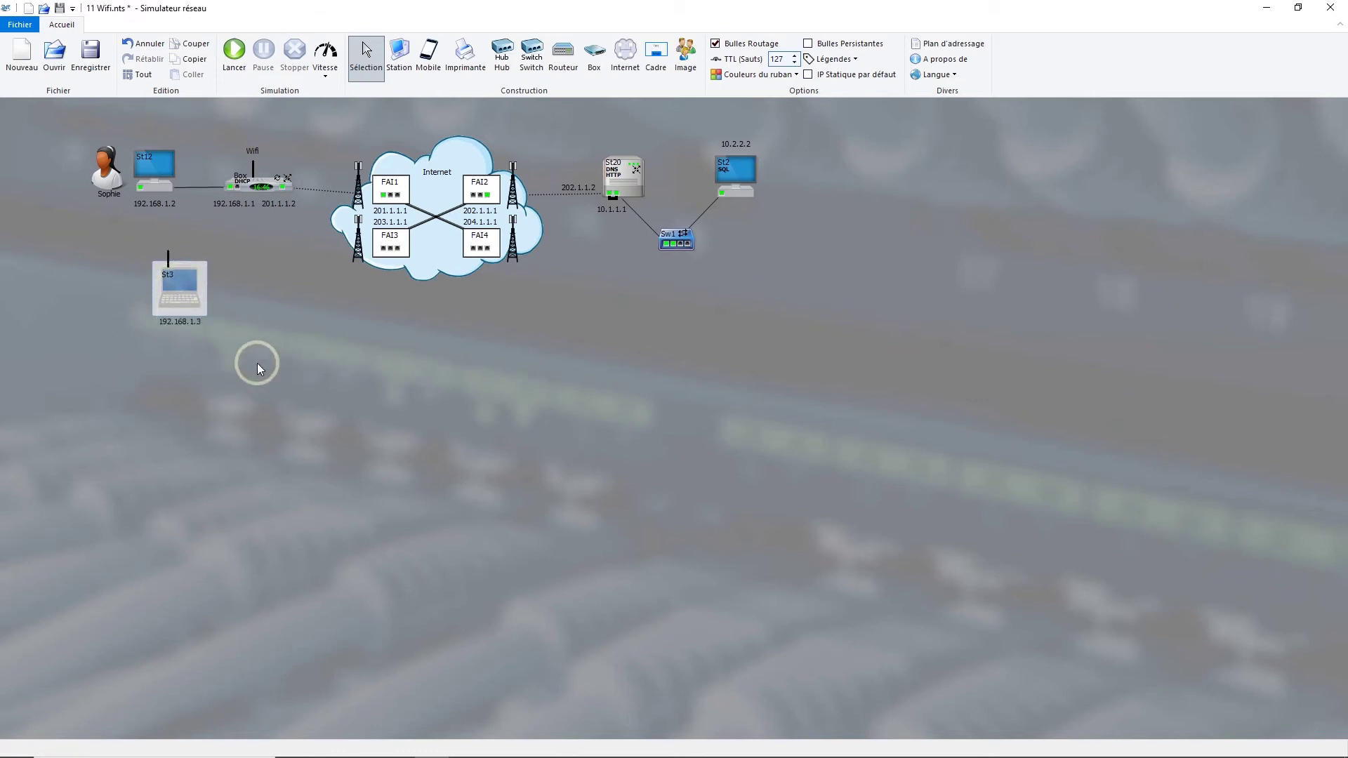
- Start the simulation with F5 and set Vitesse to Rapide
key(F5)
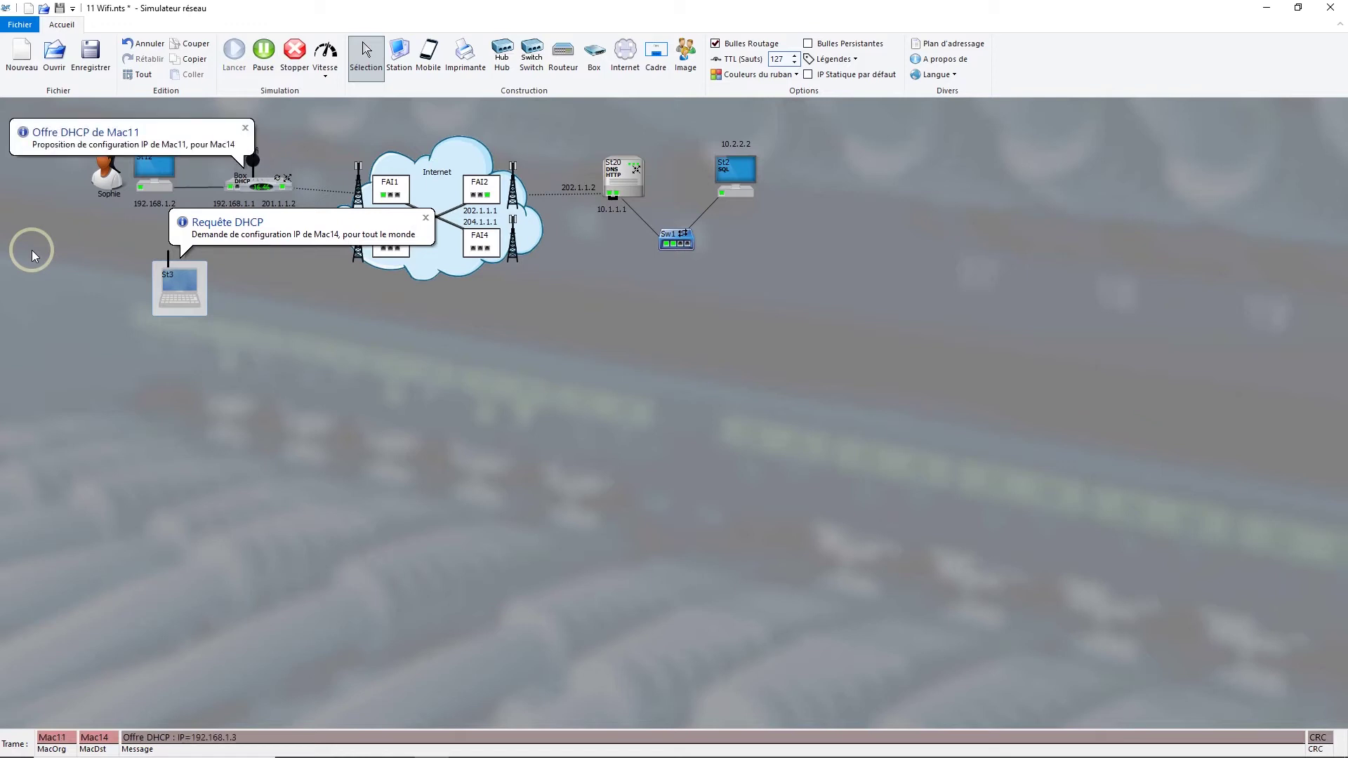
click(290, 310)
click(325, 59)
click(345, 123)
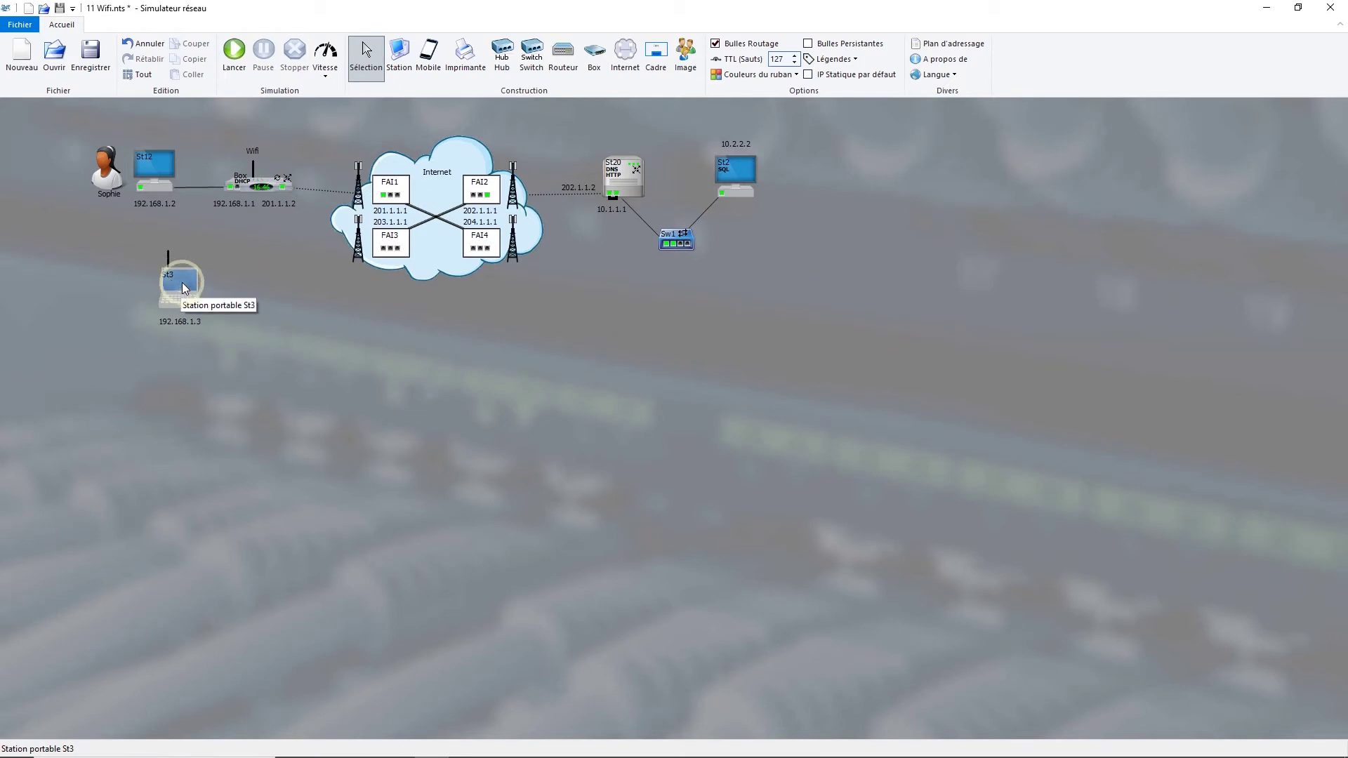
- Add a second Box (Box4) to the diagram and enable its Wi-Fi
click(584, 63)
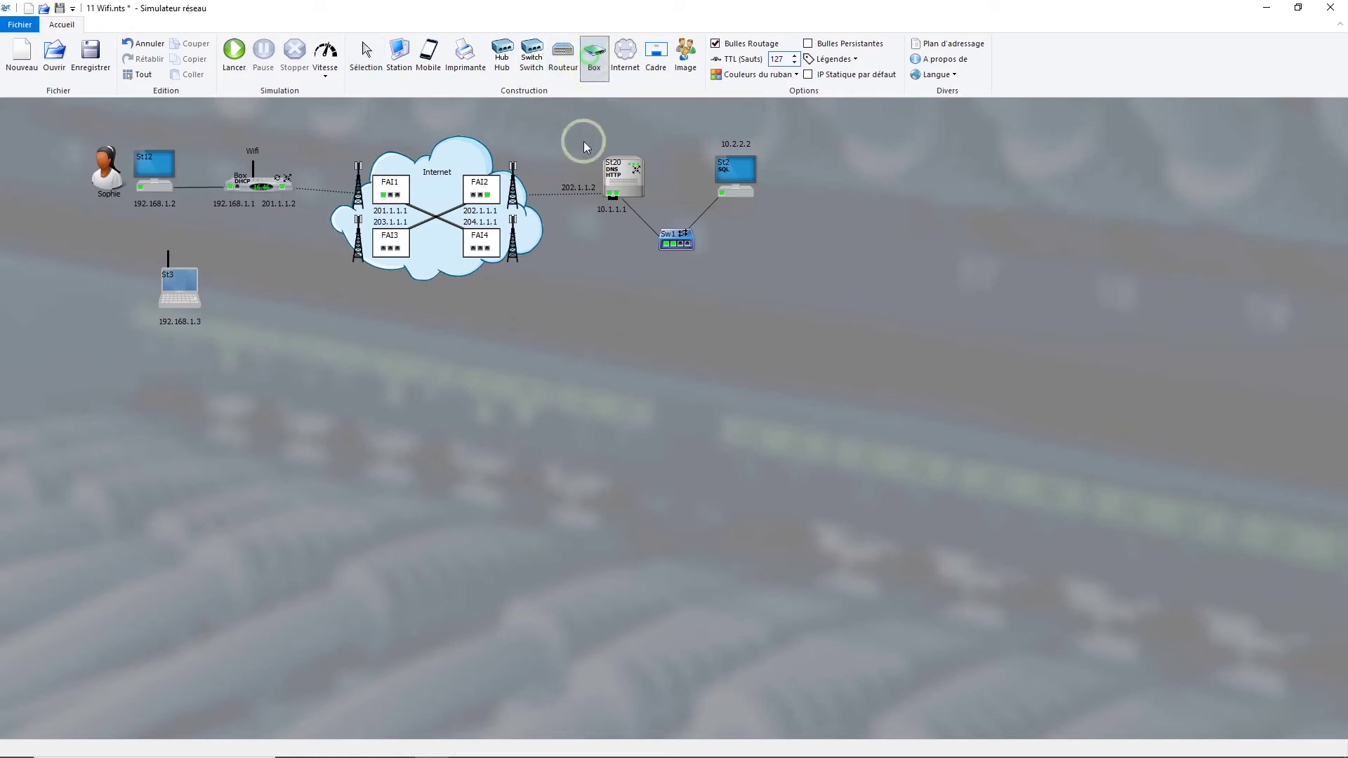
click(381, 436)
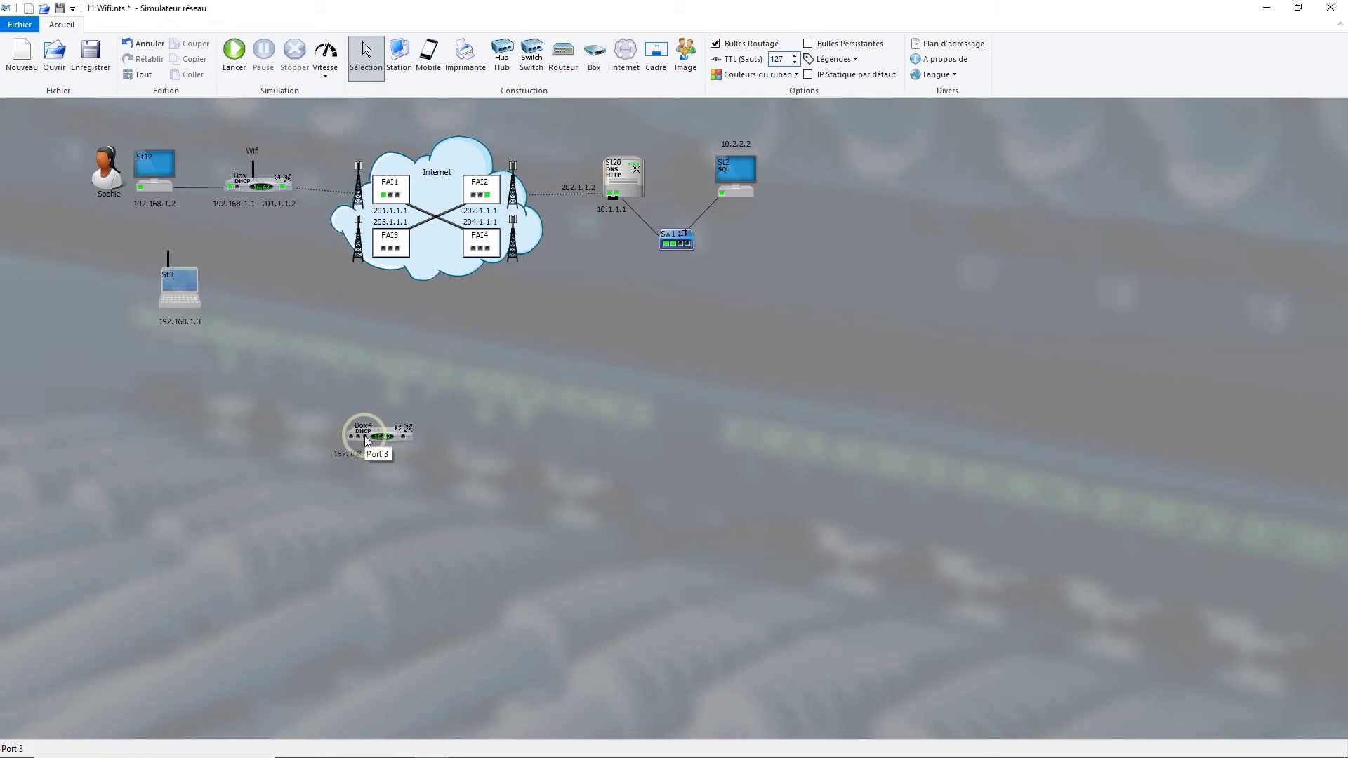
right_click(365, 441)
click(391, 476)
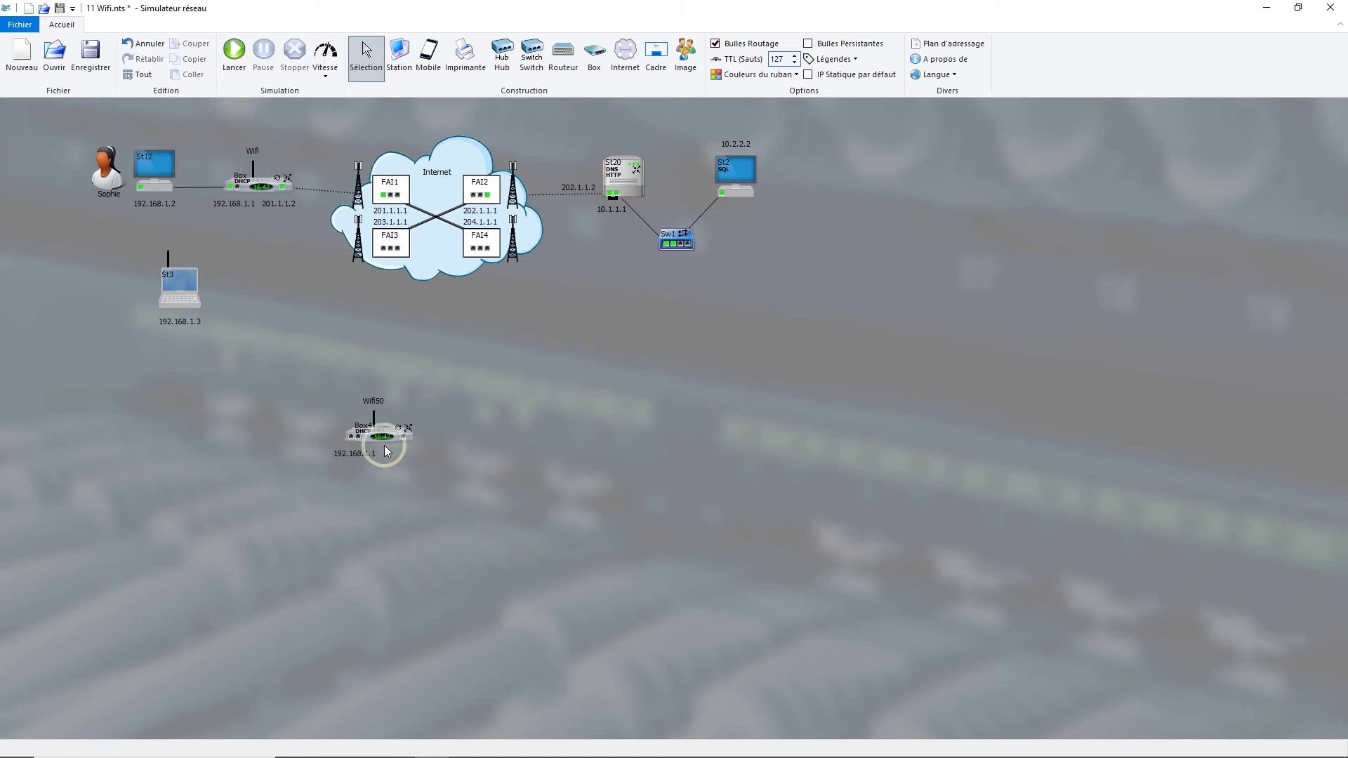
- Name Box4's Wi-Fi network 'Wifi' and replace its network key with a new one
double_click(374, 419)
click(678, 384)
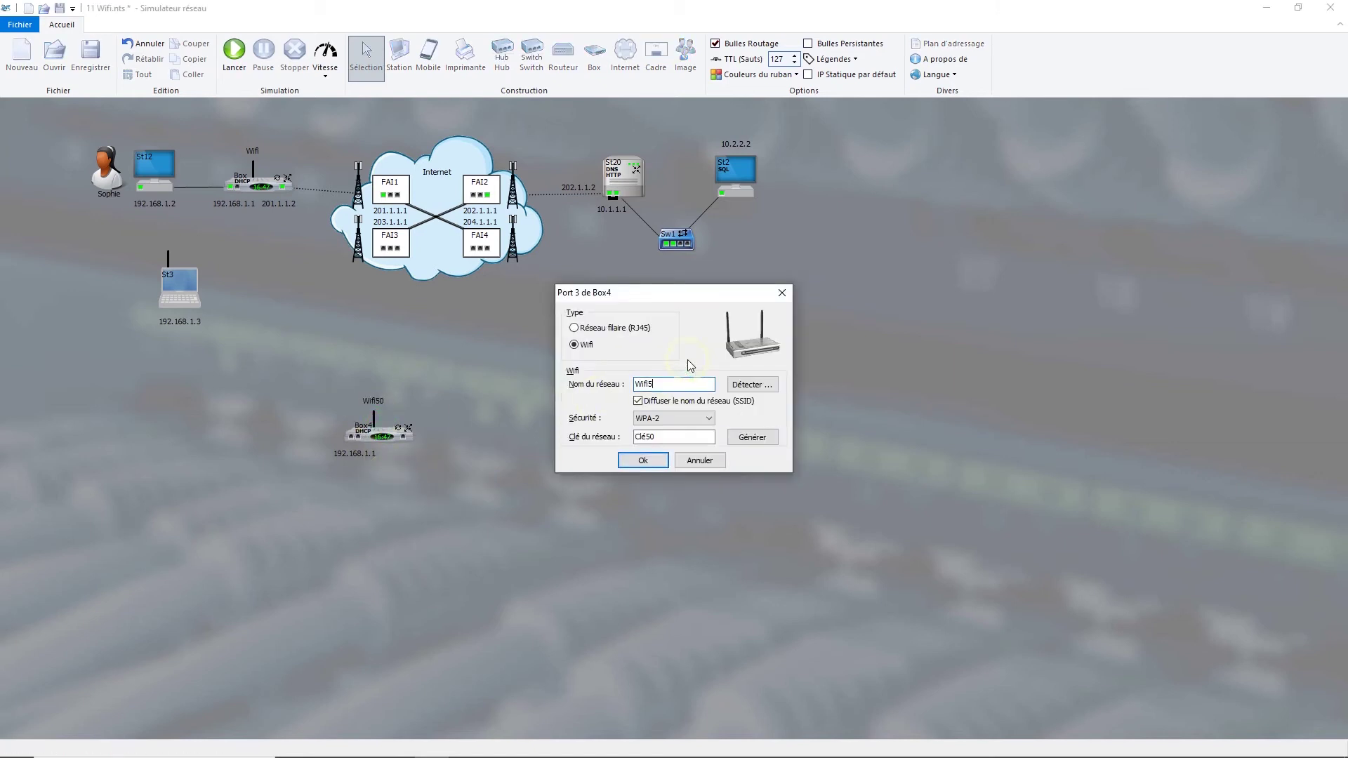
drag(670, 436, 597, 436)
text(secret)
click(644, 461)
click(644, 460)
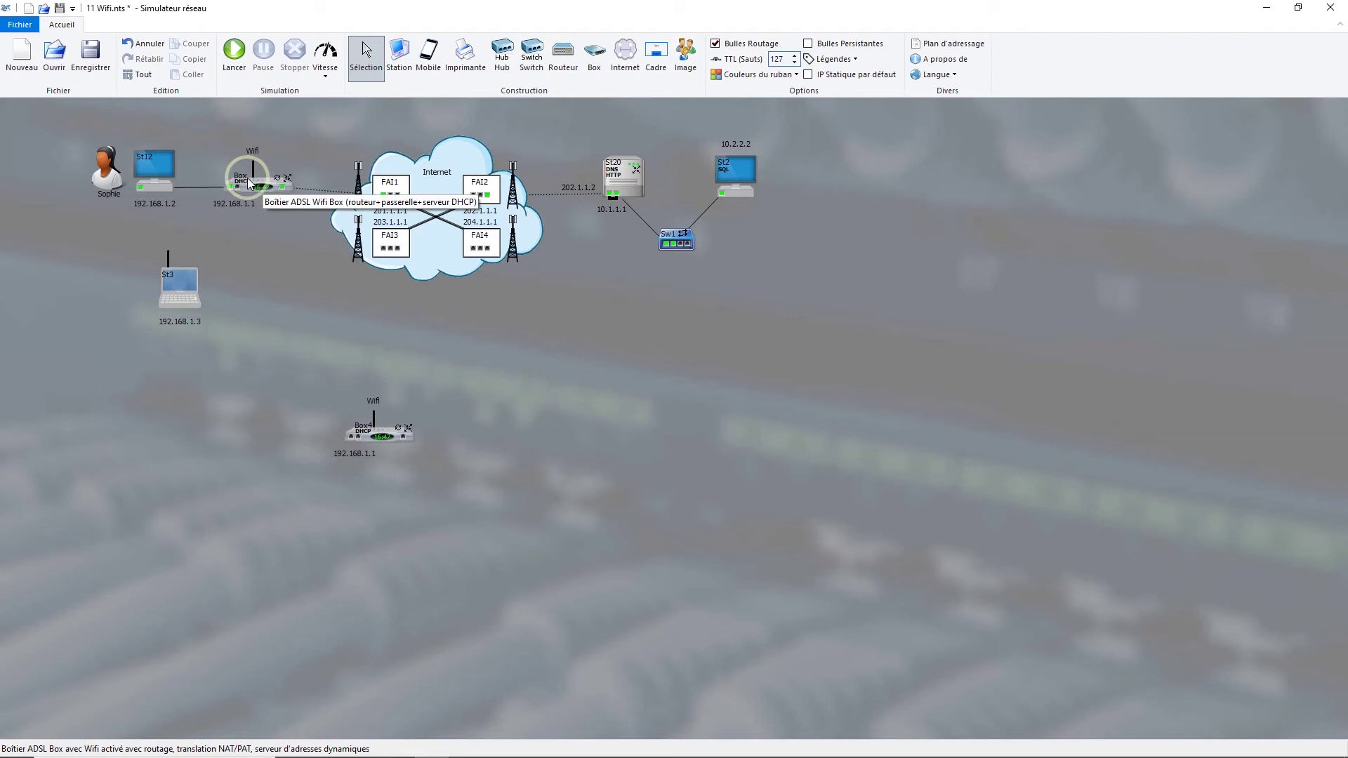
- Try laptop St3 beside Box4, return it near the first Box, and power it on for DHCP address 192.168.1.3
drag(175, 283, 268, 443)
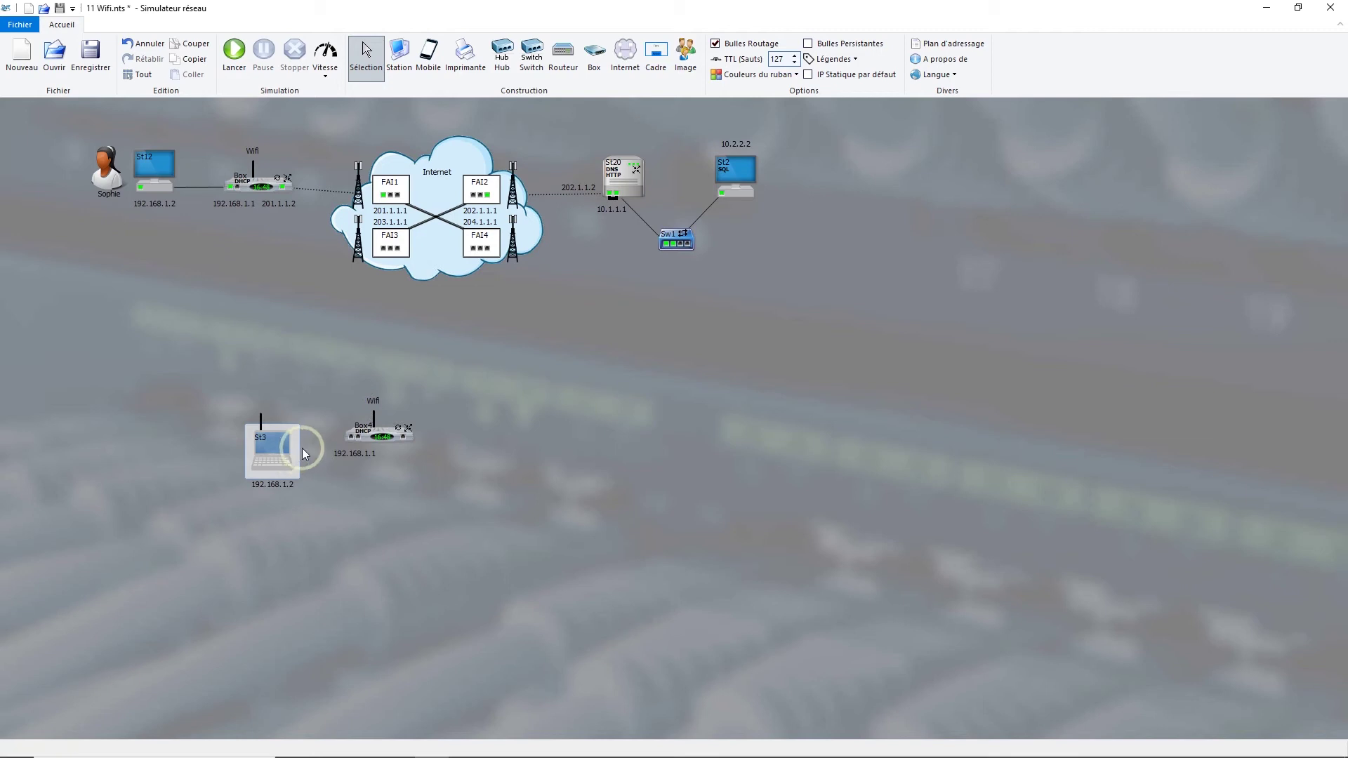
drag(271, 451, 219, 267)
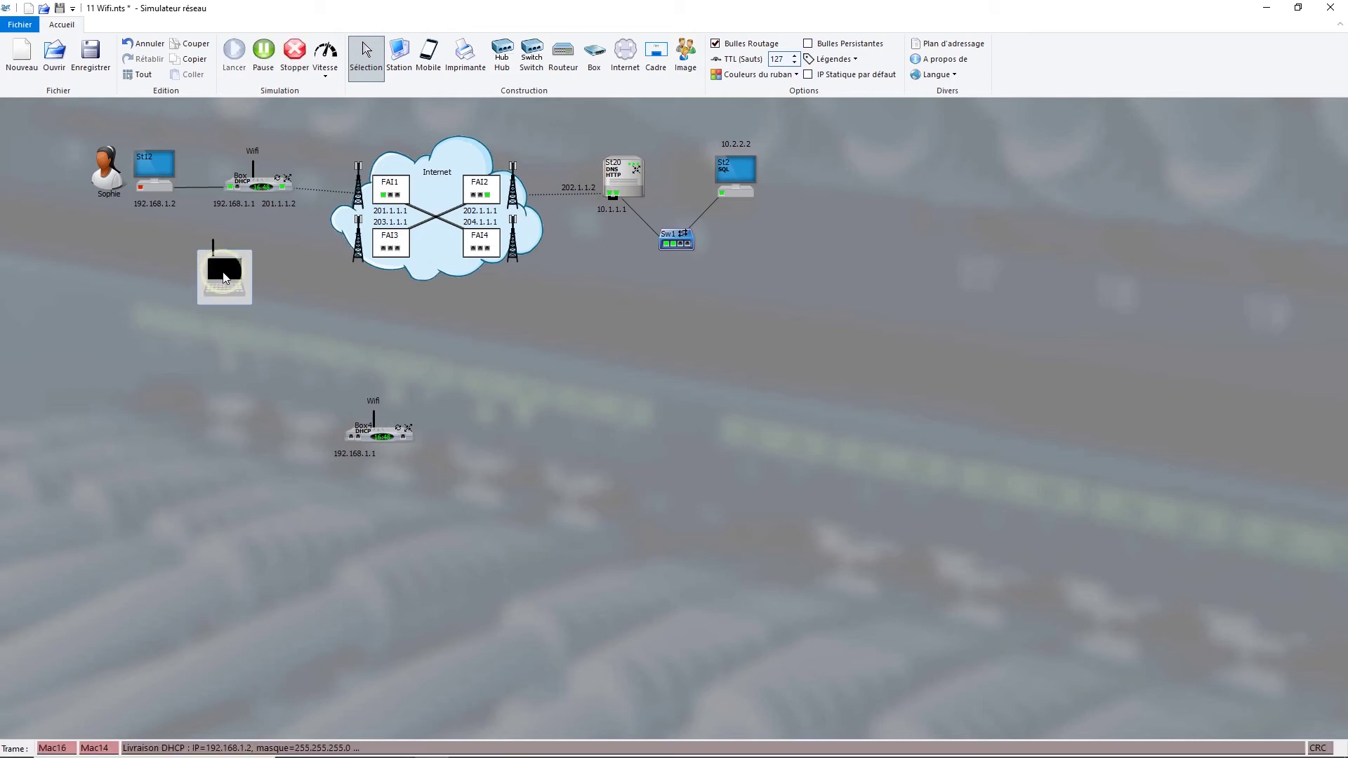
click(151, 191)
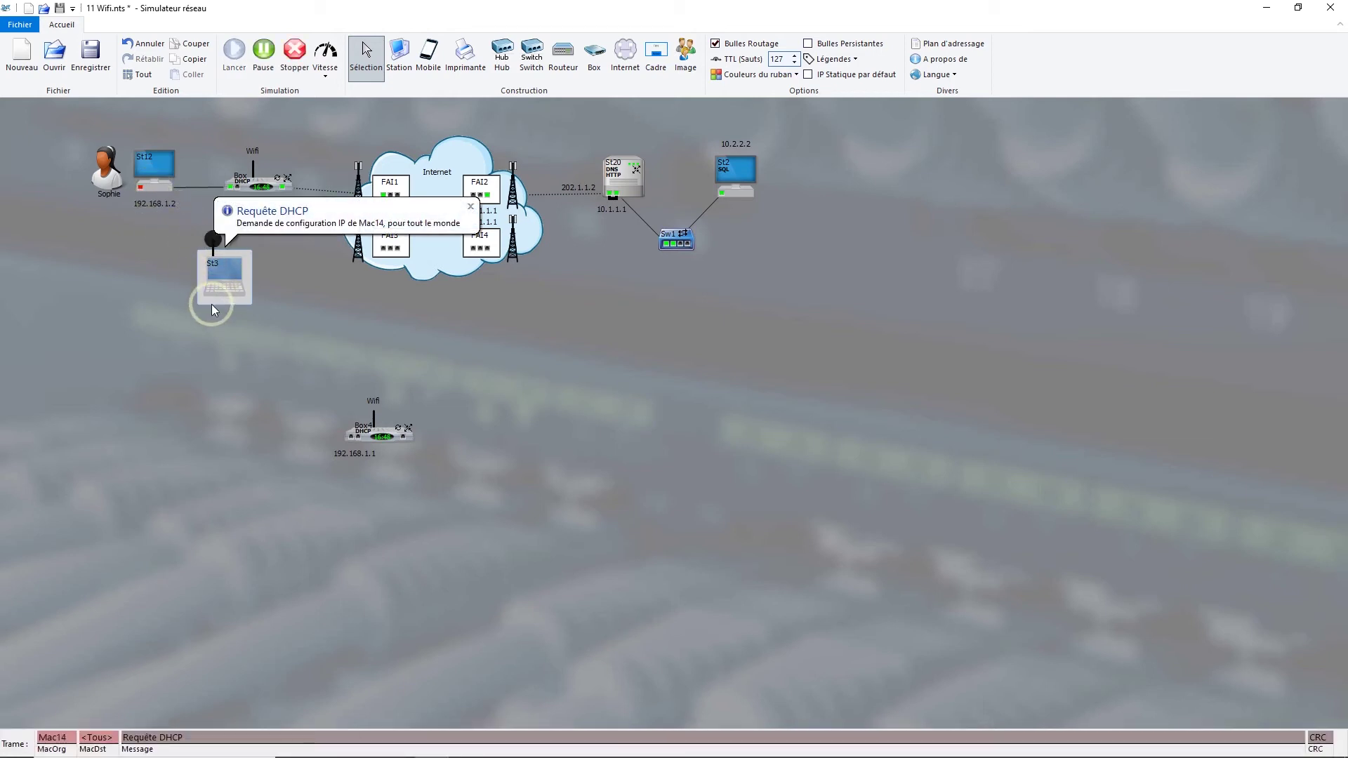
click(143, 190)
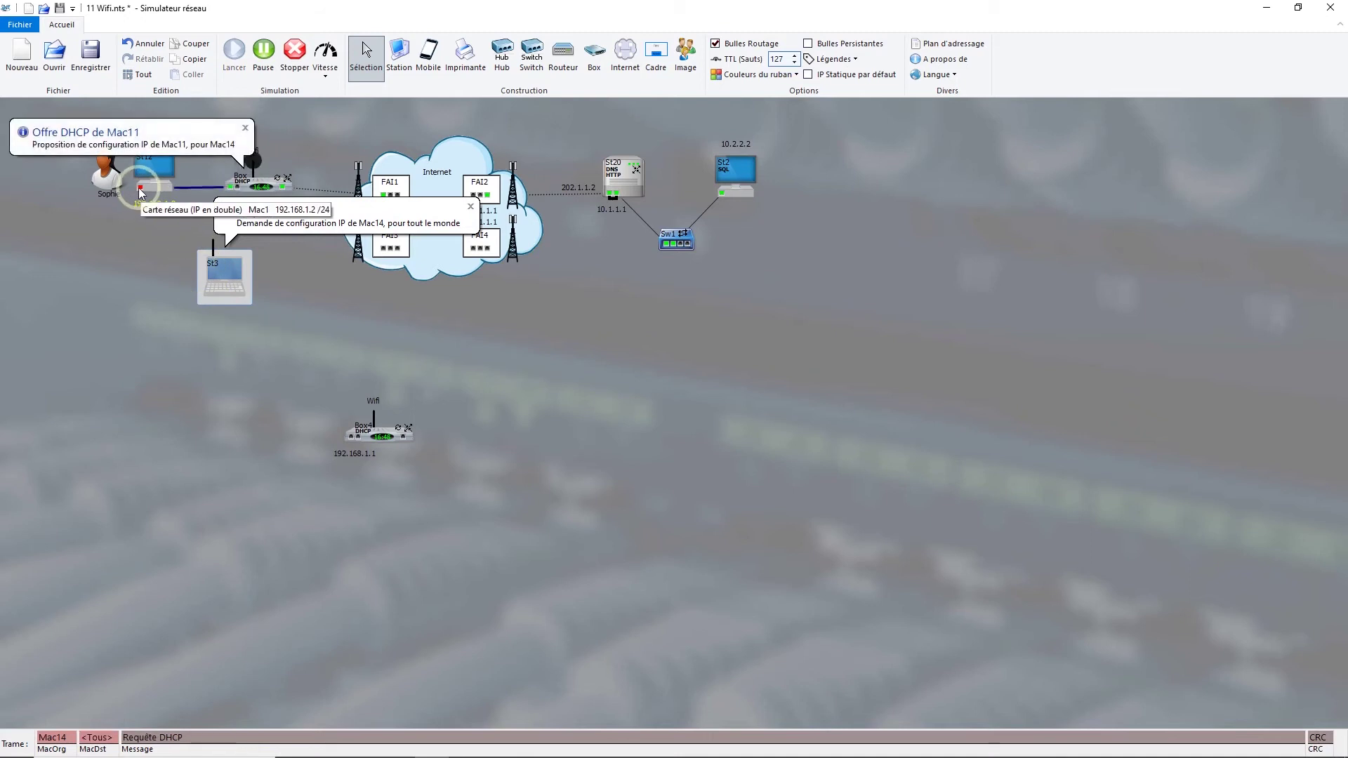
click(132, 304)
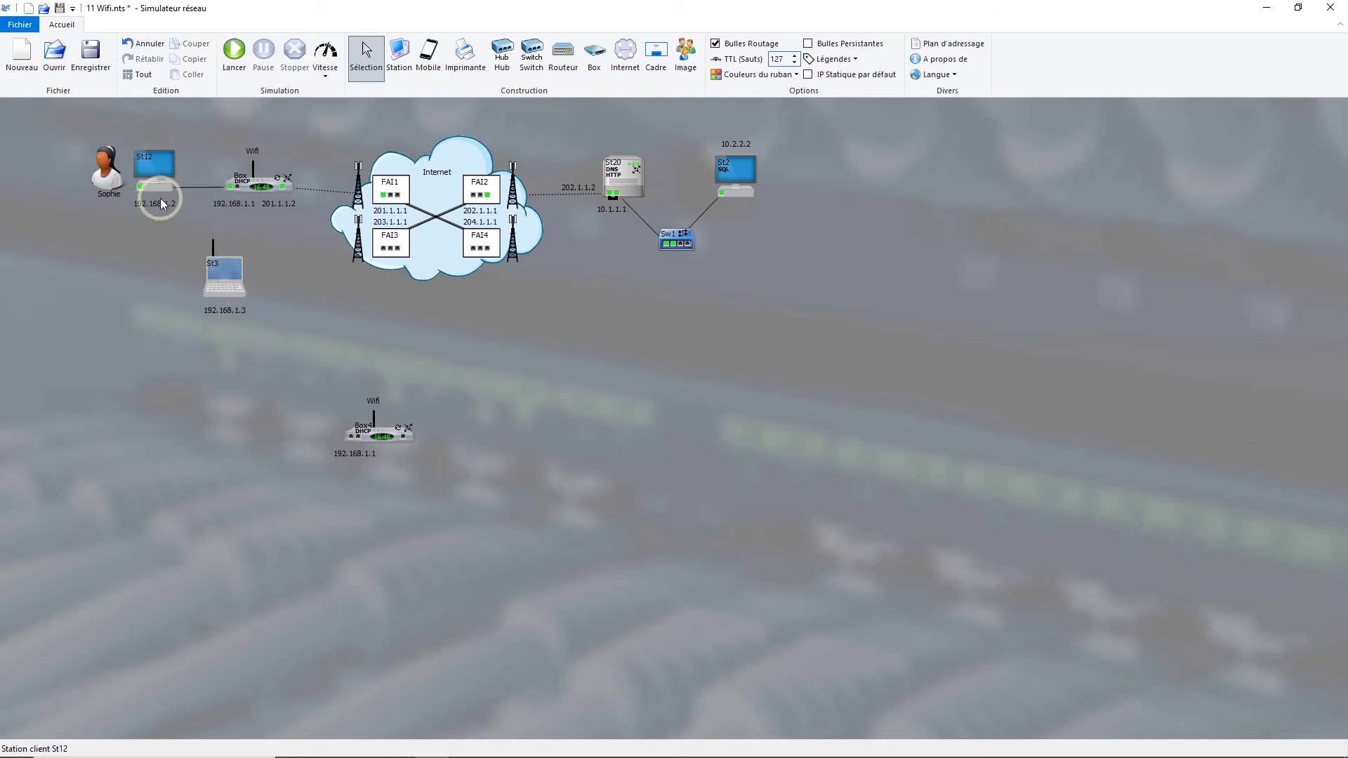
- Delete Box4, move laptop St3 to the bottom-right corner, and power it on
click(373, 437)
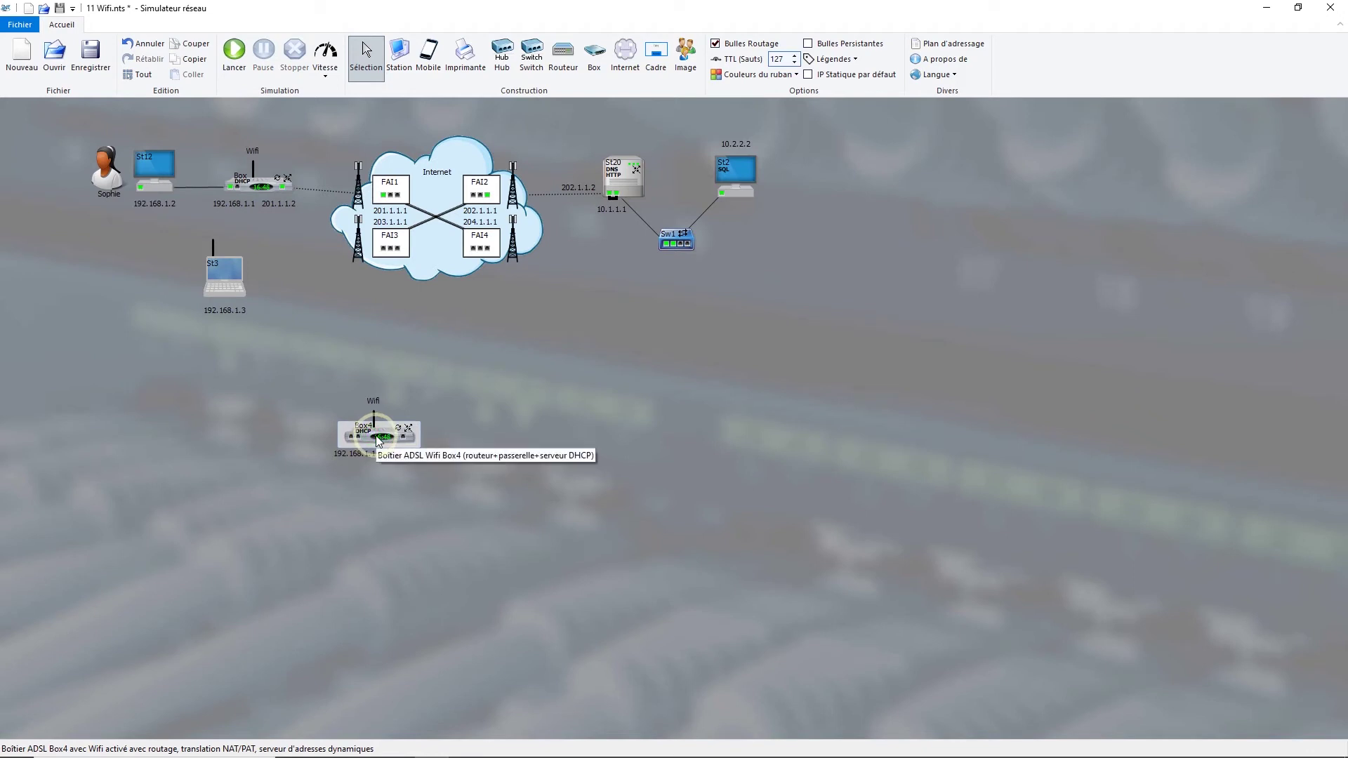
key(Delete)
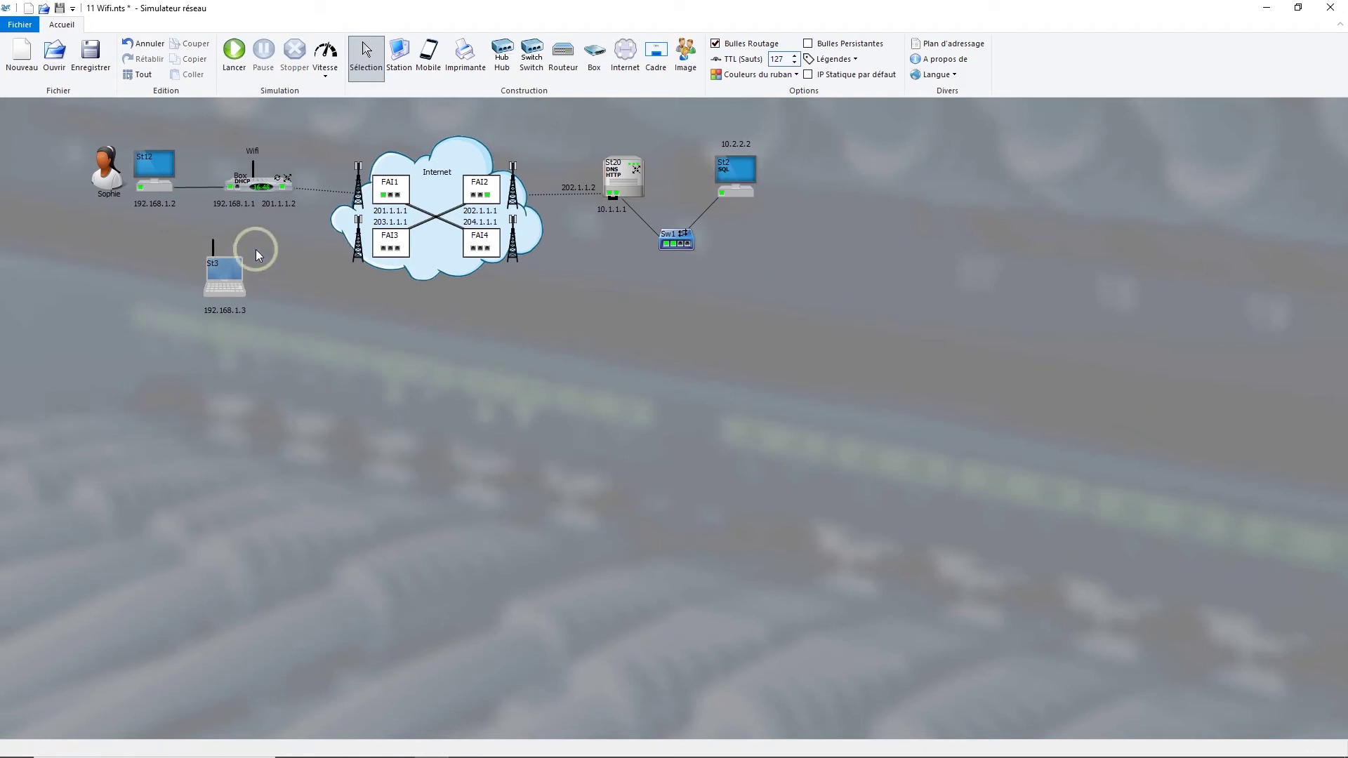
drag(209, 269, 1263, 633)
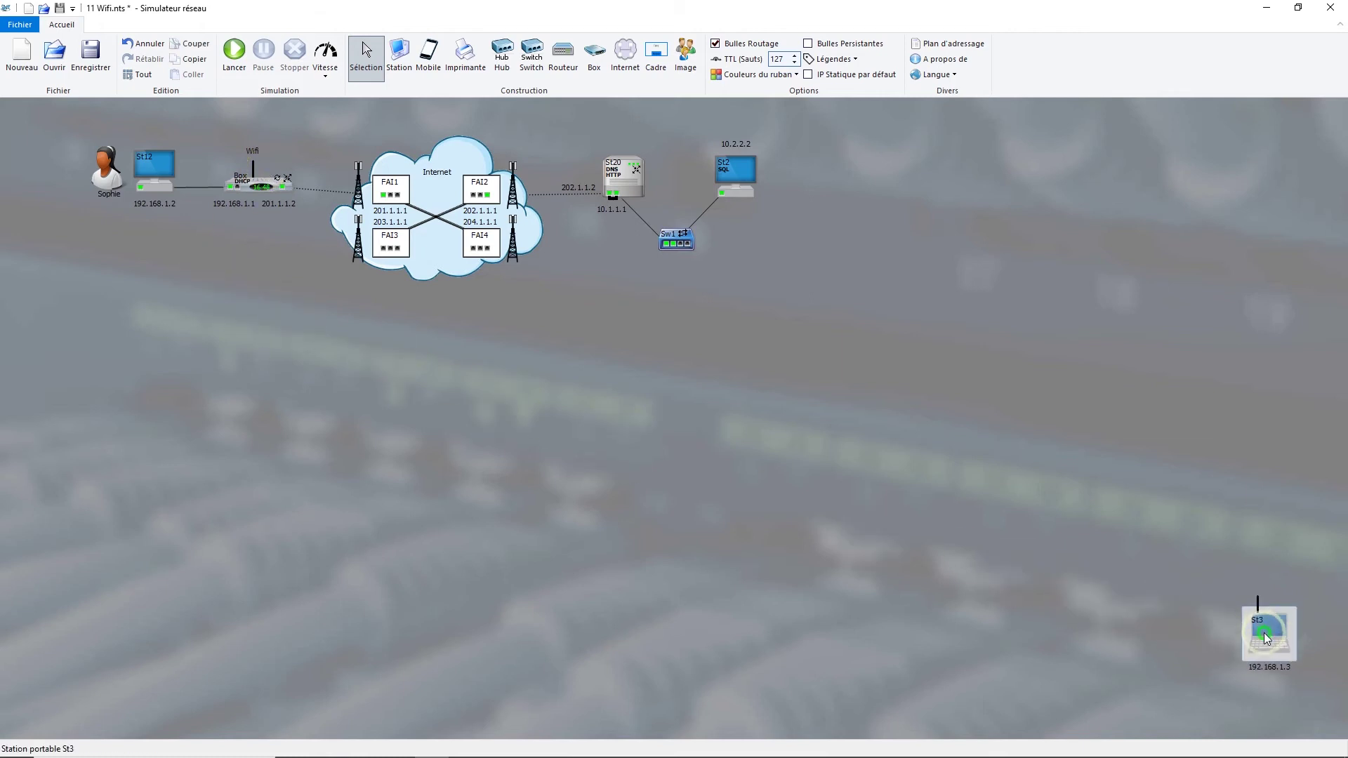
click(543, 261)
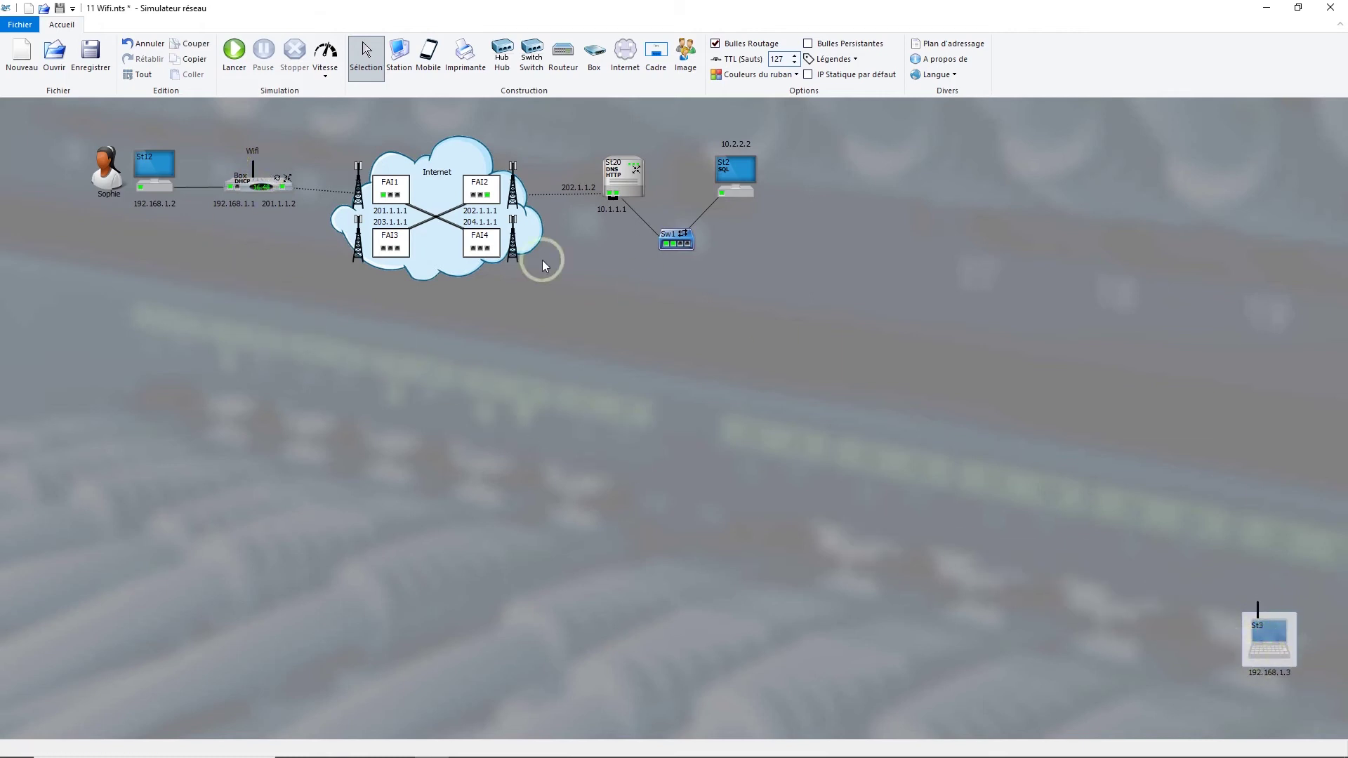
click(1277, 638)
- Return St3 beside the Box and turn off SSID broadcast for the Box's Wifi network
drag(1277, 633, 165, 293)
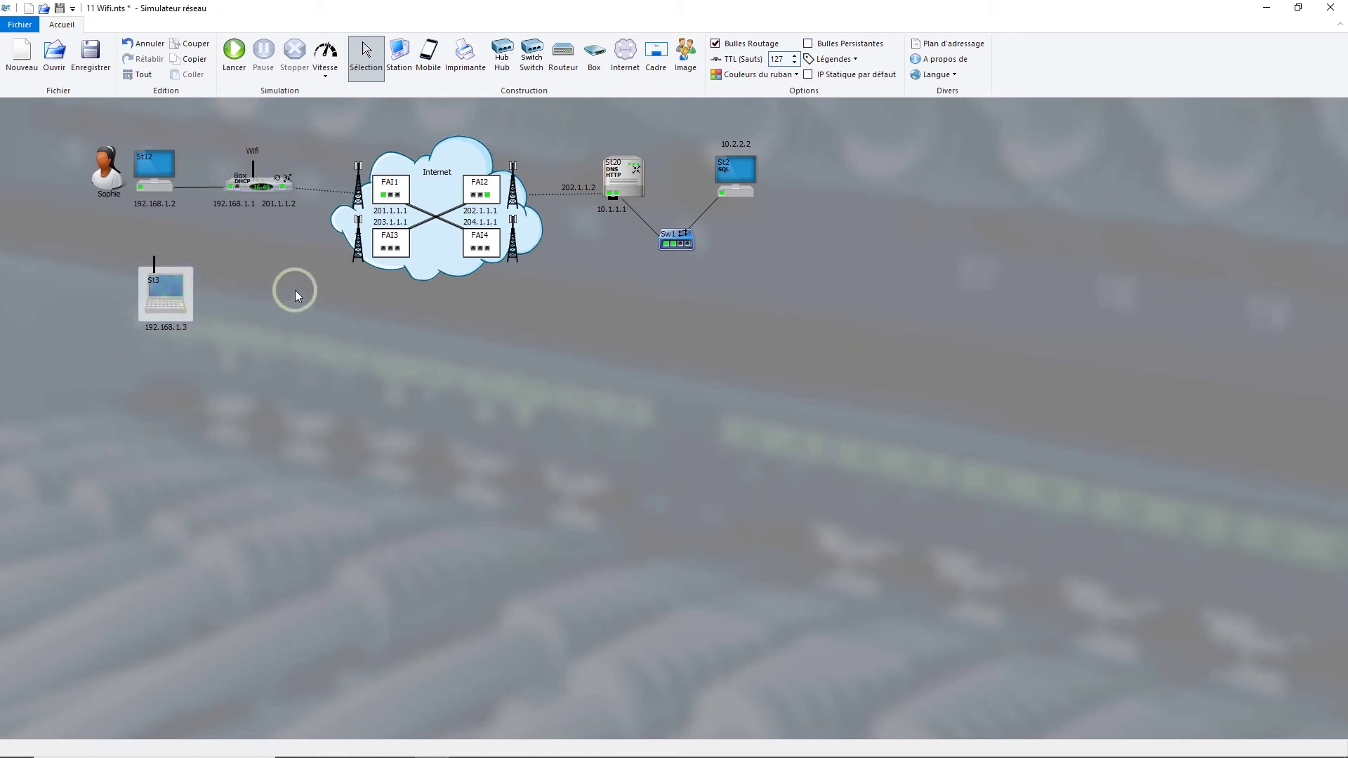
double_click(251, 169)
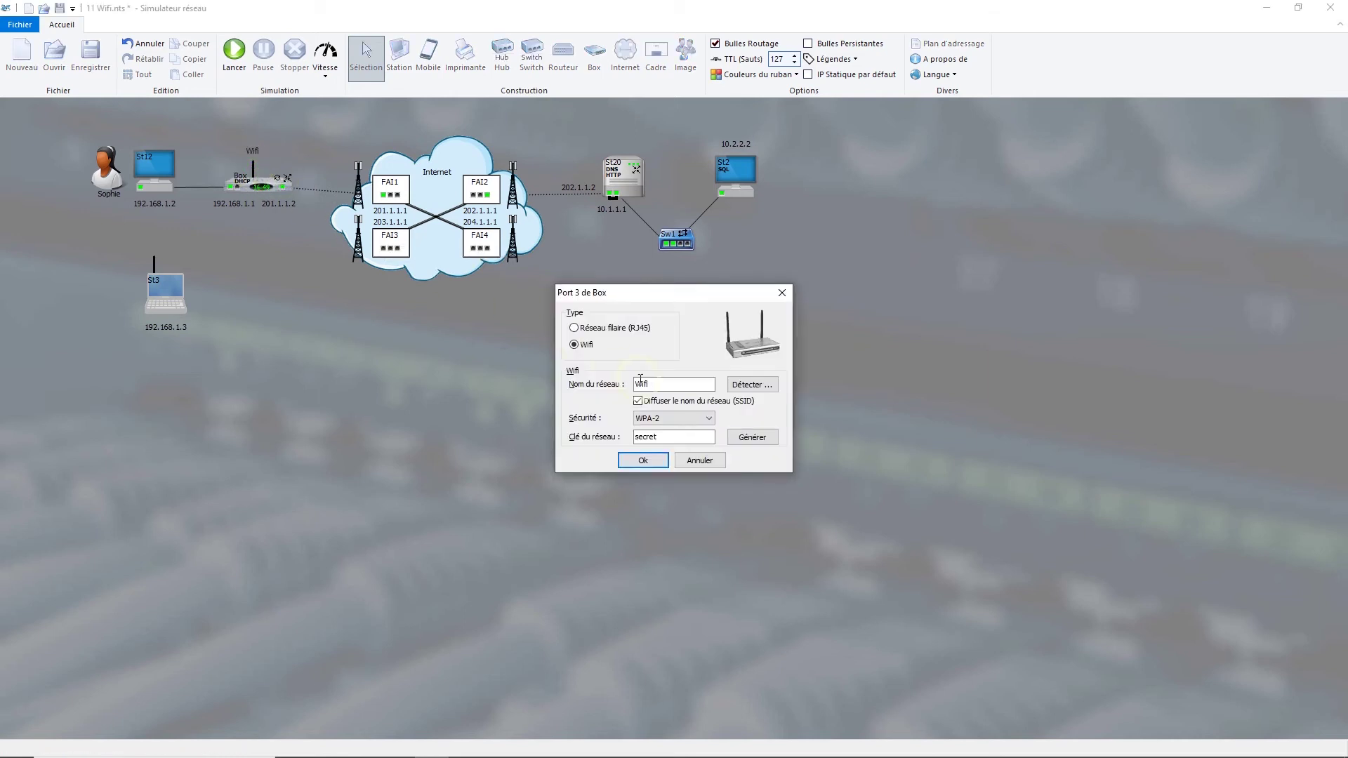
click(638, 401)
click(660, 383)
drag(659, 382, 635, 373)
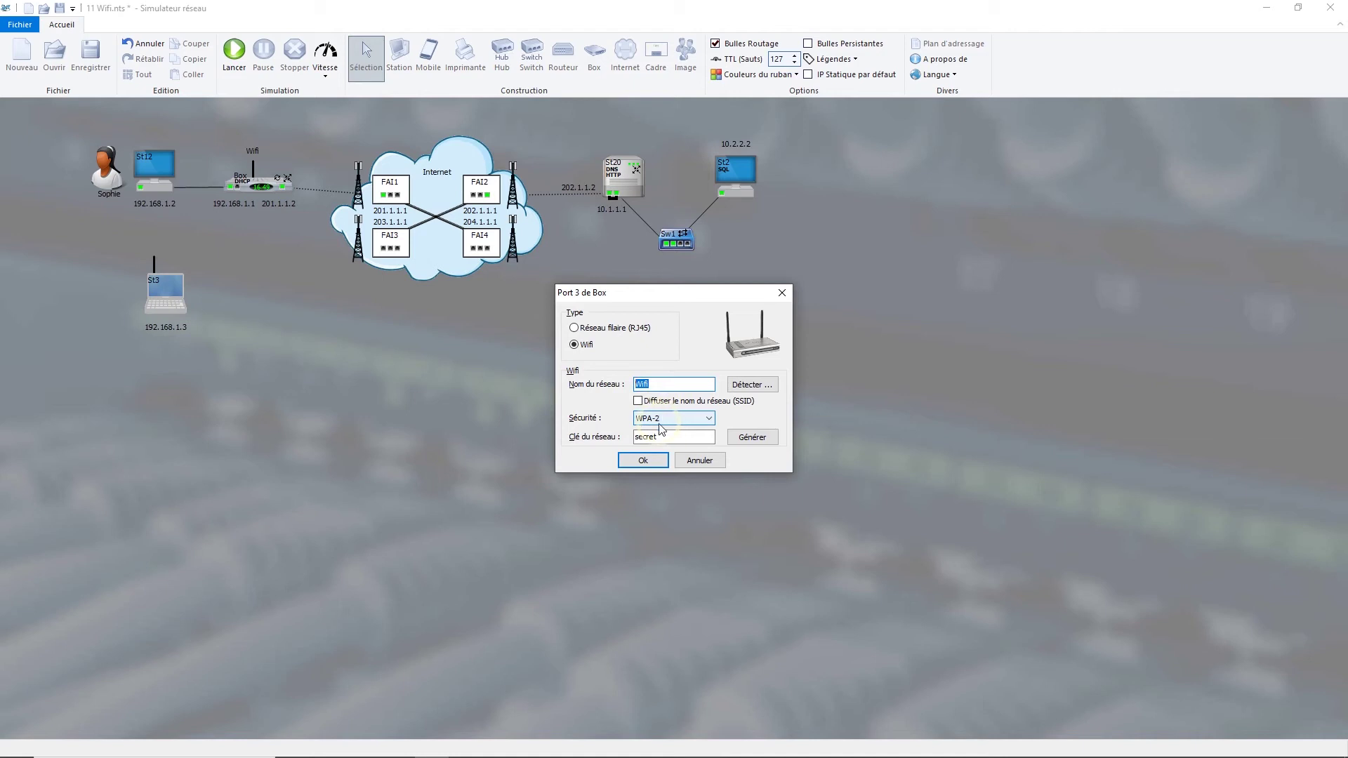
click(645, 462)
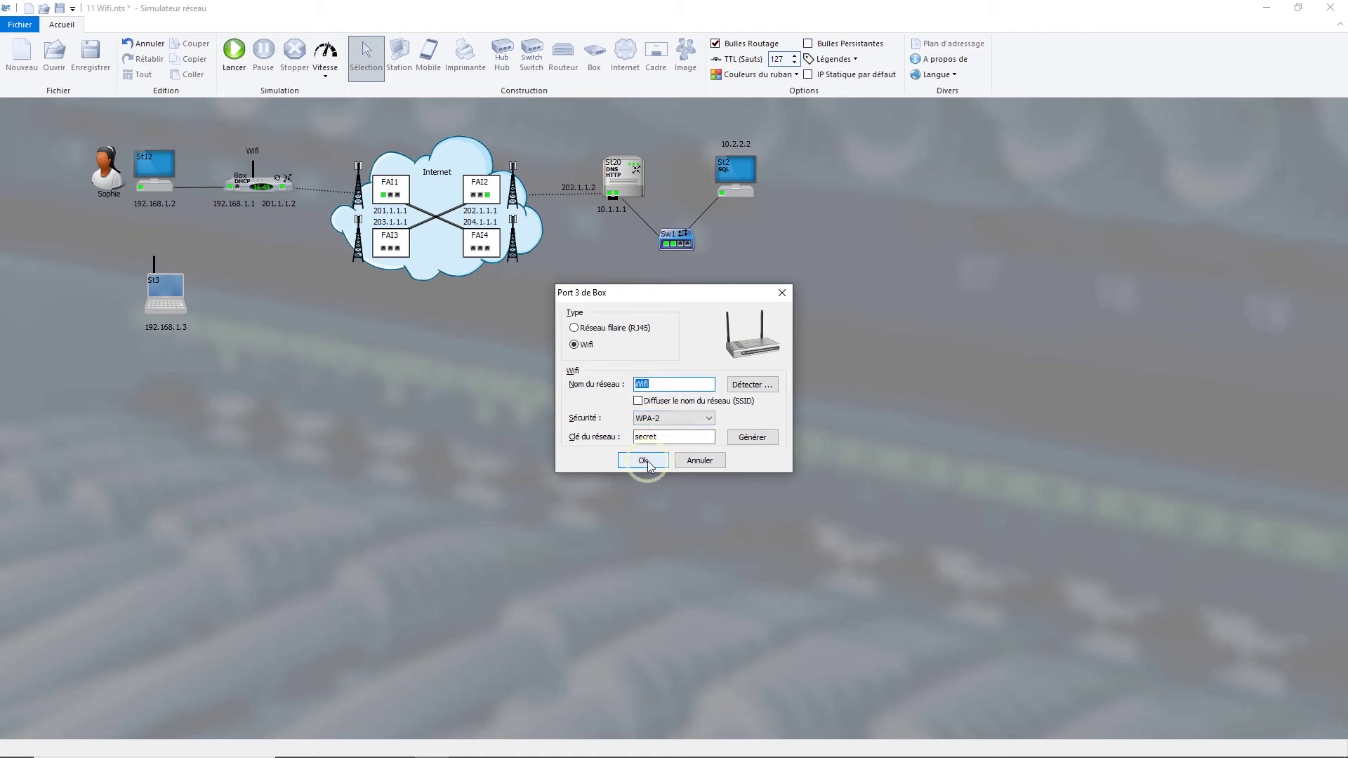
click(636, 464)
click(637, 464)
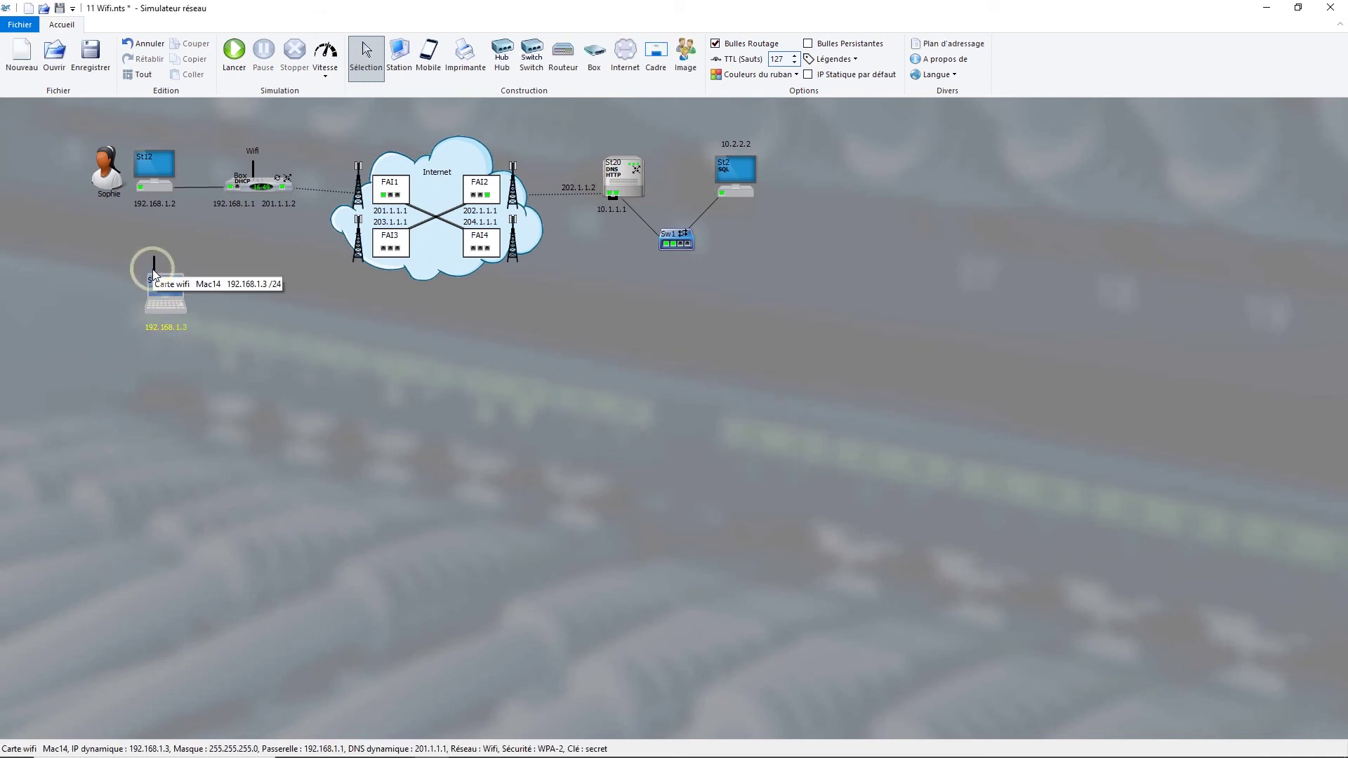
- Power-cycle laptop St3 so it rejoins hidden Wifi with 192.168.1.3, then open its Wi-Fi card
click(154, 288)
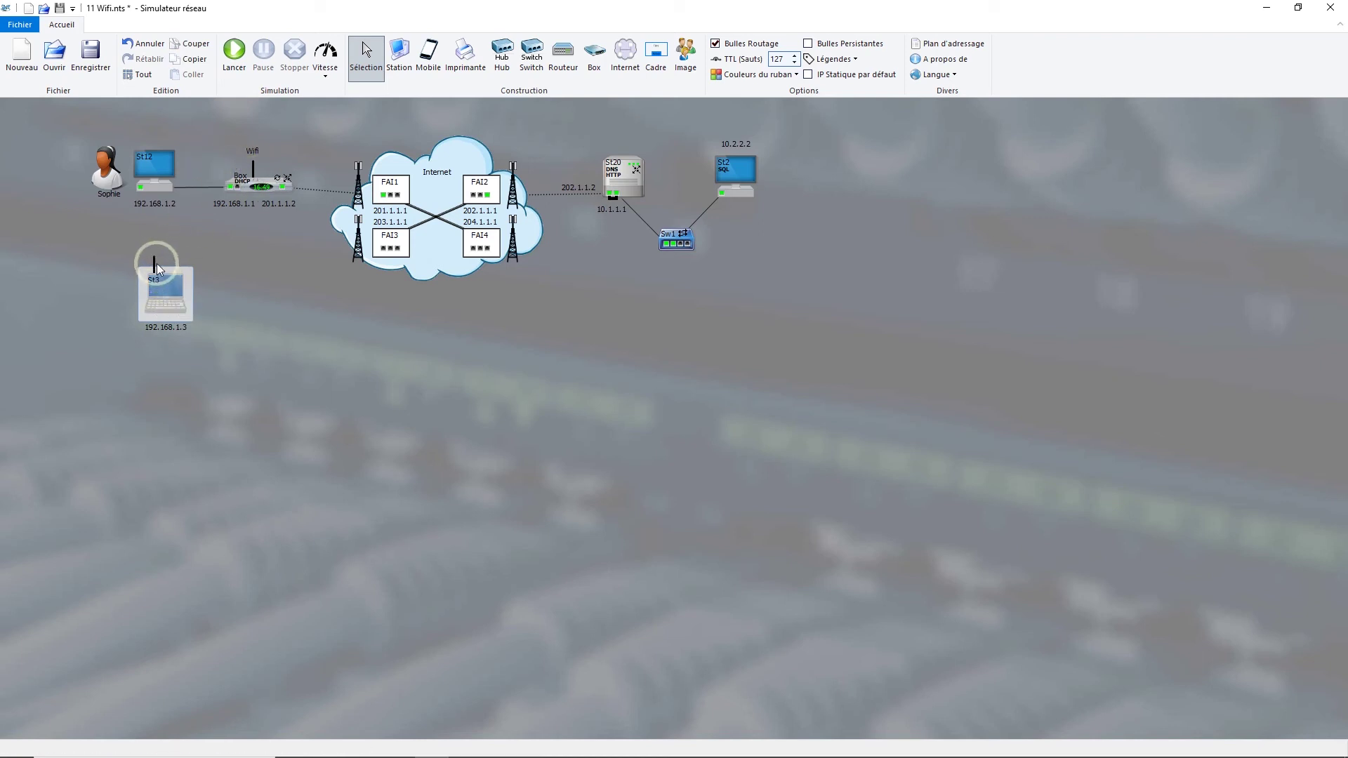
double_click(160, 296)
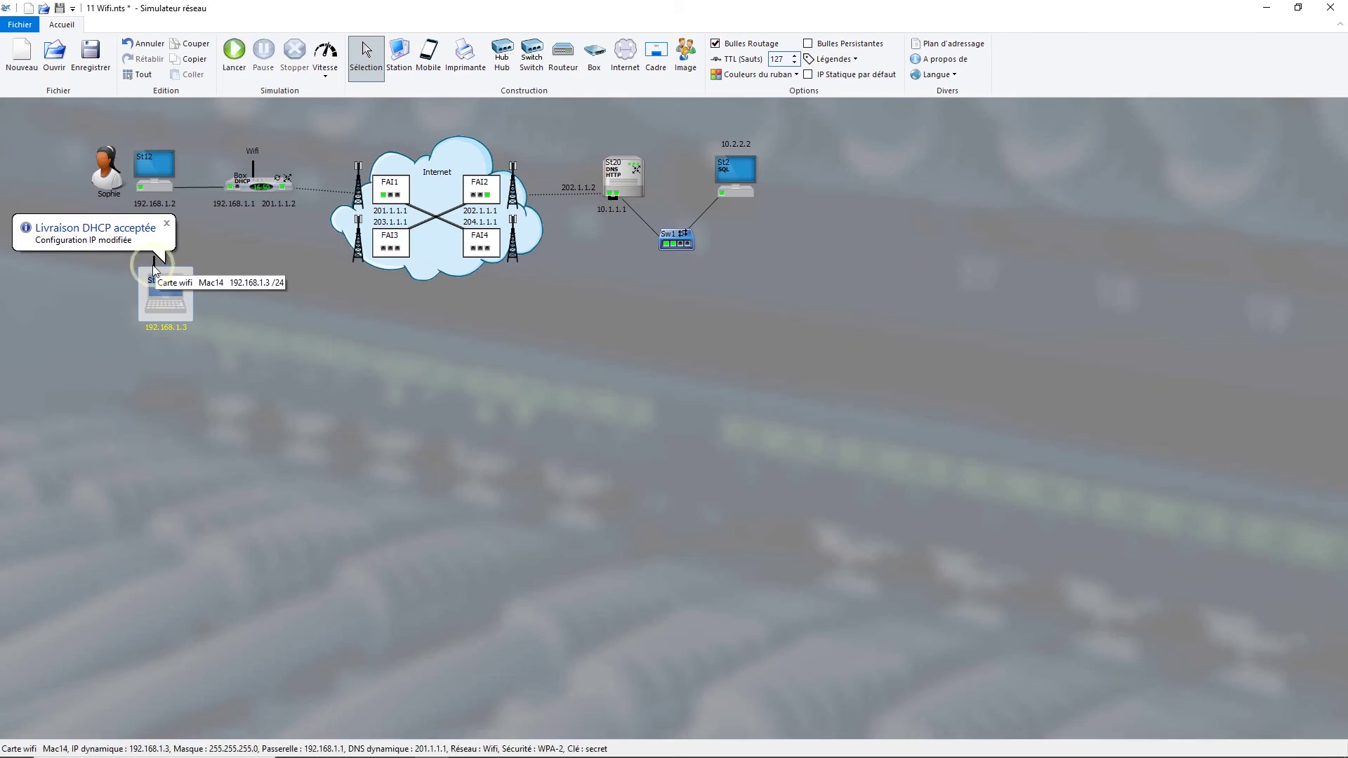
double_click(155, 273)
- Confirm St3's Wi-Fi card with network name Wifi and WPA-2 security
double_click(675, 467)
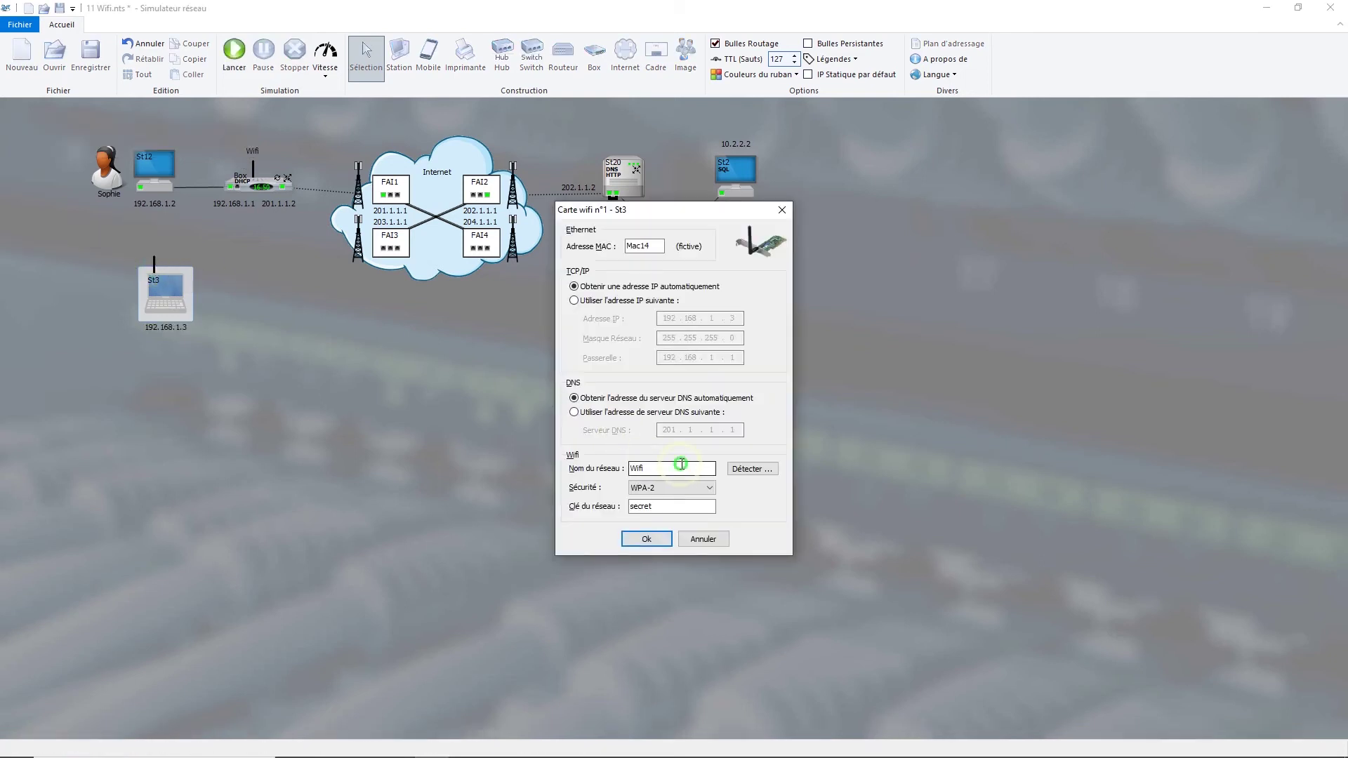
key(BackSpace)
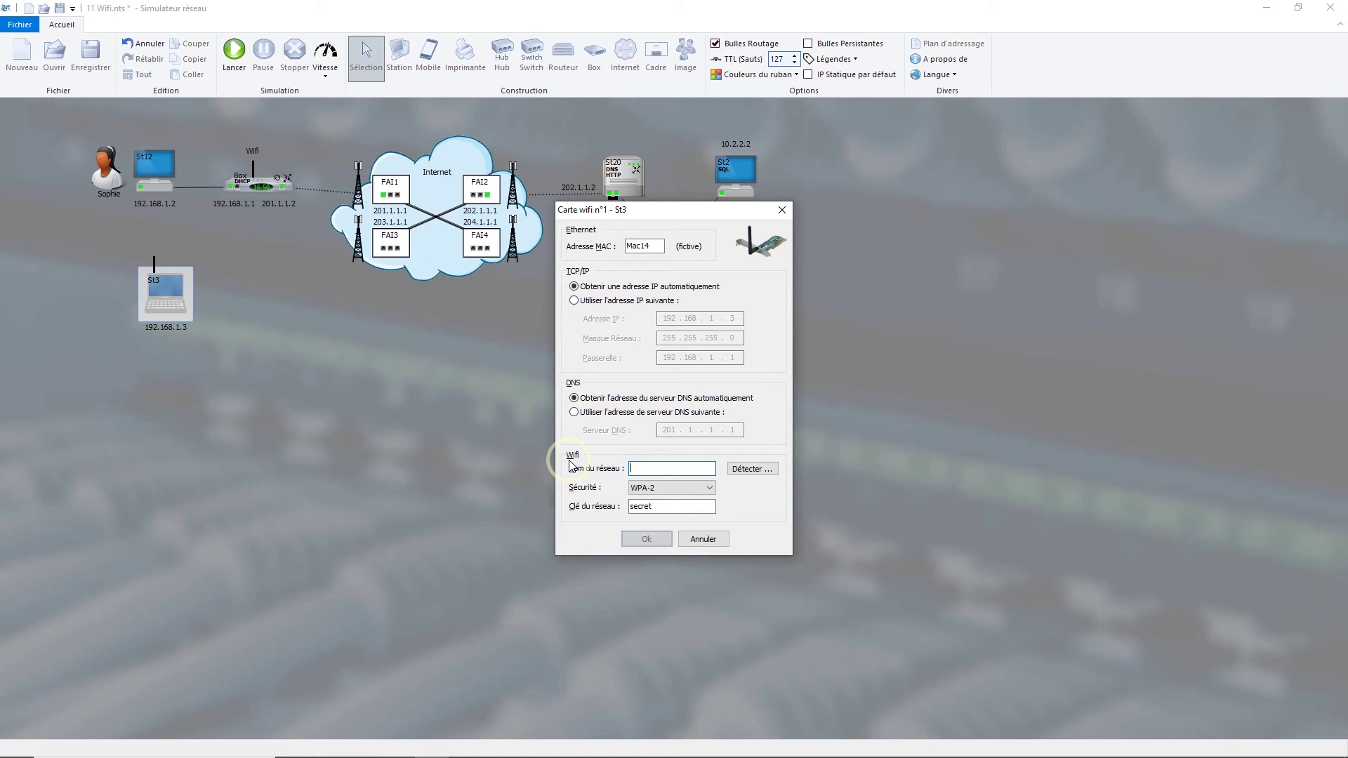
click(734, 469)
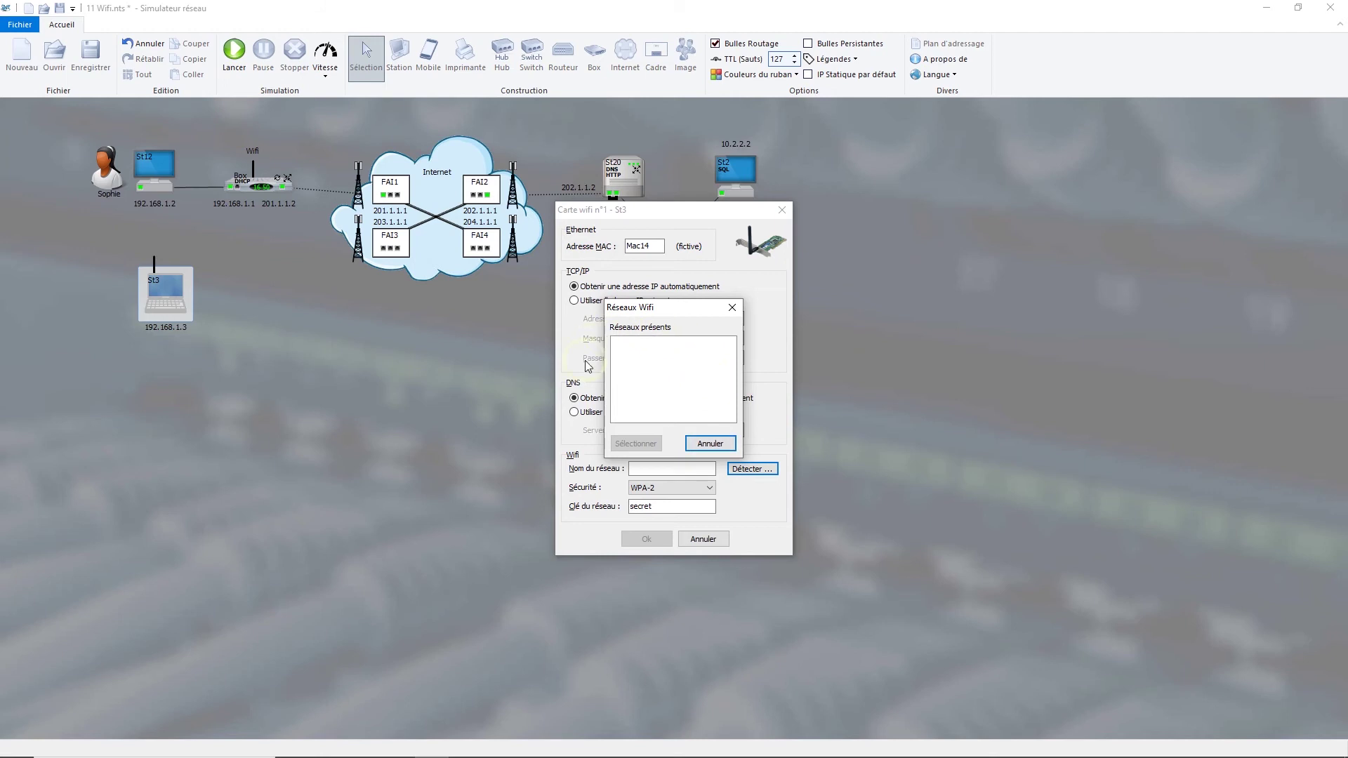
click(710, 443)
click(672, 466)
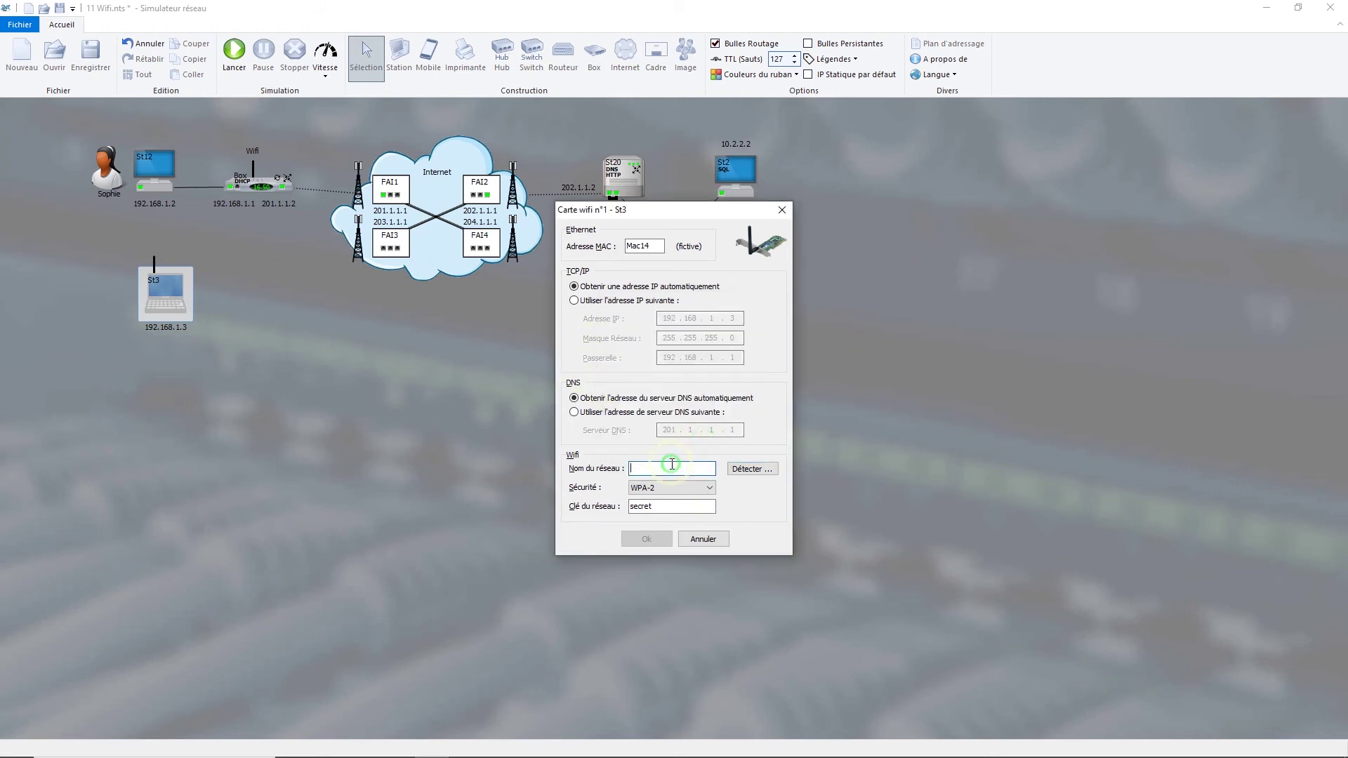
text(Wifi)
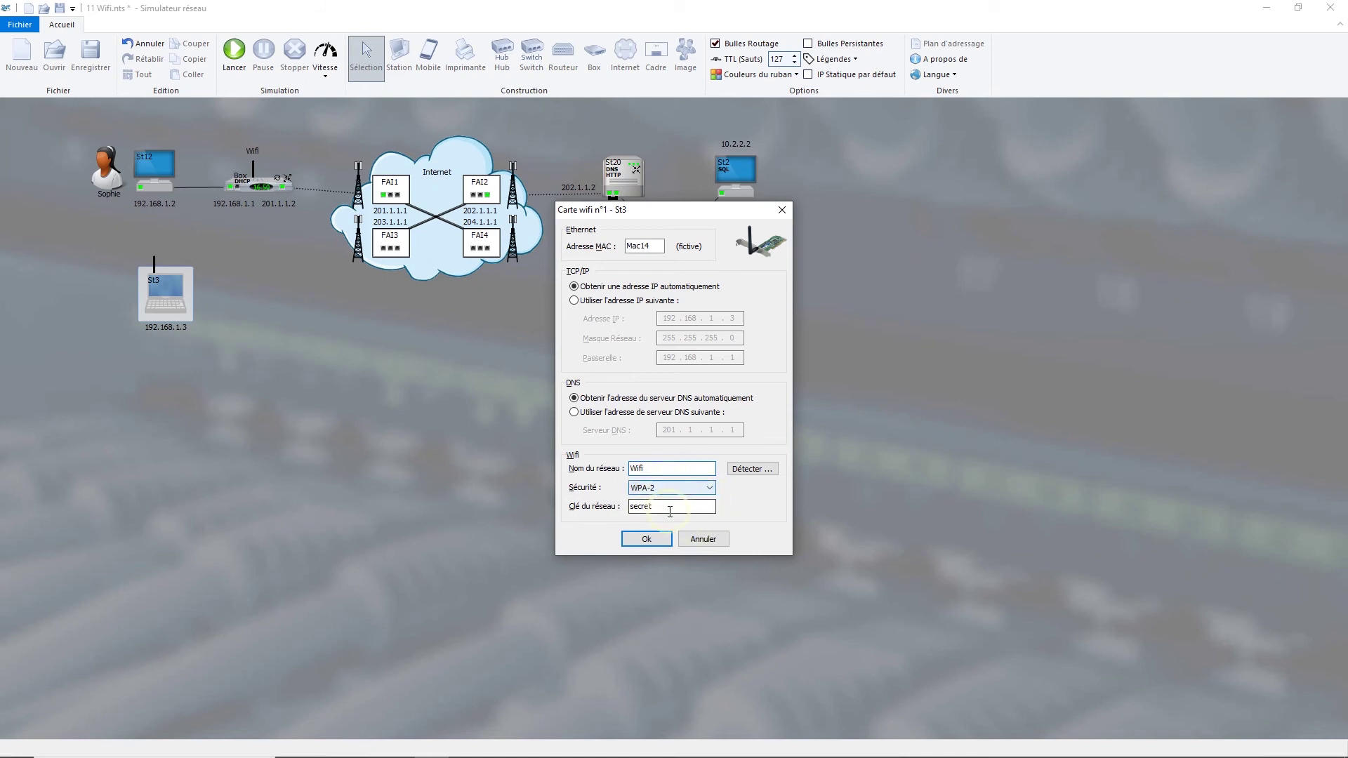
drag(660, 465, 612, 465)
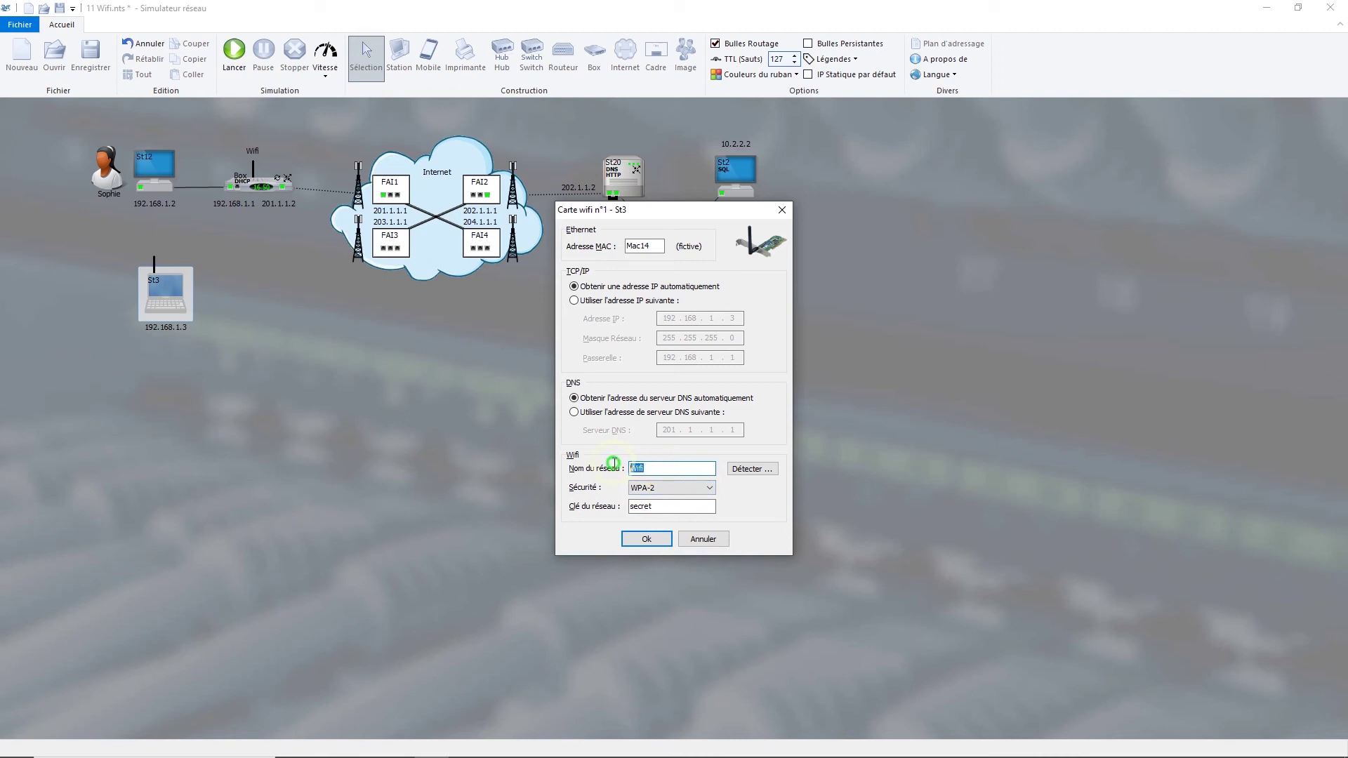
click(663, 470)
click(646, 540)
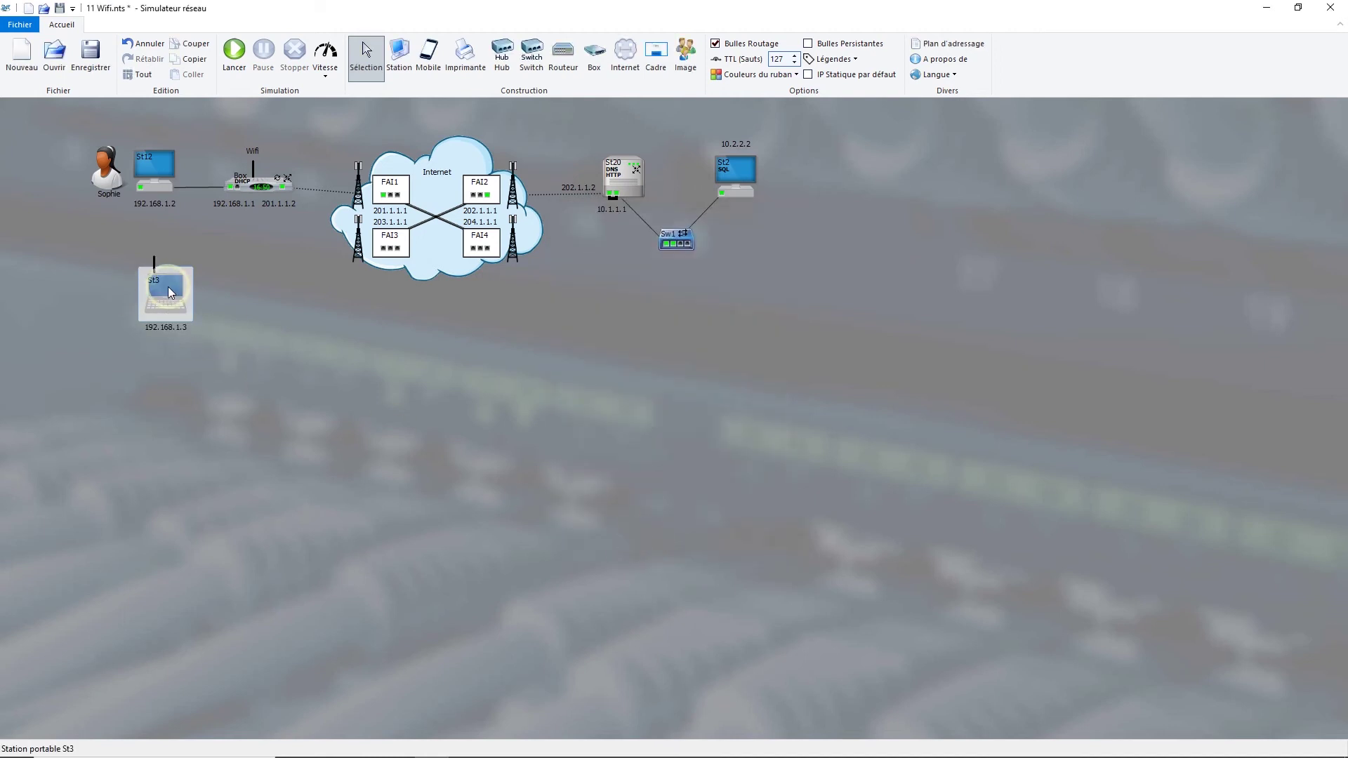
key(F5)
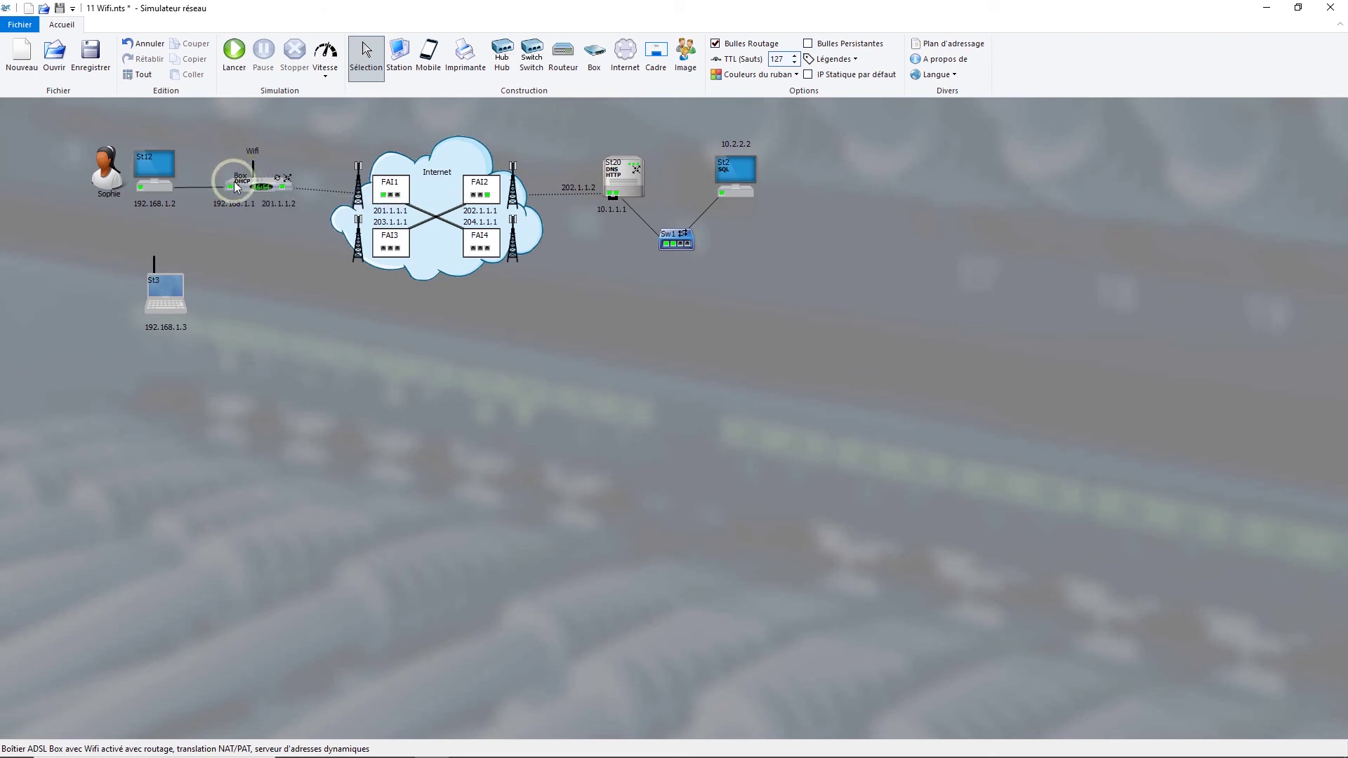
- Place switch Sw4 right of laptop St3 and make its port 4 a Wi-Fi port
click(531, 61)
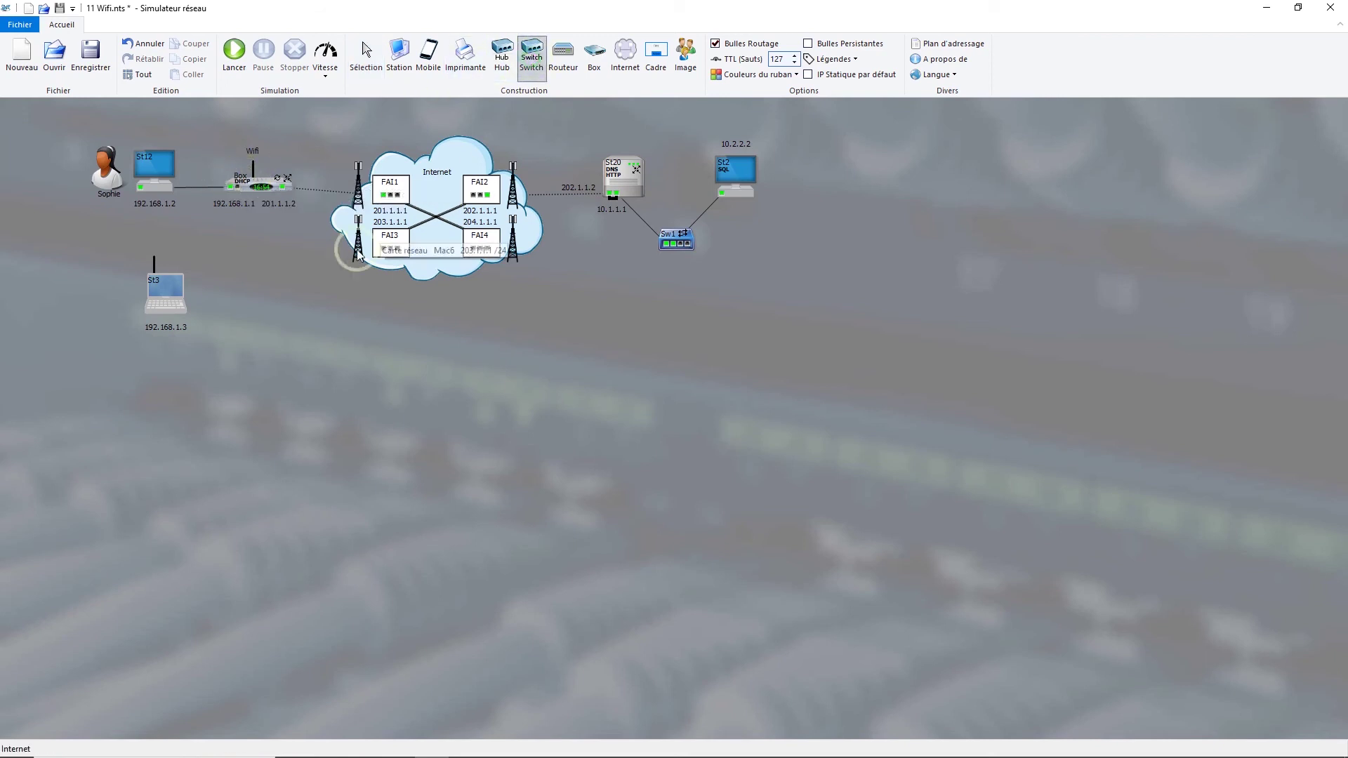
click(267, 331)
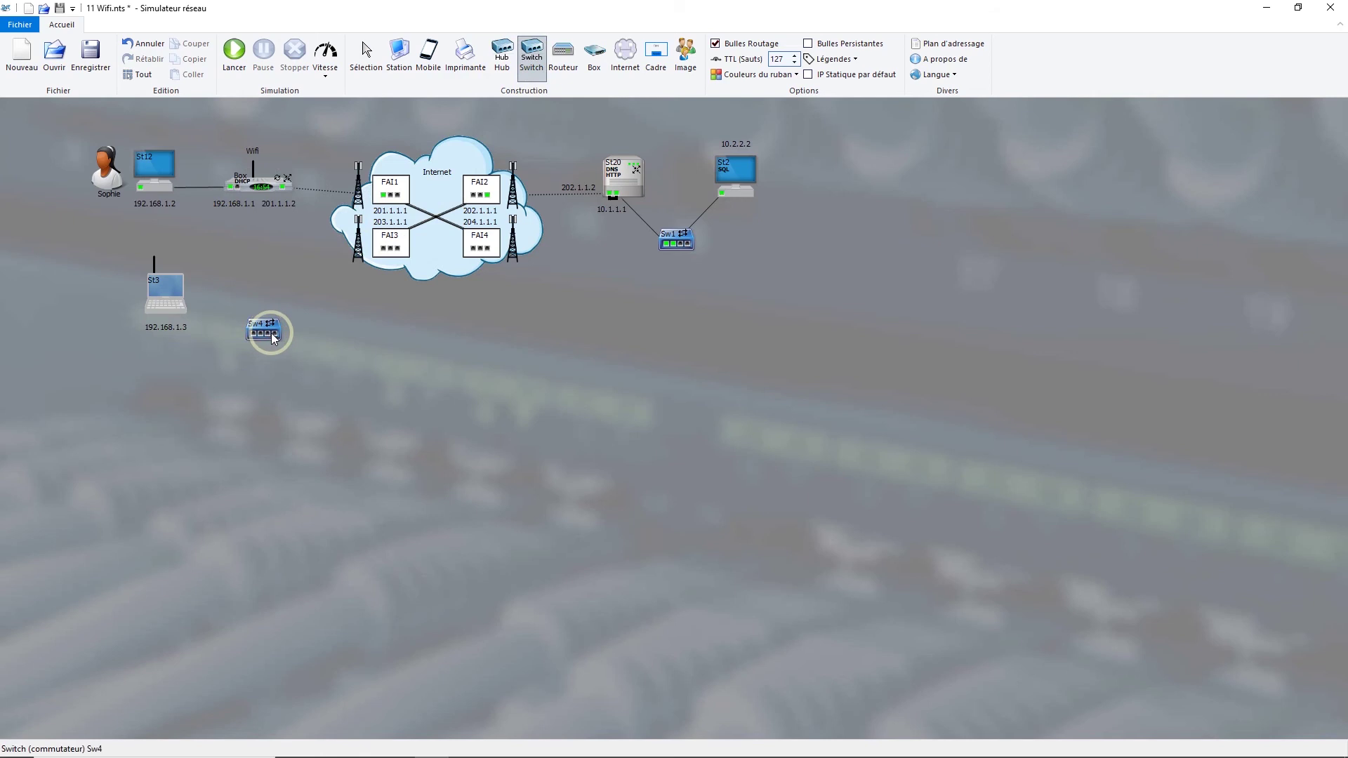
key(Escape)
right_click(275, 339)
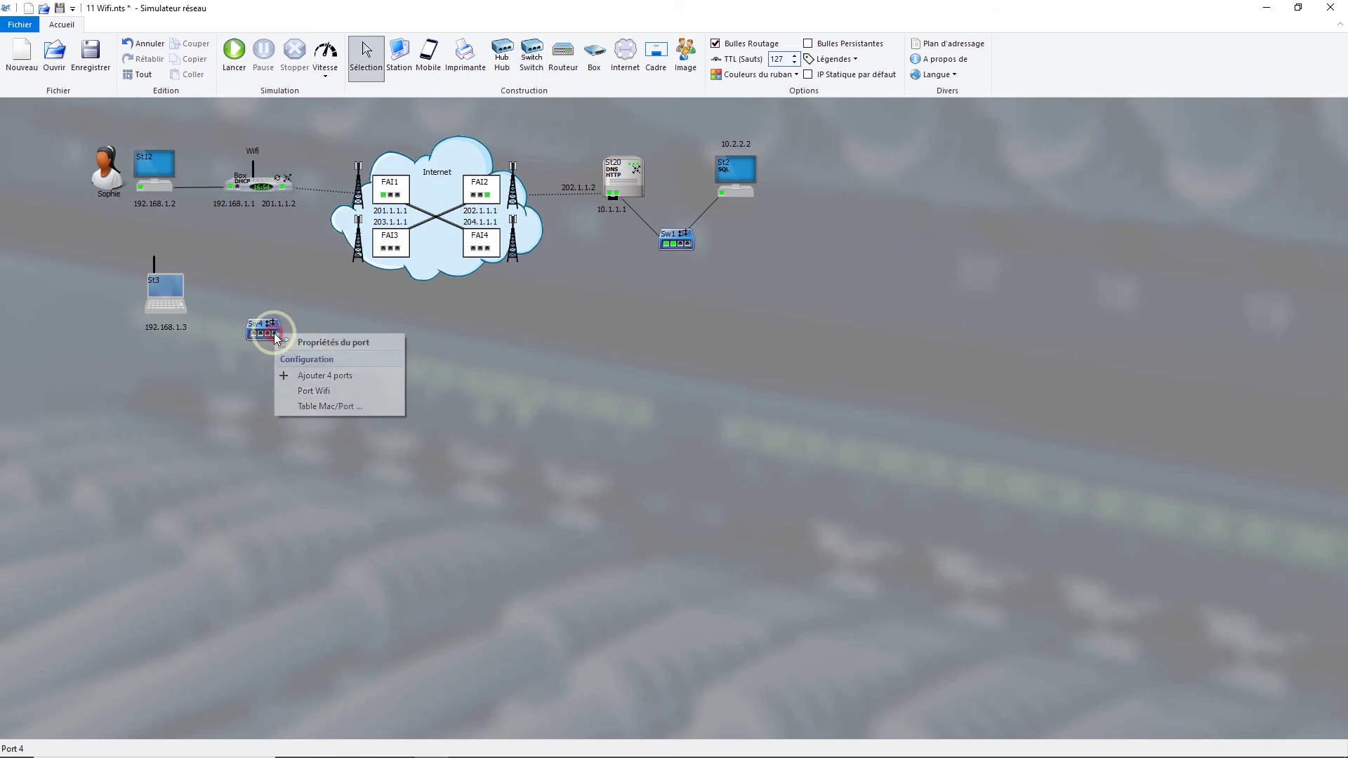
click(290, 390)
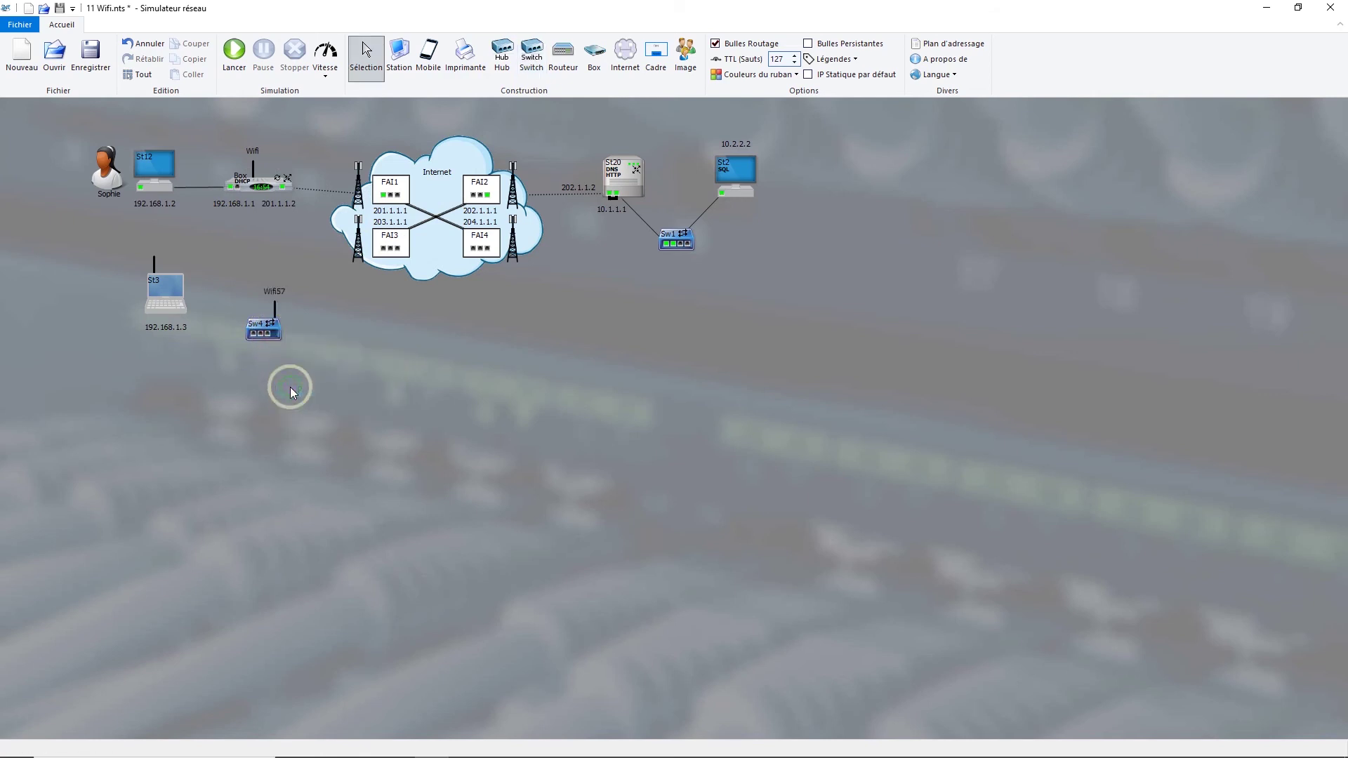
right_click(275, 308)
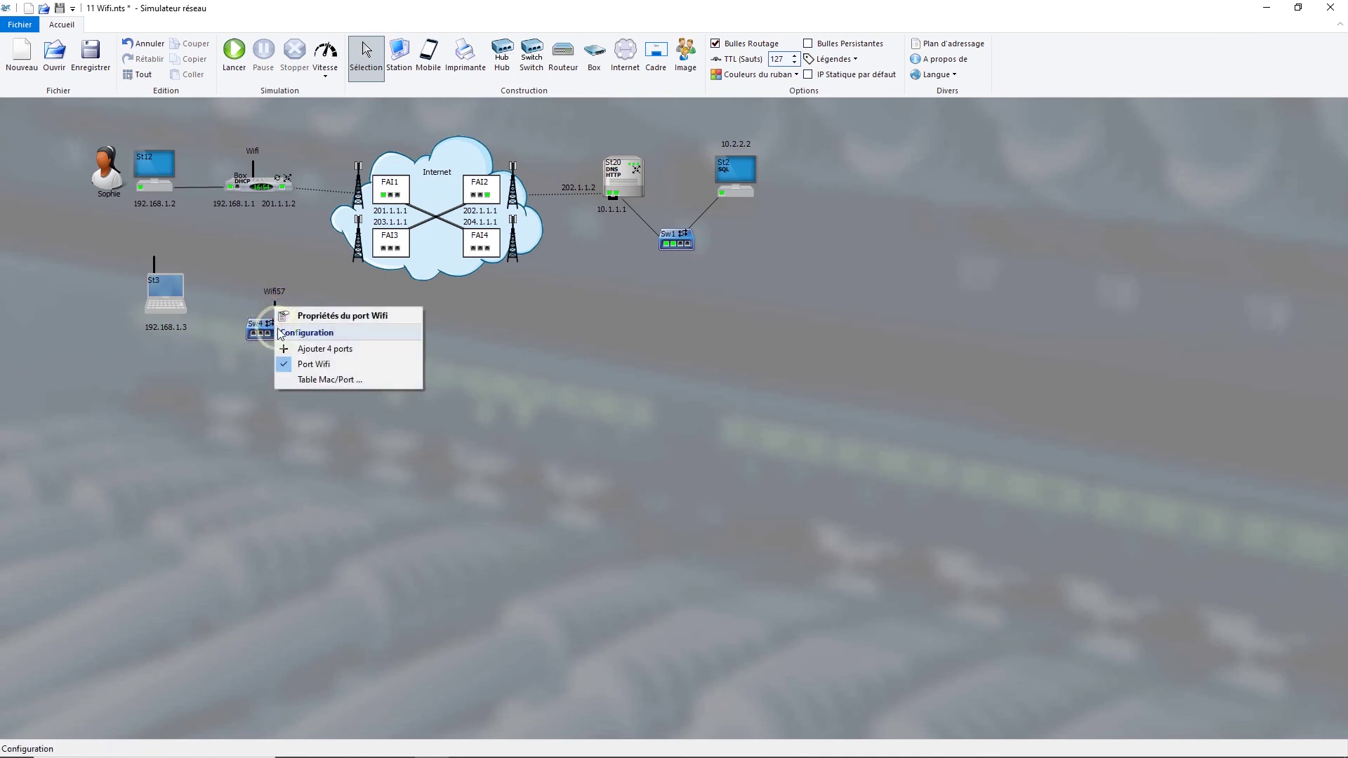
click(287, 365)
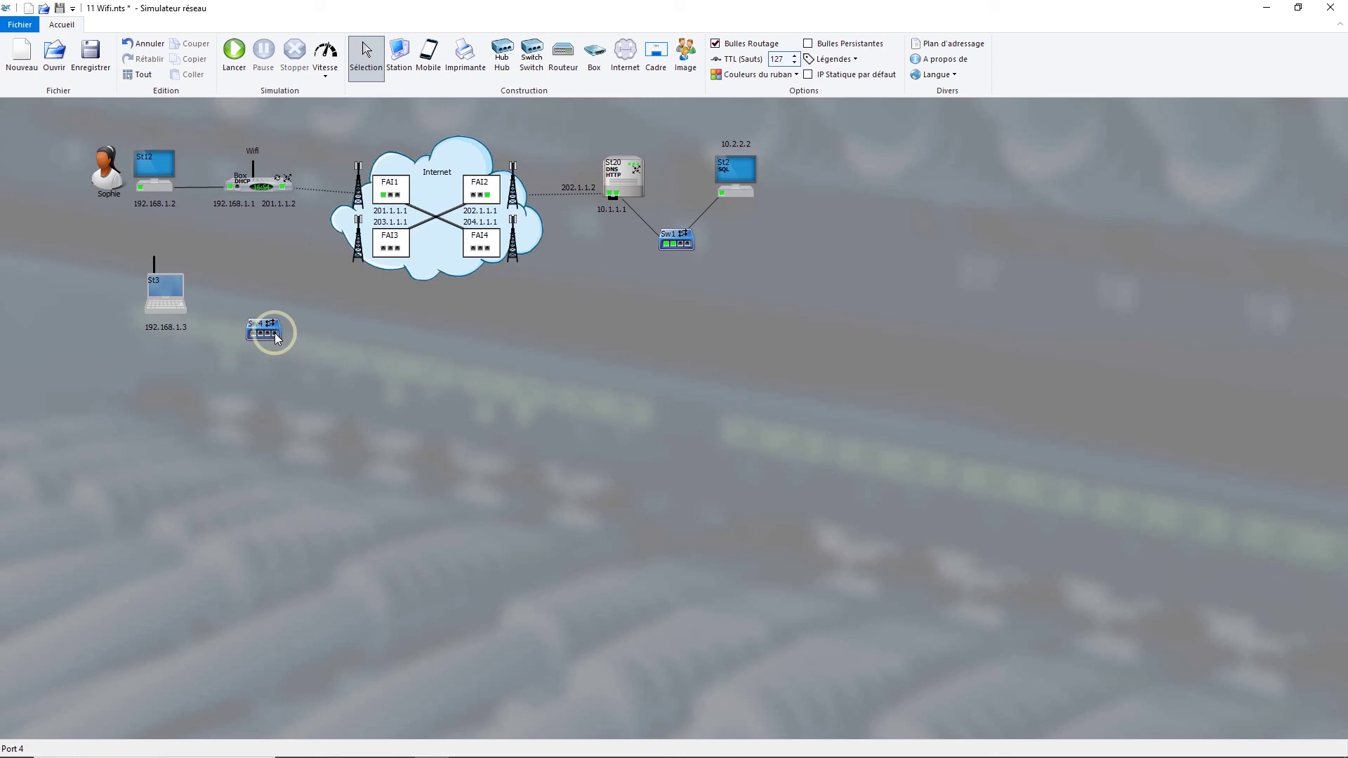
right_click(274, 334)
click(298, 391)
click(273, 309)
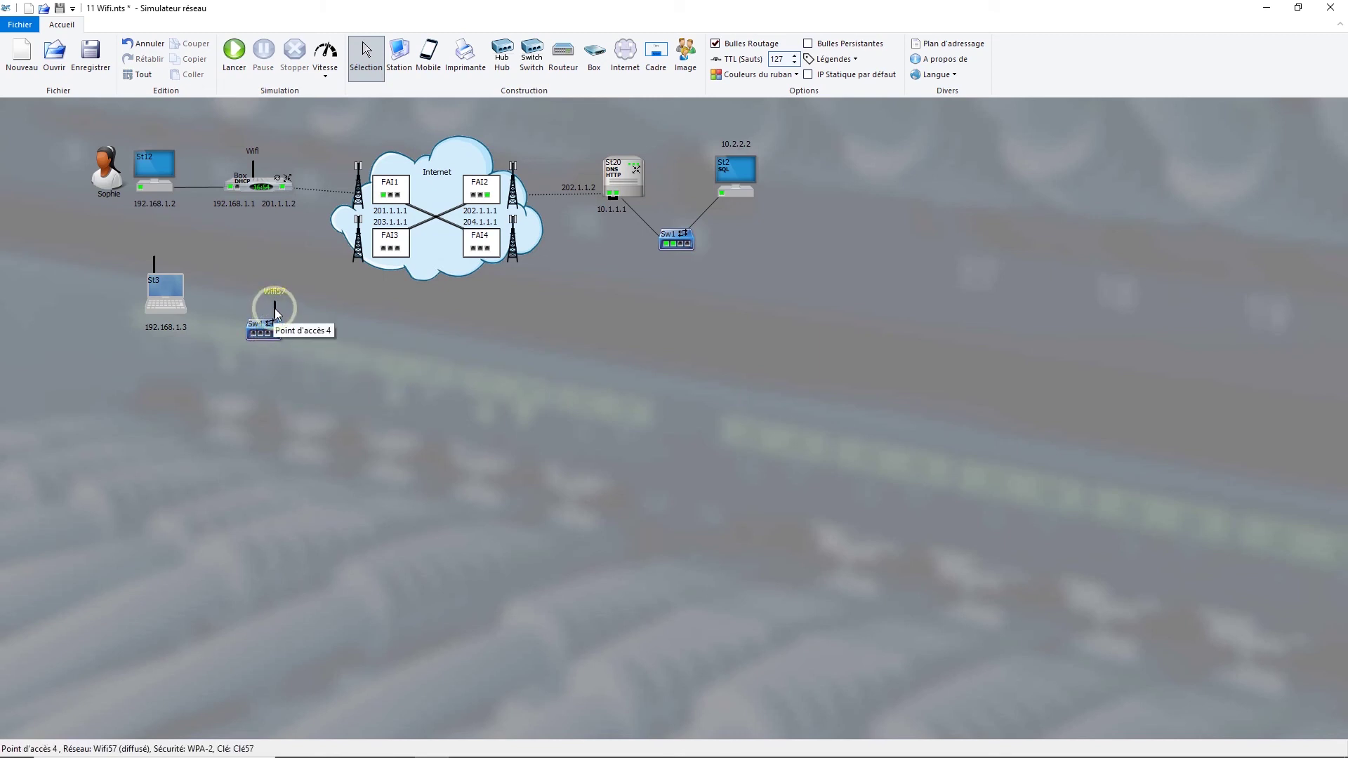
- Name Sw4's access point Wifi2 with WPA security and its own network key
double_click(275, 309)
click(665, 385)
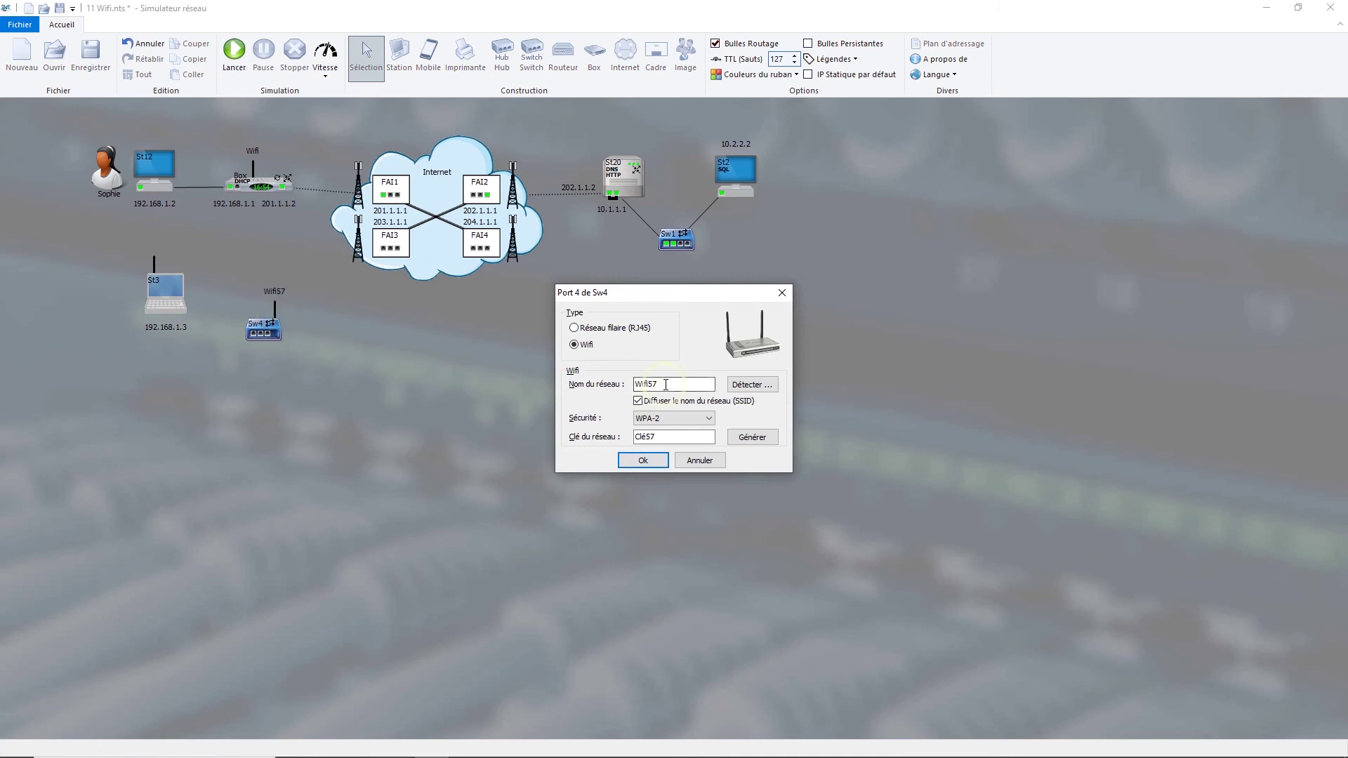
key(BackSpace)
text(2)
click(671, 437)
click(664, 418)
click(674, 447)
click(648, 462)
click(647, 462)
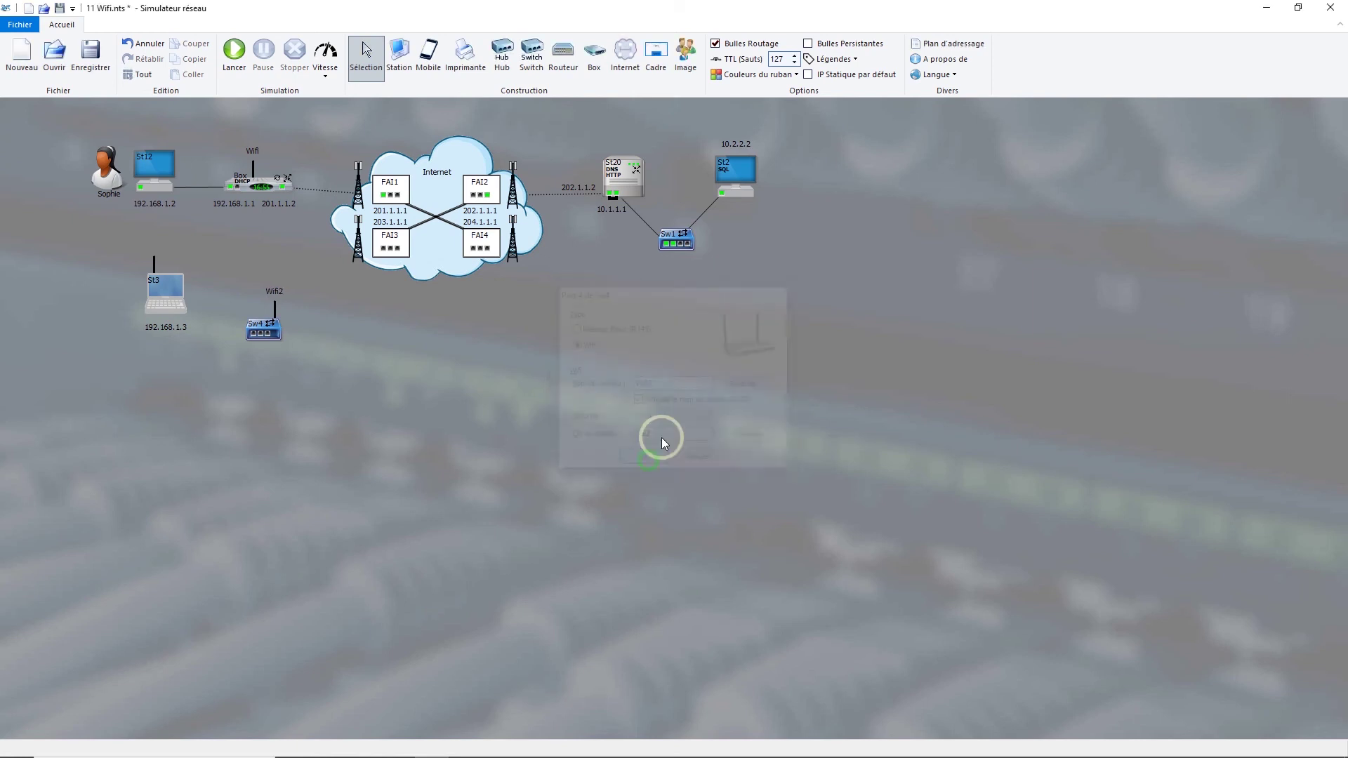
click(280, 322)
- Connect Sw4's Wifi2 port to the Box with a crossover cable
click(158, 262)
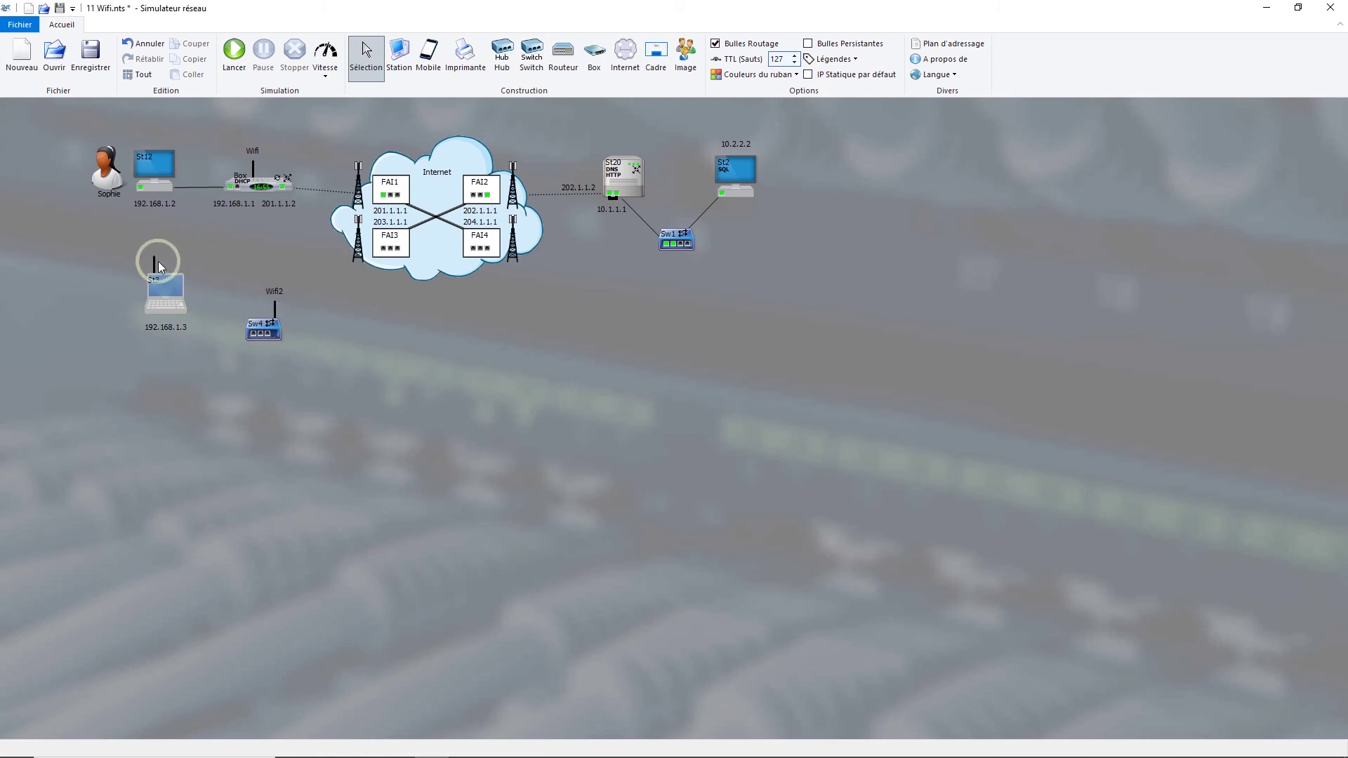
click(273, 309)
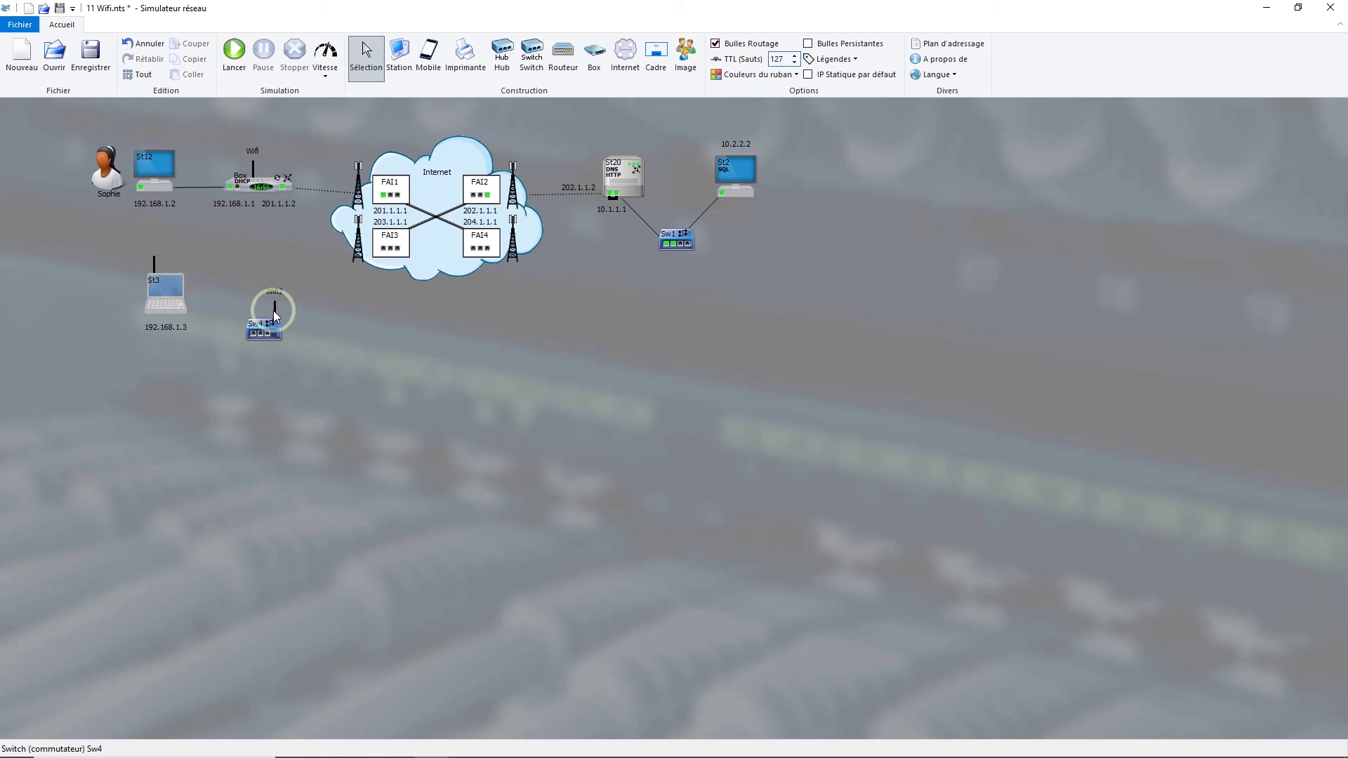
click(247, 186)
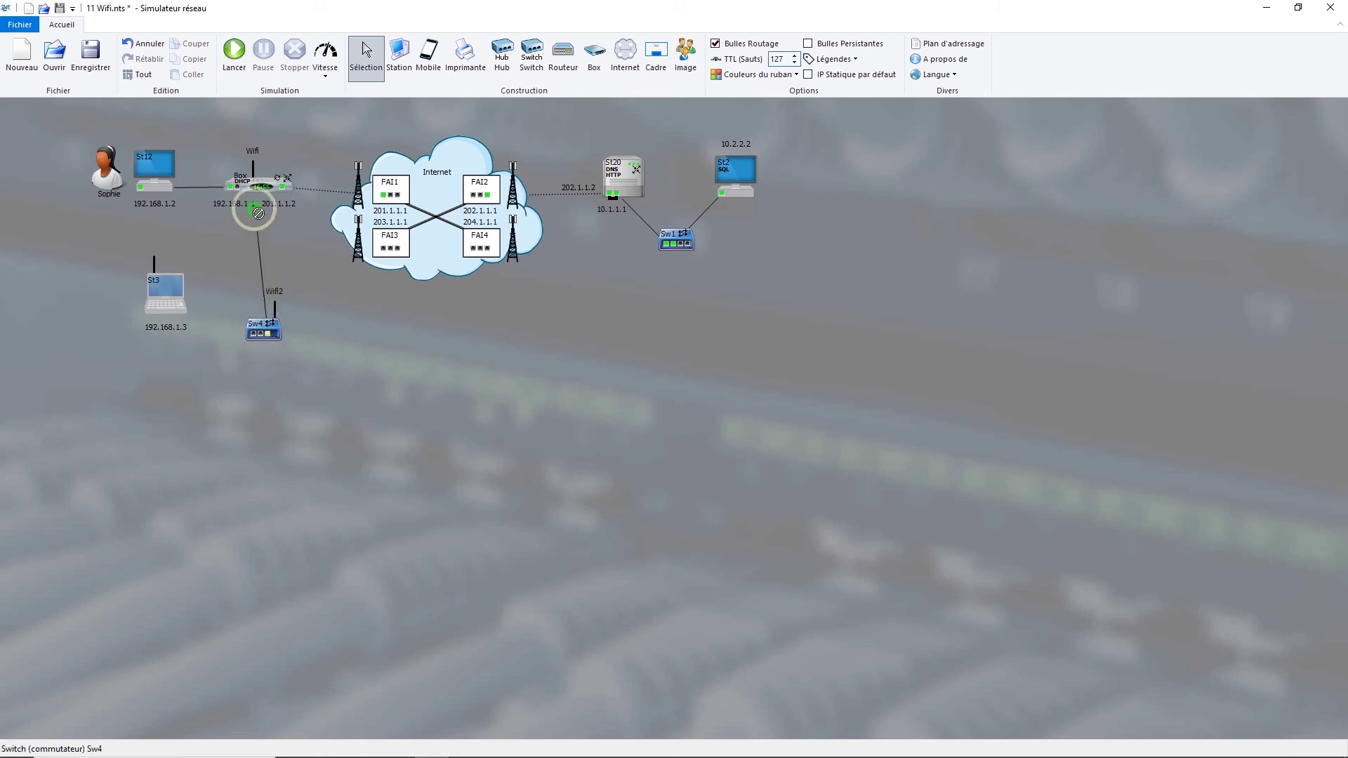
click(244, 248)
right_click(247, 243)
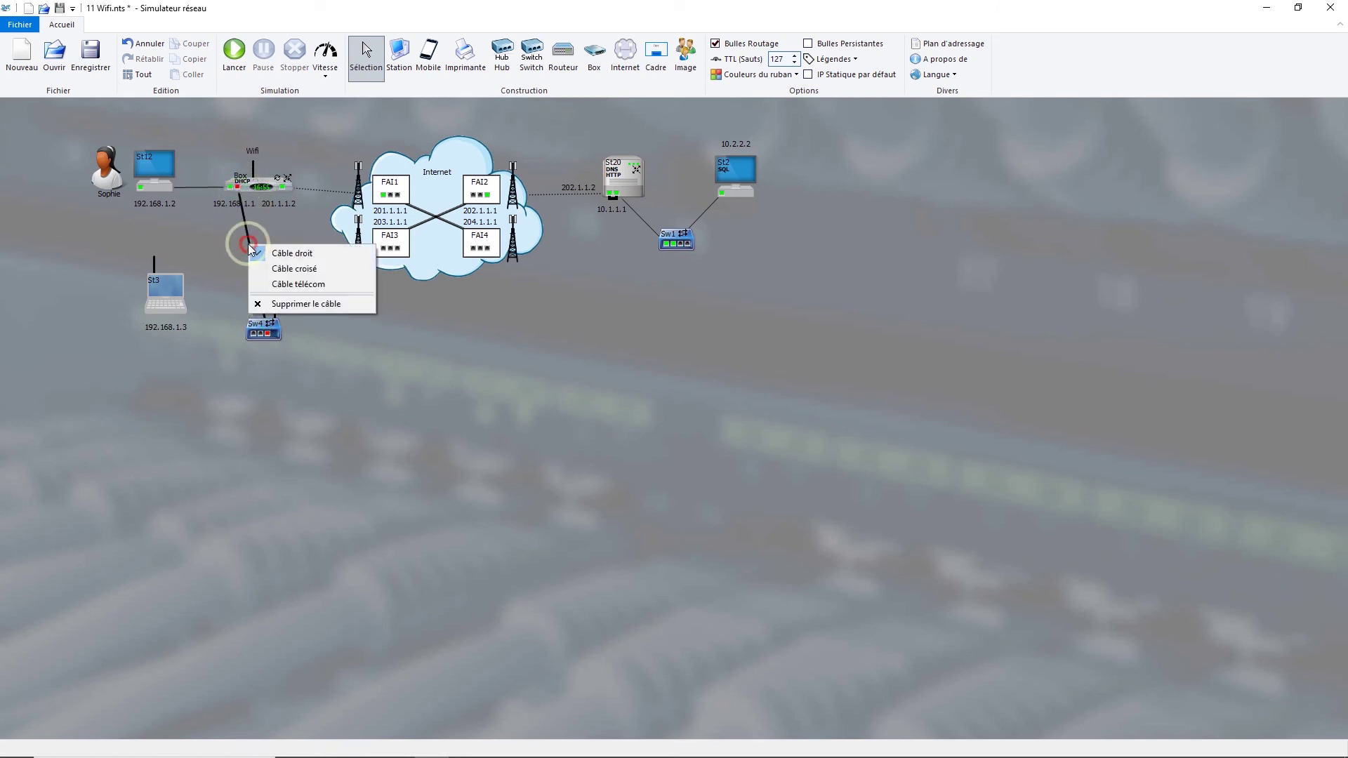
click(274, 270)
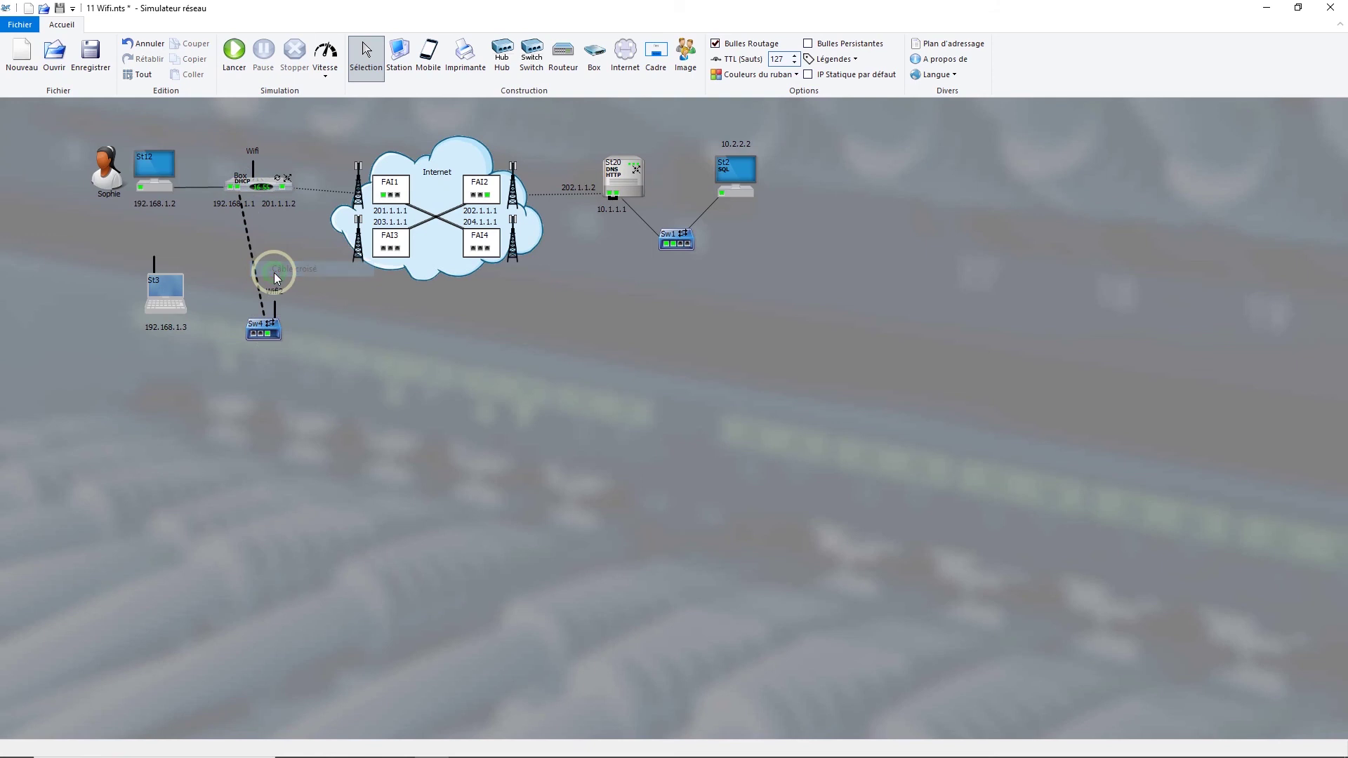
click(154, 264)
- Set St3's Wi-Fi card to network Wifi2, WPA security, and the matching network key
click(662, 468)
text(2)
click(664, 487)
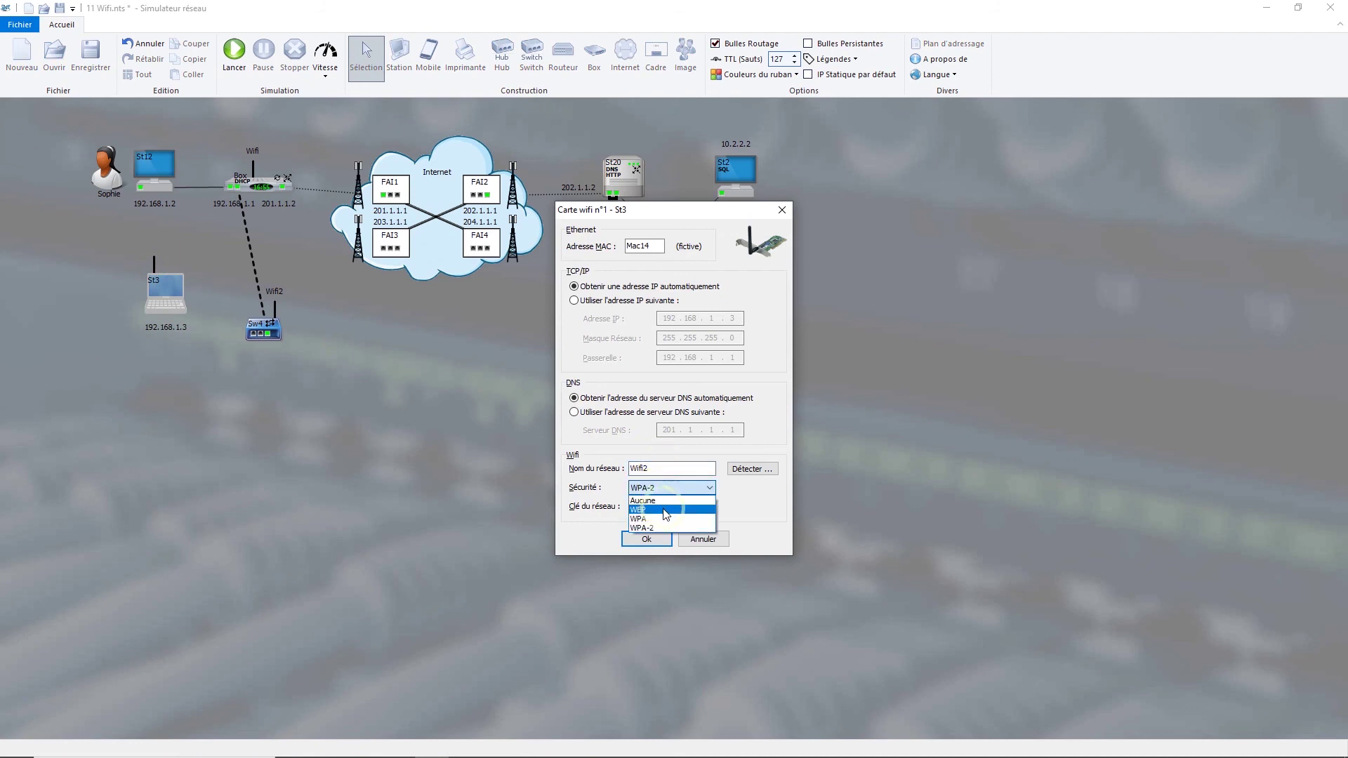
click(665, 520)
click(562, 497)
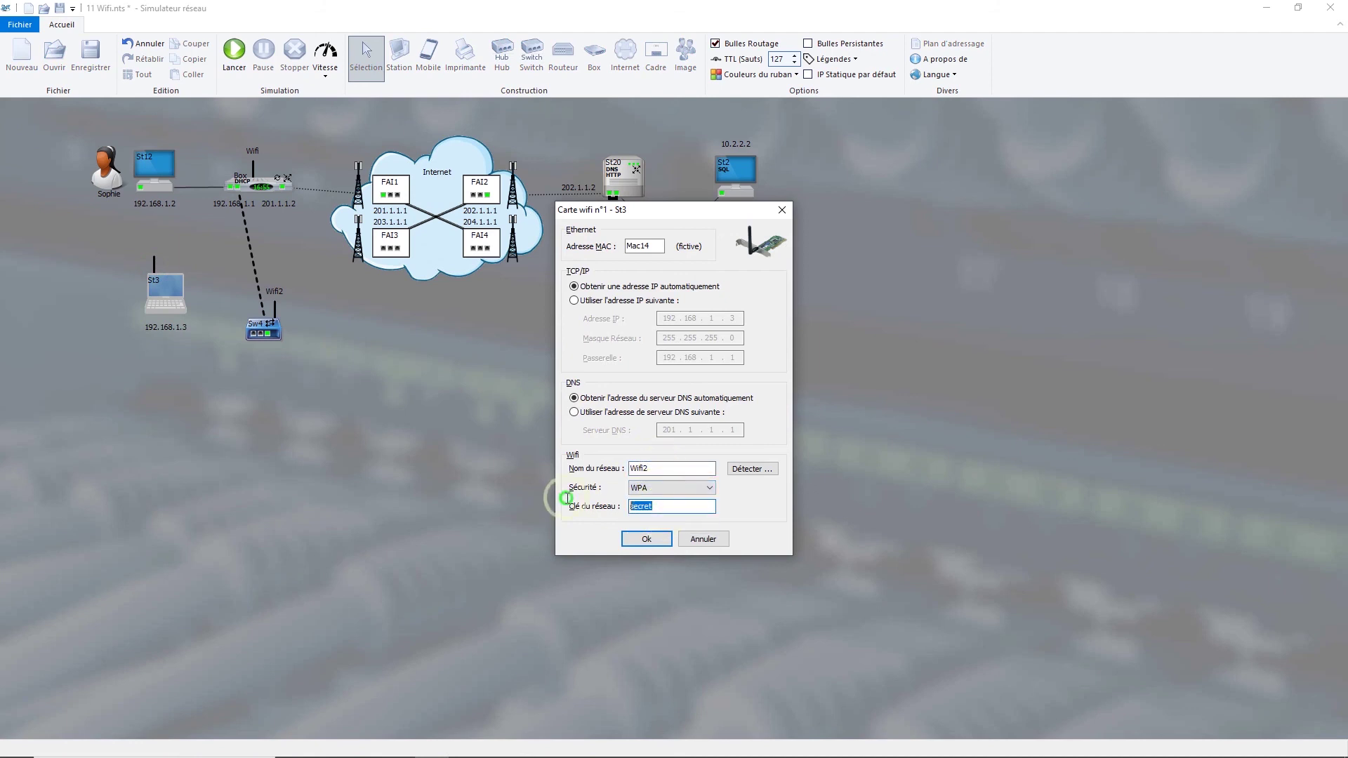
text(Clé2)
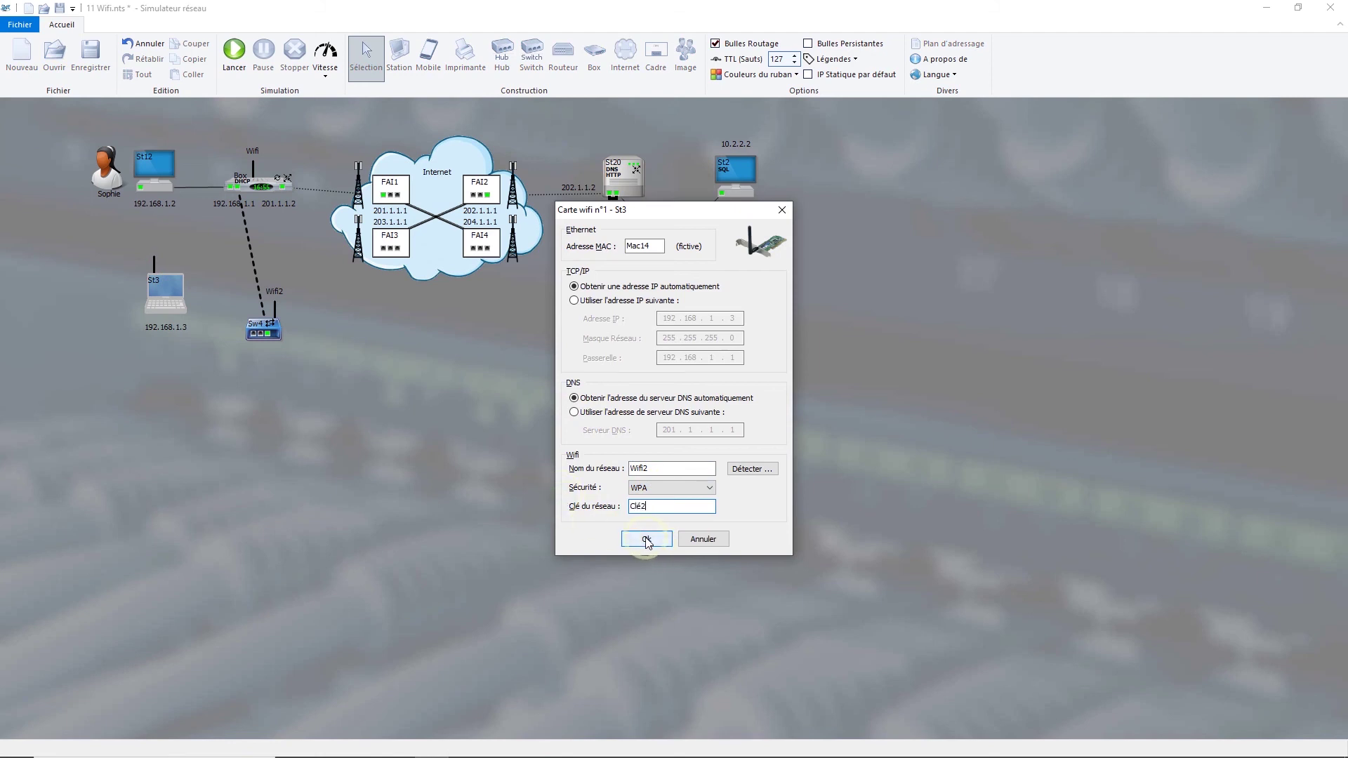
click(646, 539)
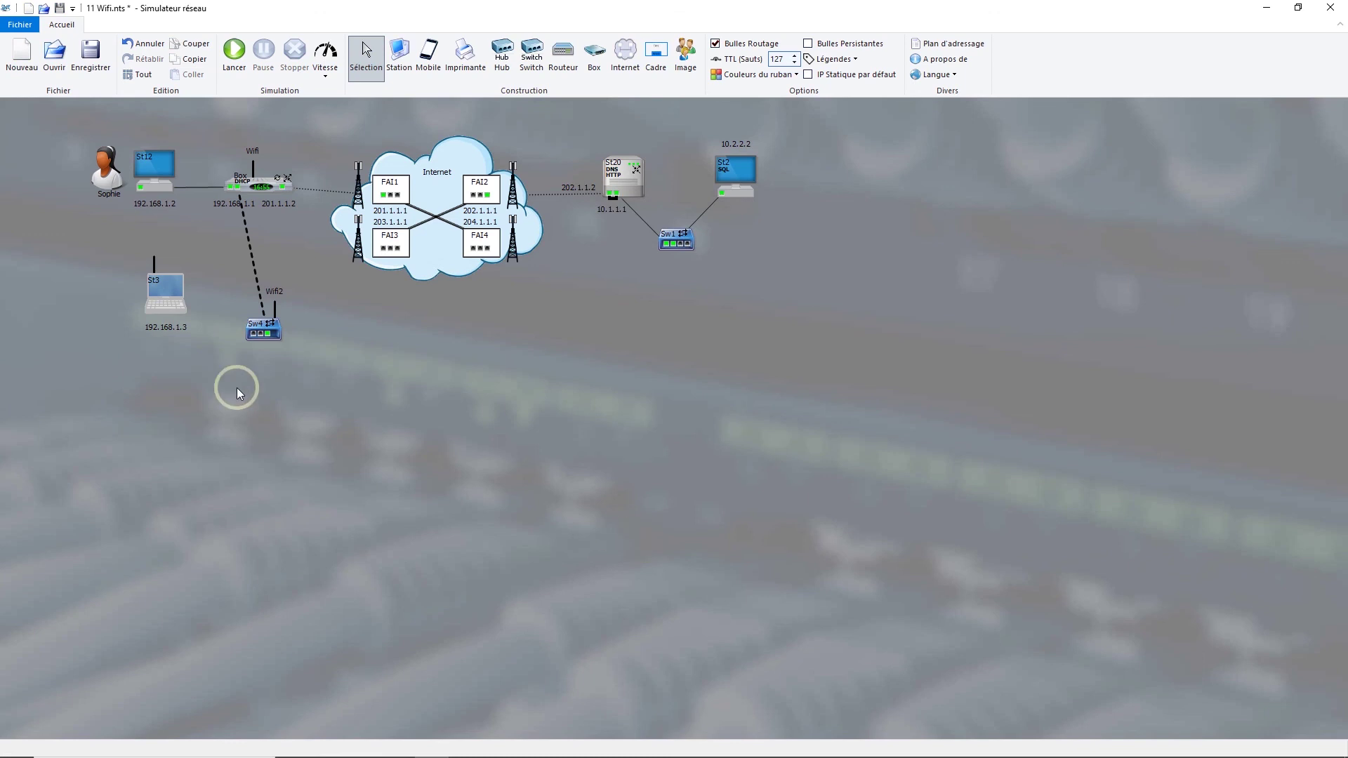
click(161, 285)
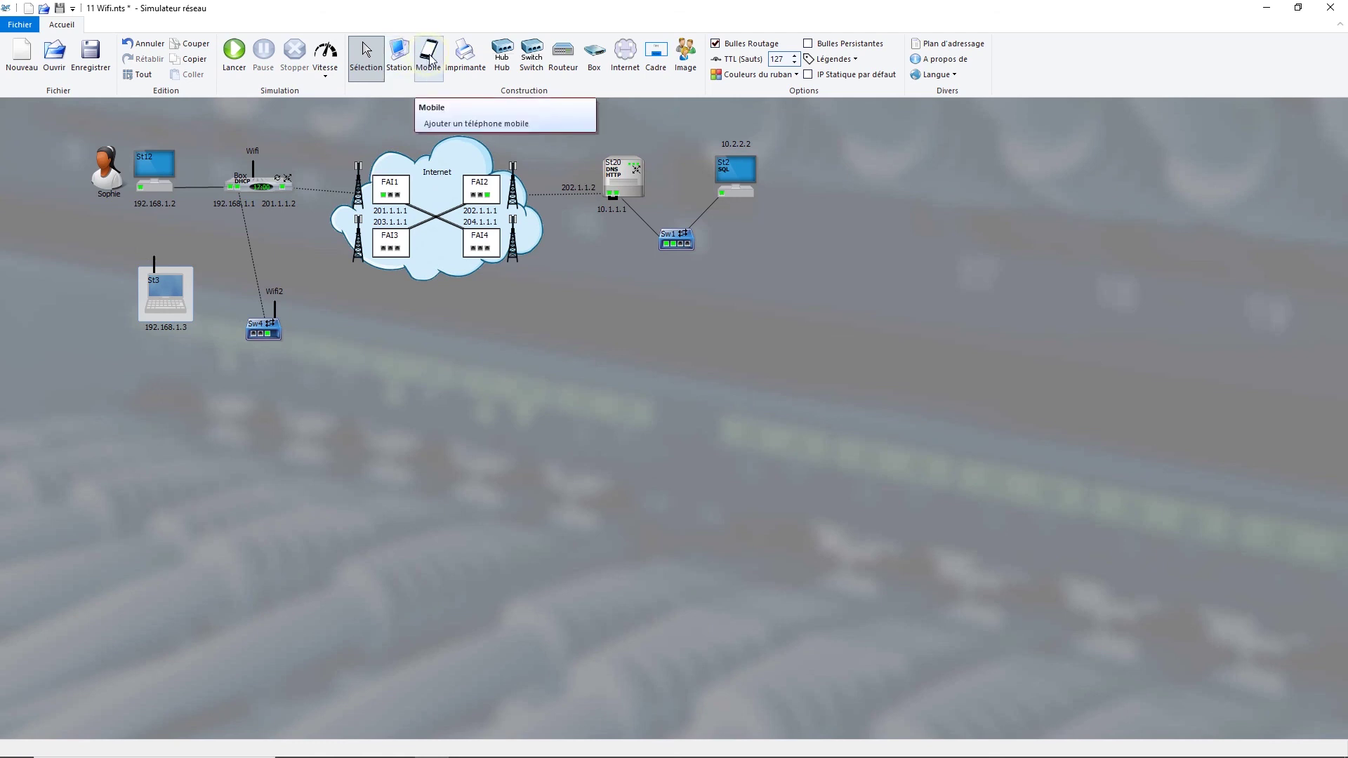
click(305, 297)
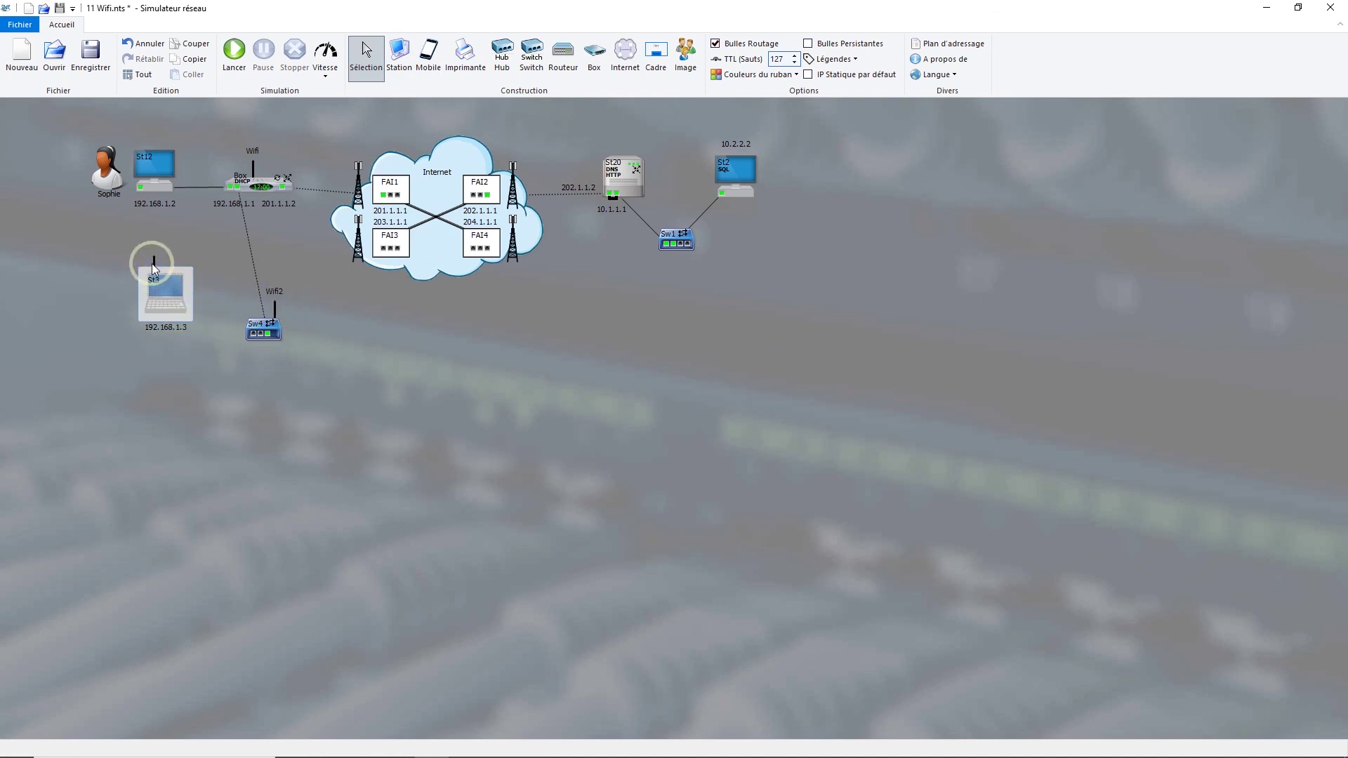
mouse_move(155, 268)
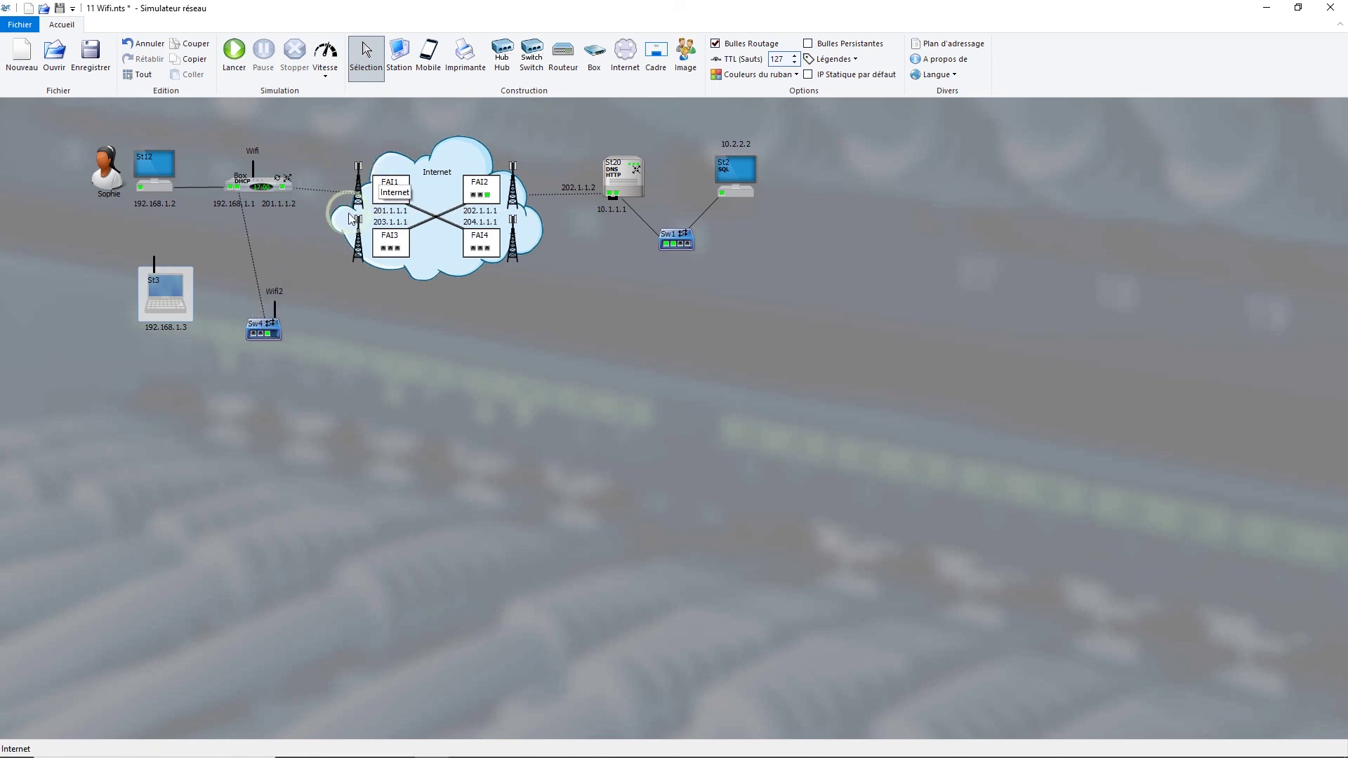
click(386, 183)
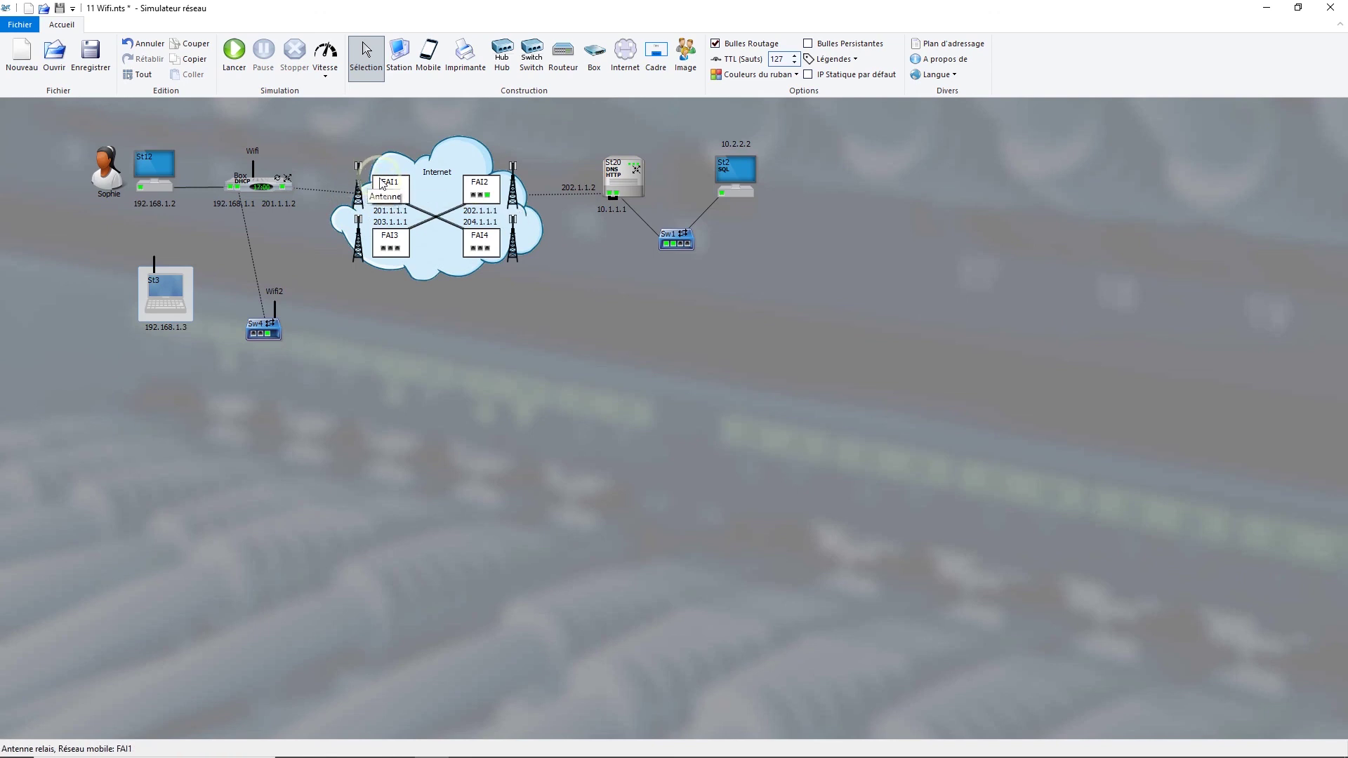